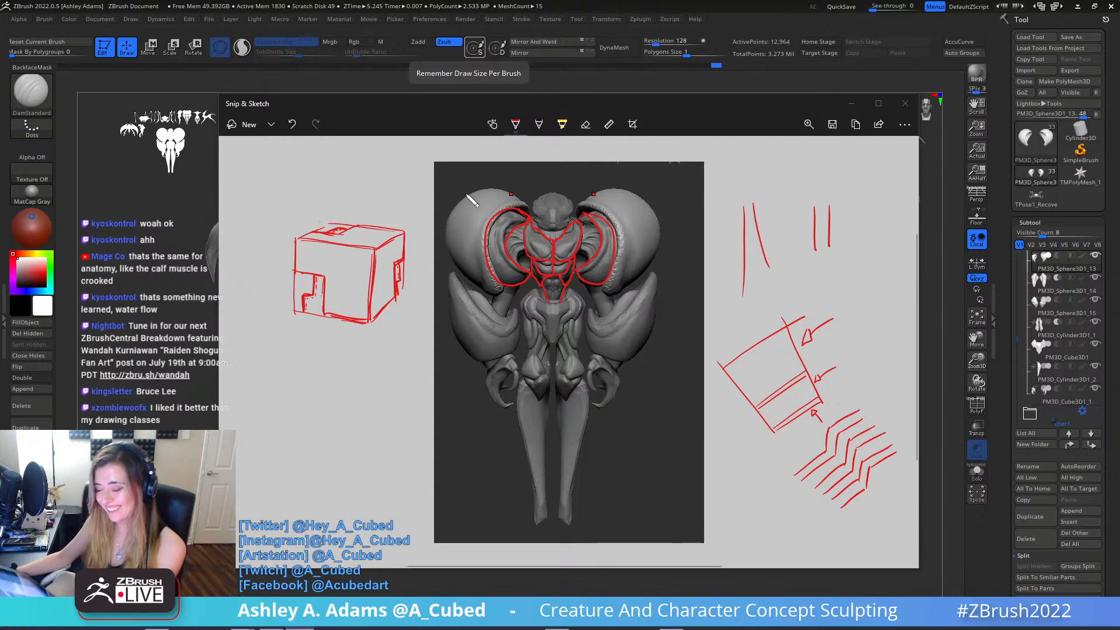
Close the annotated screenshot and make the forearm shells the active subtool with the SnakeHook brush selected.
click(904, 104)
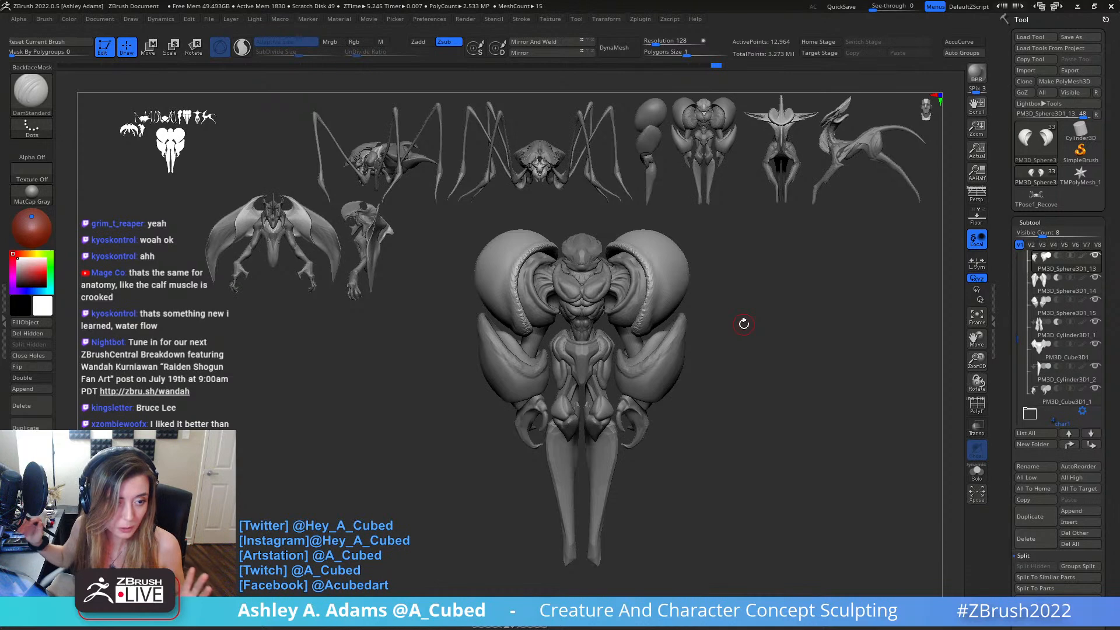
mouse_move(744, 324)
mouse_down()
mouse_move(677, 342)
mouse_move(686, 337)
mouse_move(661, 315)
mouse_move(633, 320)
mouse_move(641, 325)
mouse_up()
key(b)
key(s)
key(h)
alt+click(645, 326)
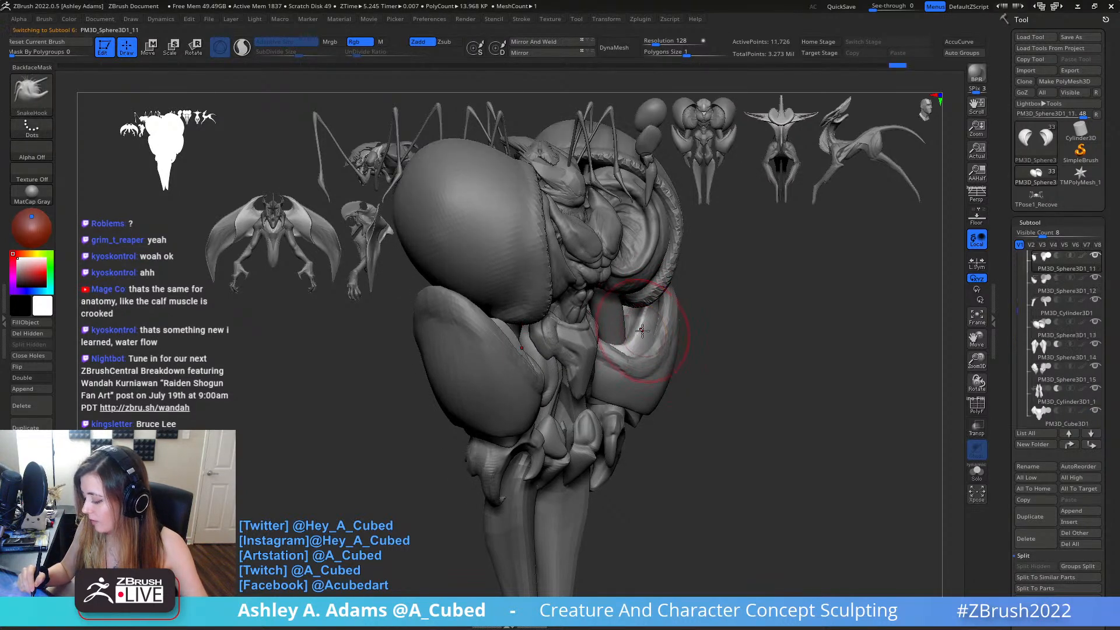
Build up clay over the inner face of the forearm shells with the ClayBuildup brush.
shift+right_drag(649, 322, 630, 333)
key(space)
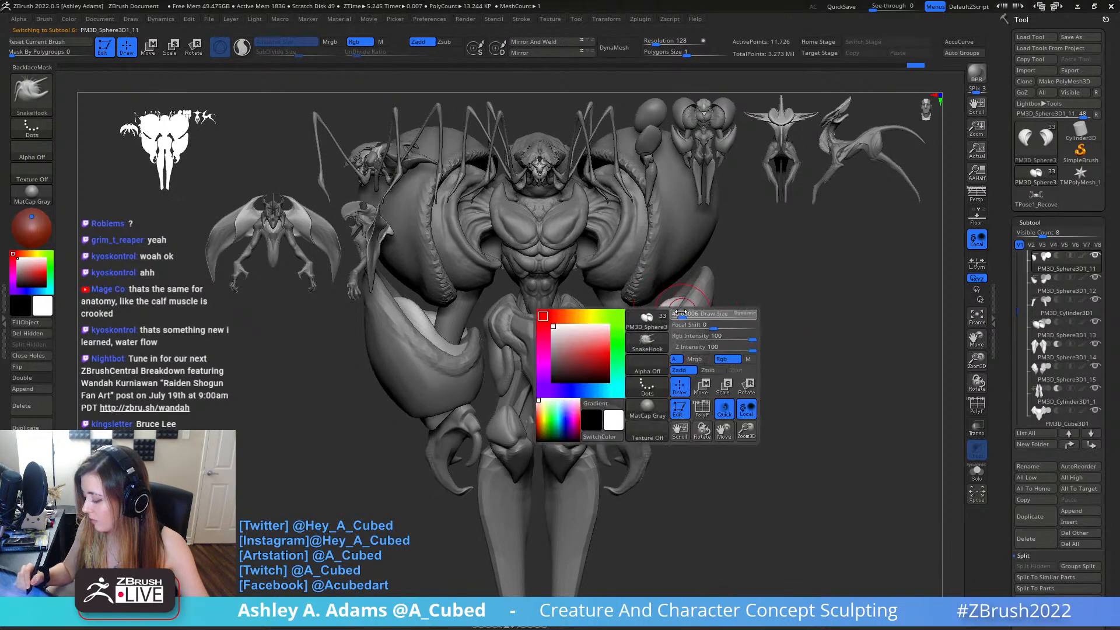
key(b)
key(c)
key(b)
drag(644, 330, 698, 292)
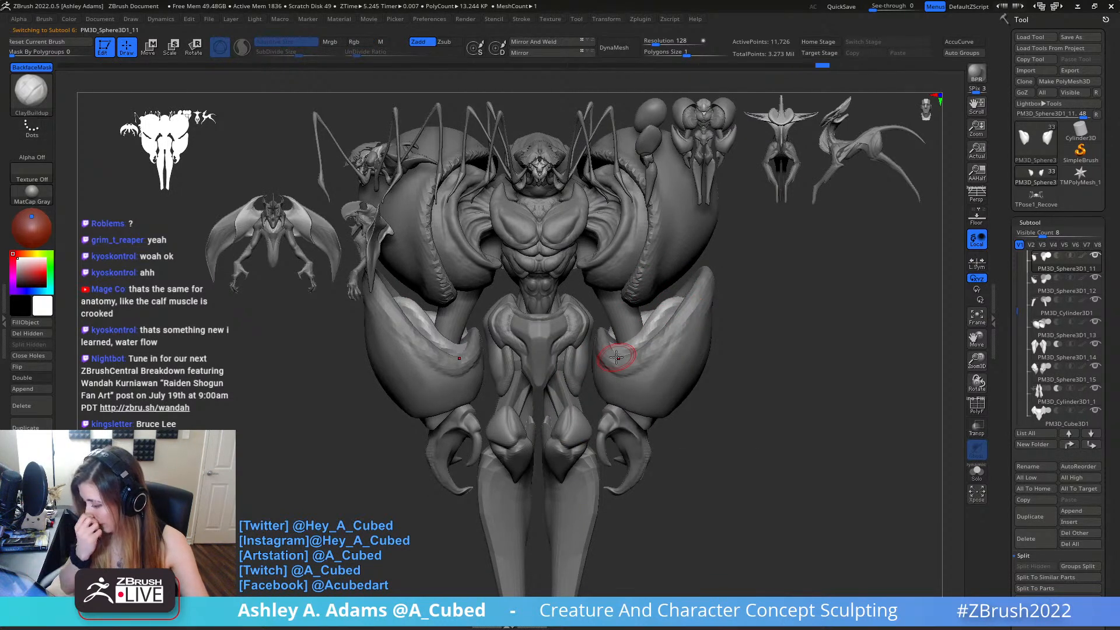
ctrl+shift+click(735, 387)
Select the lower legs subtool and build up long vertical forms down the shins with ClayBuildup.
right_drag(679, 315, 630, 347)
alt+click(635, 353)
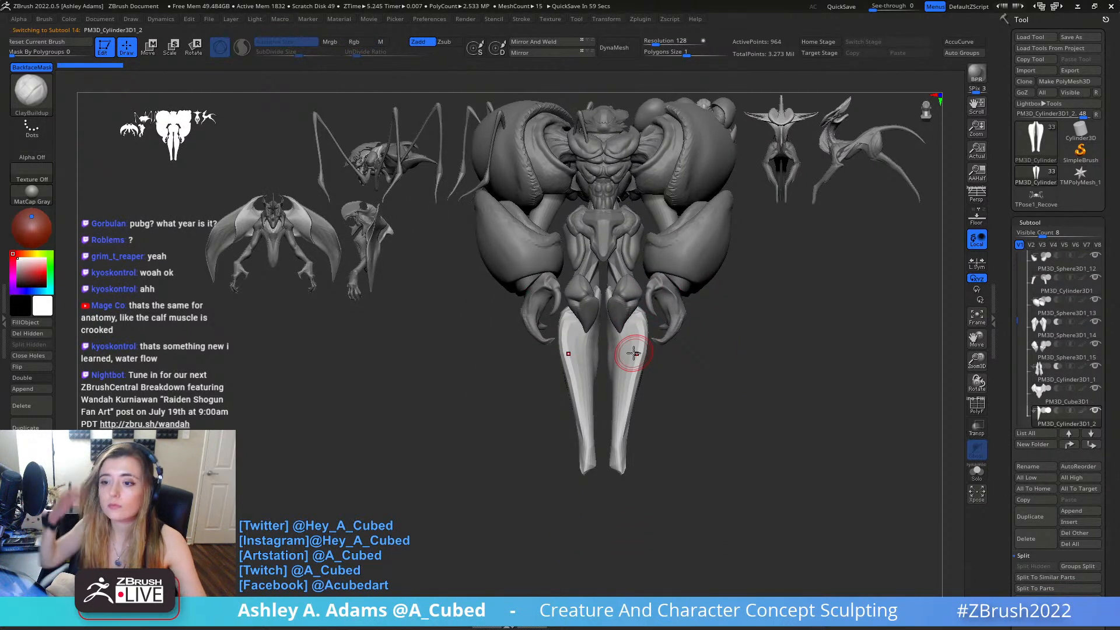
mouse_move(634, 353)
right_down()
mouse_move(645, 327)
mouse_move(636, 349)
right_up()
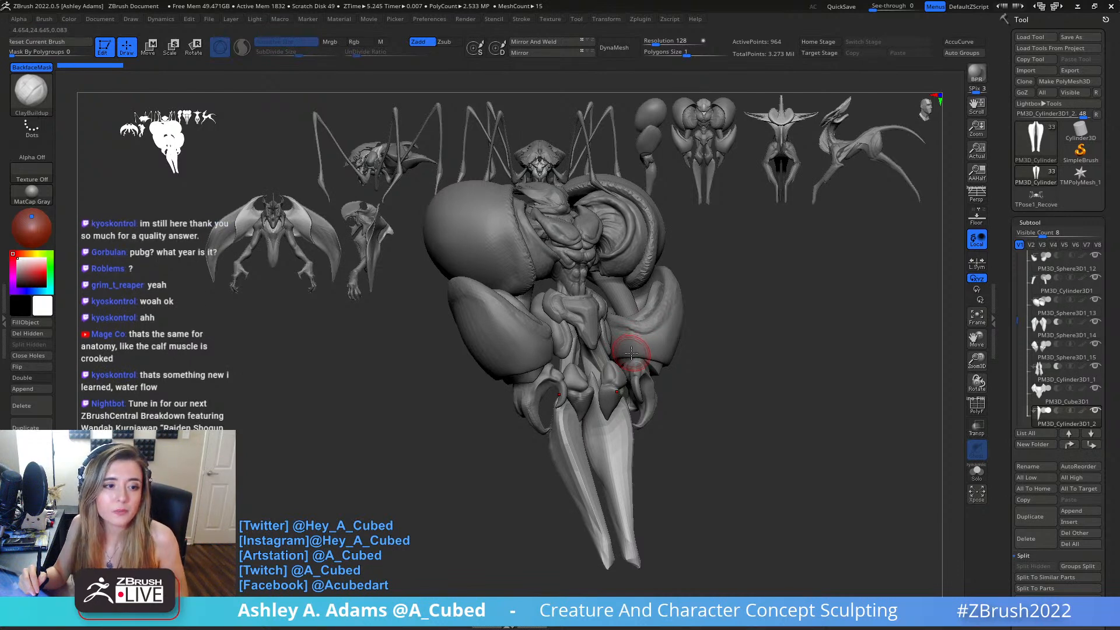
mouse_move(659, 315)
right_down()
mouse_move(648, 326)
mouse_move(668, 330)
mouse_move(658, 334)
mouse_move(589, 335)
mouse_move(633, 350)
mouse_move(625, 318)
mouse_move(651, 356)
mouse_move(615, 304)
right_up()
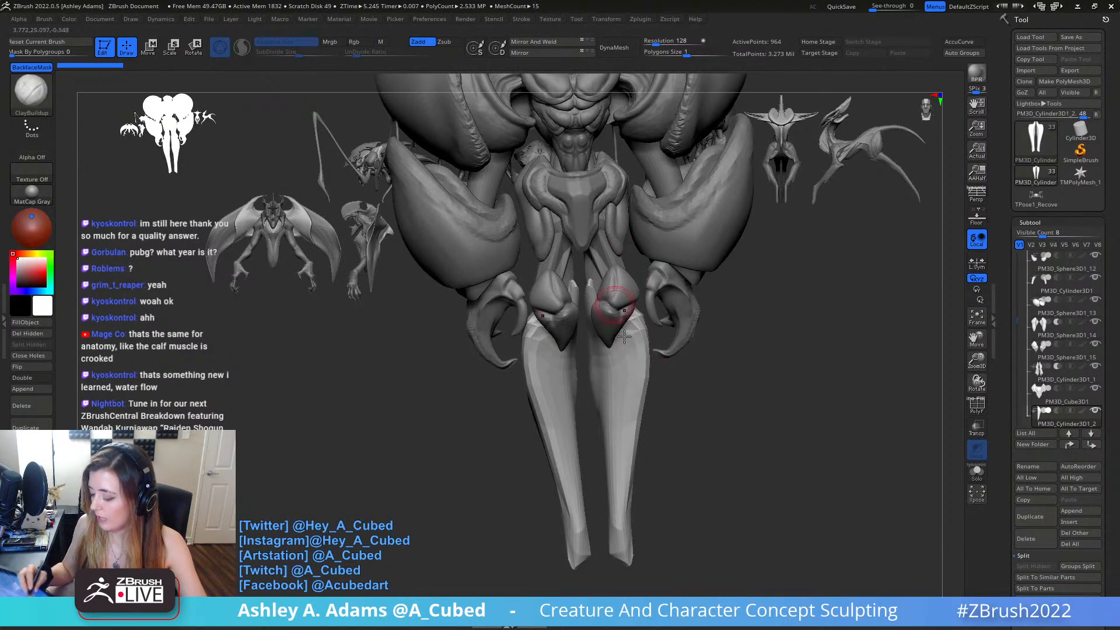
drag(626, 322, 620, 467)
drag(630, 403, 620, 490)
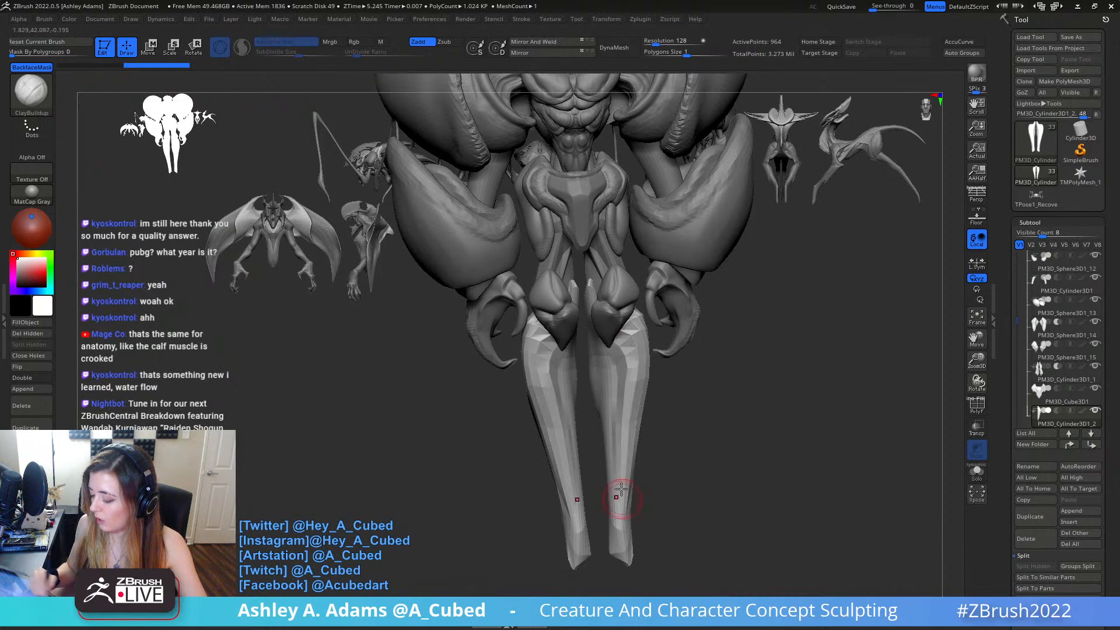
Reshape the outer contour of the lower legs below the knees with the SnakeHook brush.
right_drag(635, 419, 645, 409)
key(2)
key(space)
mouse_move(625, 403)
mouse_down()
mouse_move(636, 403)
mouse_move(607, 394)
mouse_move(654, 364)
mouse_move(643, 396)
mouse_up()
ctrl+right_drag(650, 400, 665, 404)
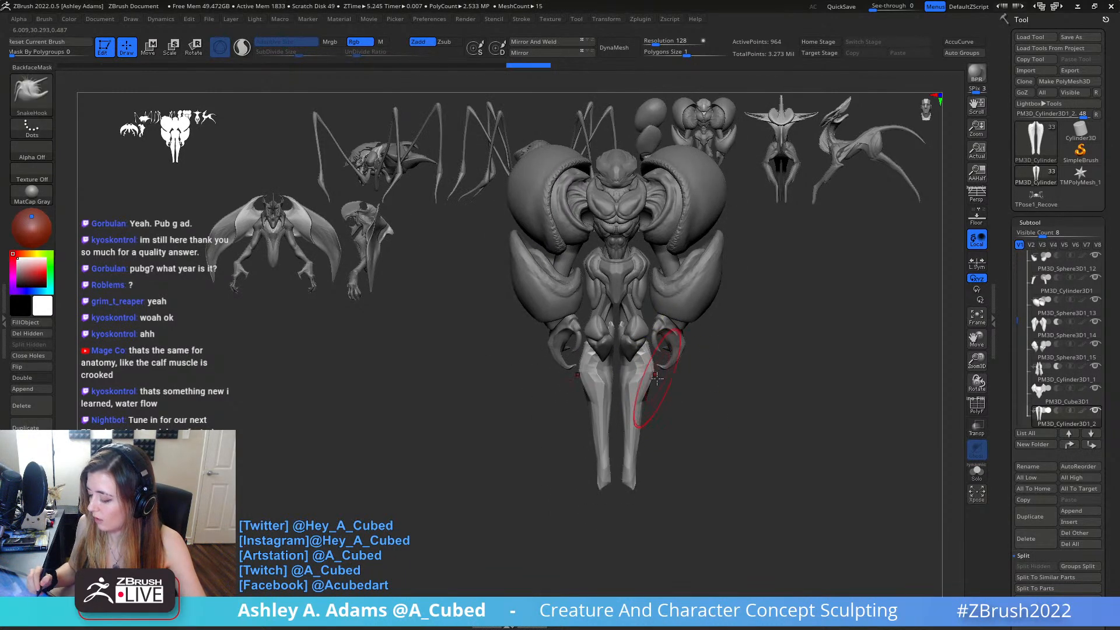
Pull the tips of the lower legs into shape from the side with SnakeHook and smooth them.
drag(656, 435, 697, 363)
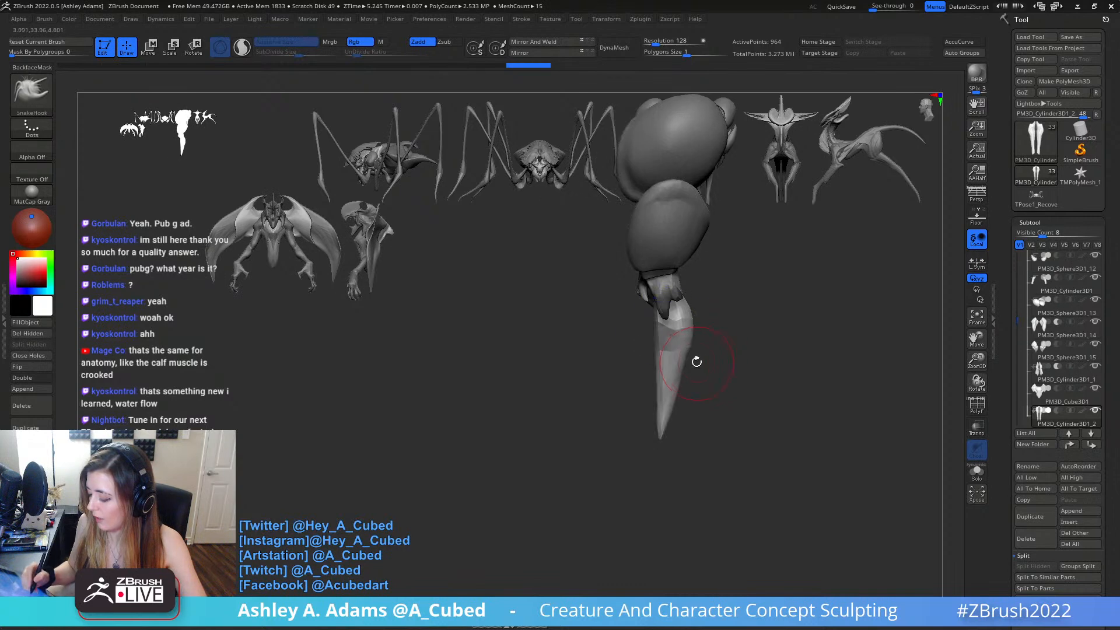
key(space)
click(698, 381)
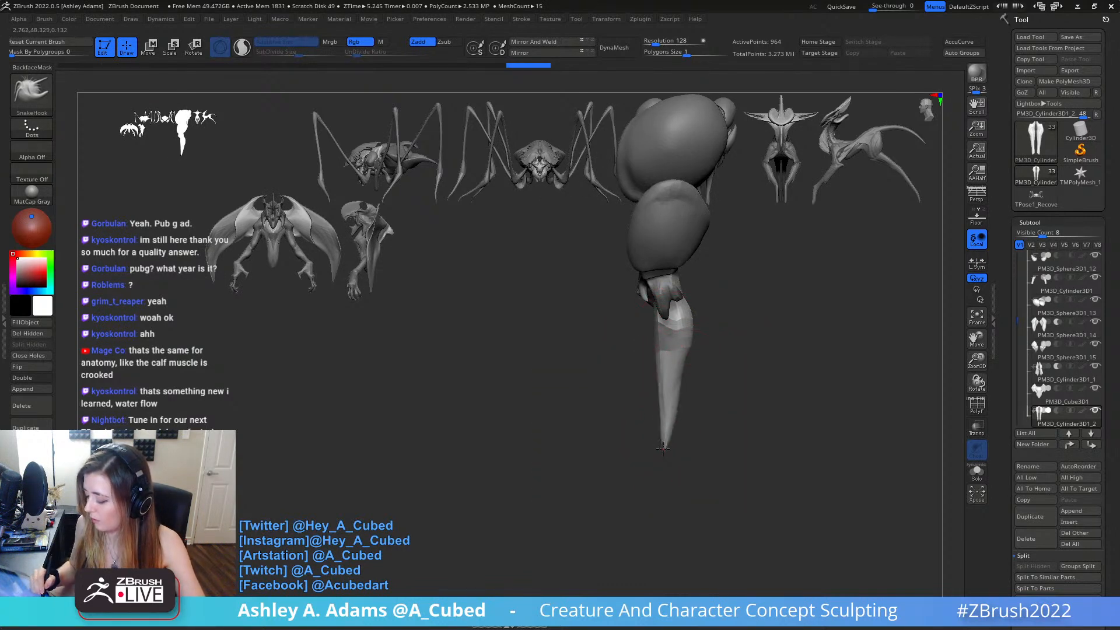
mouse_move(685, 359)
mouse_down()
mouse_move(728, 368)
mouse_move(699, 407)
mouse_move(686, 358)
mouse_up()
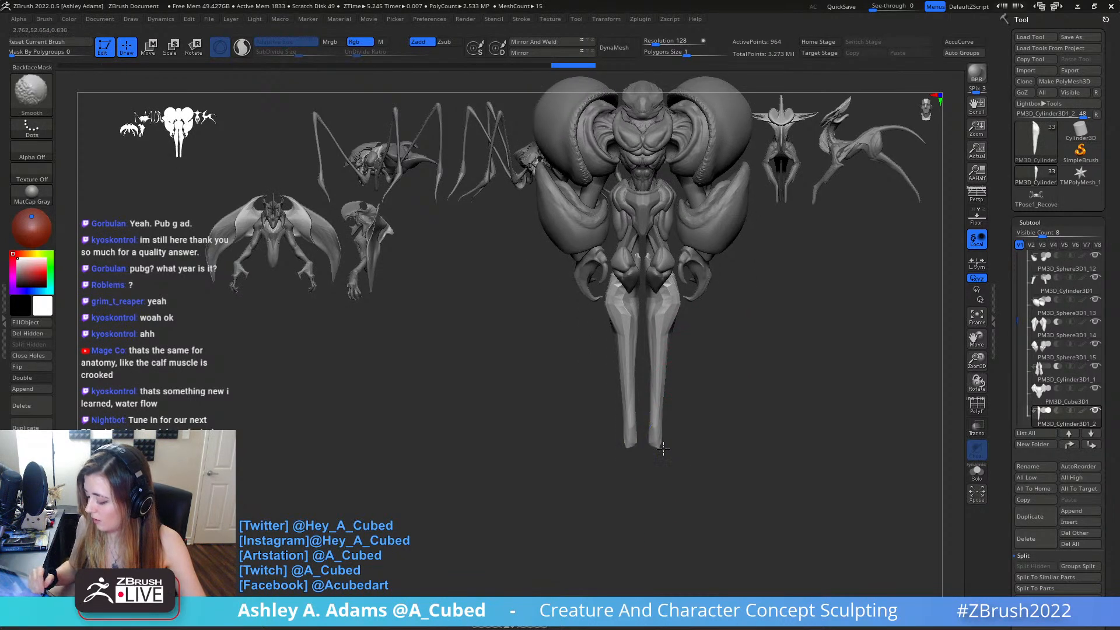
shift+drag(665, 432, 659, 440)
key(space)
click(663, 426)
mouse_move(671, 375)
alt+mouse_down()
mouse_move(654, 464)
mouse_move(757, 413)
mouse_move(757, 315)
mouse_move(680, 297)
alt+mouse_up()
ctrl+right_drag(679, 298, 660, 393)
Select the claw hands subtool and reshape the wrists with a resized SnakeHook brush.
alt+click(661, 376)
key(space)
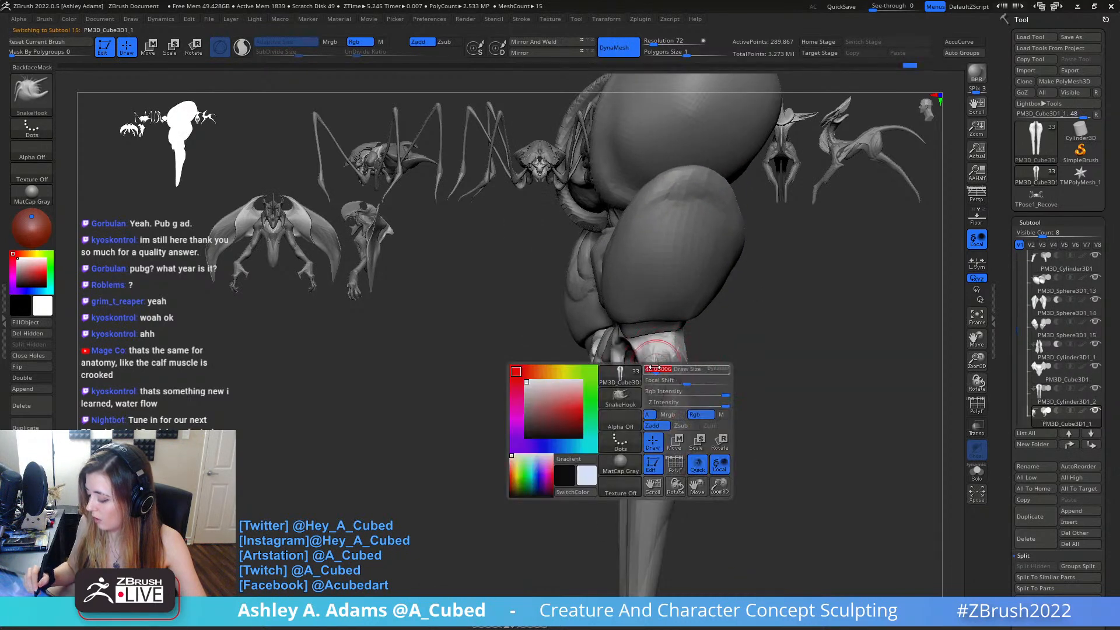
click(649, 373)
mouse_move(641, 373)
mouse_down()
mouse_move(647, 353)
mouse_move(702, 343)
mouse_up()
drag(634, 373, 645, 370)
mouse_move(619, 353)
right_down()
mouse_move(654, 327)
mouse_move(657, 308)
mouse_move(629, 375)
right_up()
Add volume to the inner side of the claw hands with ClayBuildup.
key(b)
key(c)
key(b)
drag(630, 374, 635, 354)
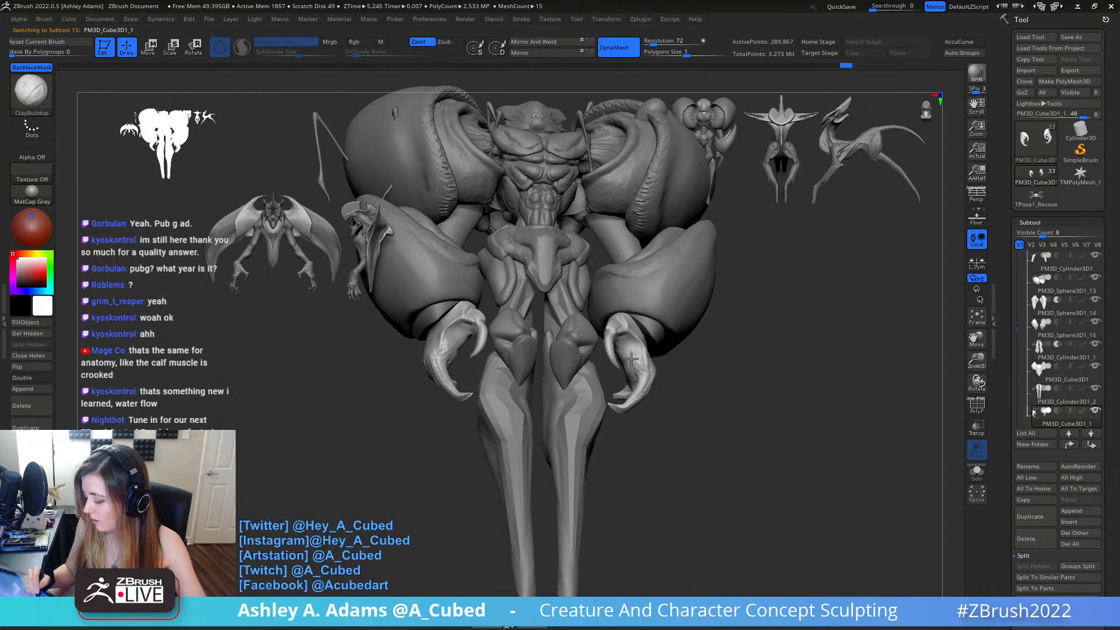
Carve creases into the palms of the claw hands with DamStandard and soften them by smoothing.
right_drag(636, 356, 645, 351)
key(b)
key(d)
key(s)
drag(617, 349, 641, 365)
right_drag(641, 365, 637, 380)
shift+drag(634, 360, 635, 389)
Cut creases along the outer wrists and claws with DamStandard, then undo the last stroke.
right_drag(630, 361, 648, 352)
drag(655, 364, 653, 380)
right_drag(682, 373, 630, 376)
mouse_move(651, 366)
mouse_down()
mouse_move(655, 386)
mouse_move(658, 376)
mouse_up()
right_drag(659, 377, 654, 388)
drag(655, 387, 651, 379)
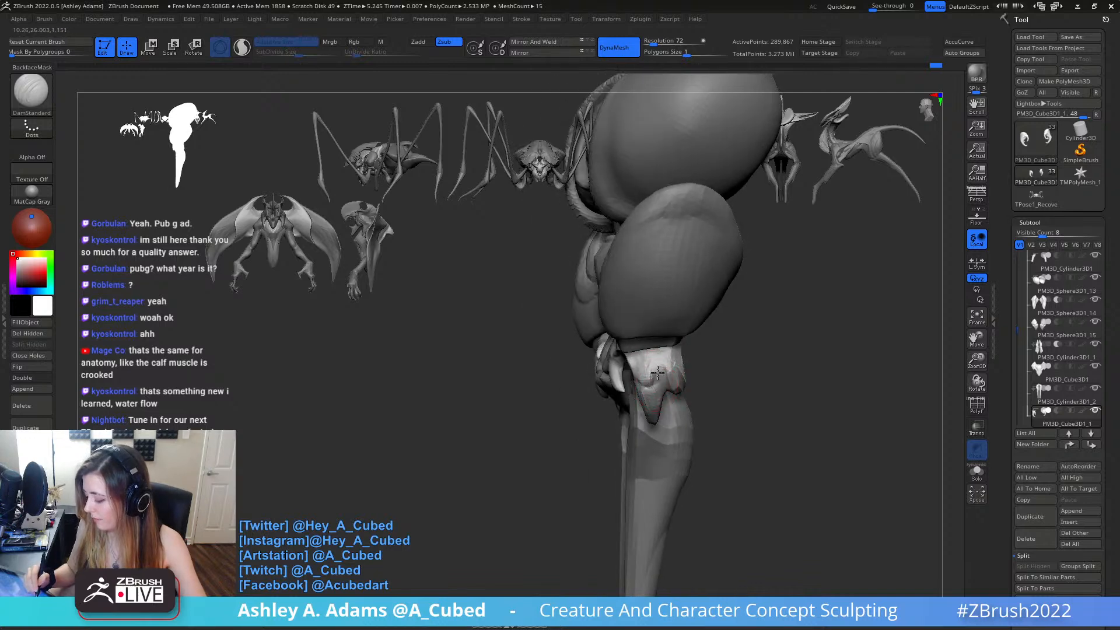
right_drag(651, 379, 640, 379)
key(ctrl+z)
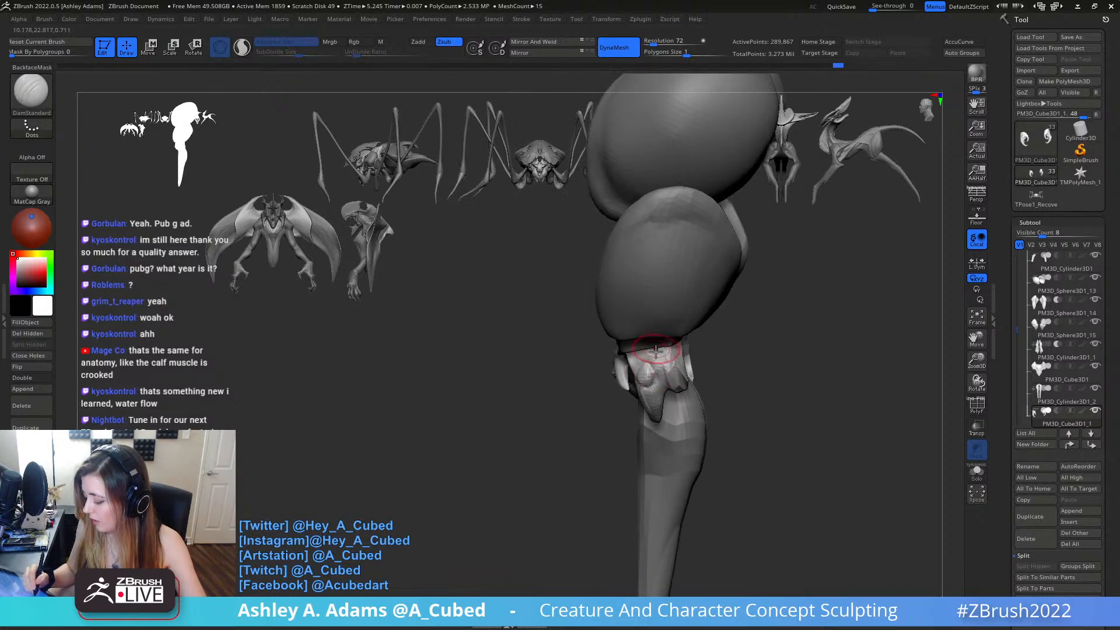
Build up the wrist and palm forms of the claw hands with ClayBuildup.
key(ctrl+shift+z)
key(b)
key(c)
key(b)
key(ctrl+shift+z)
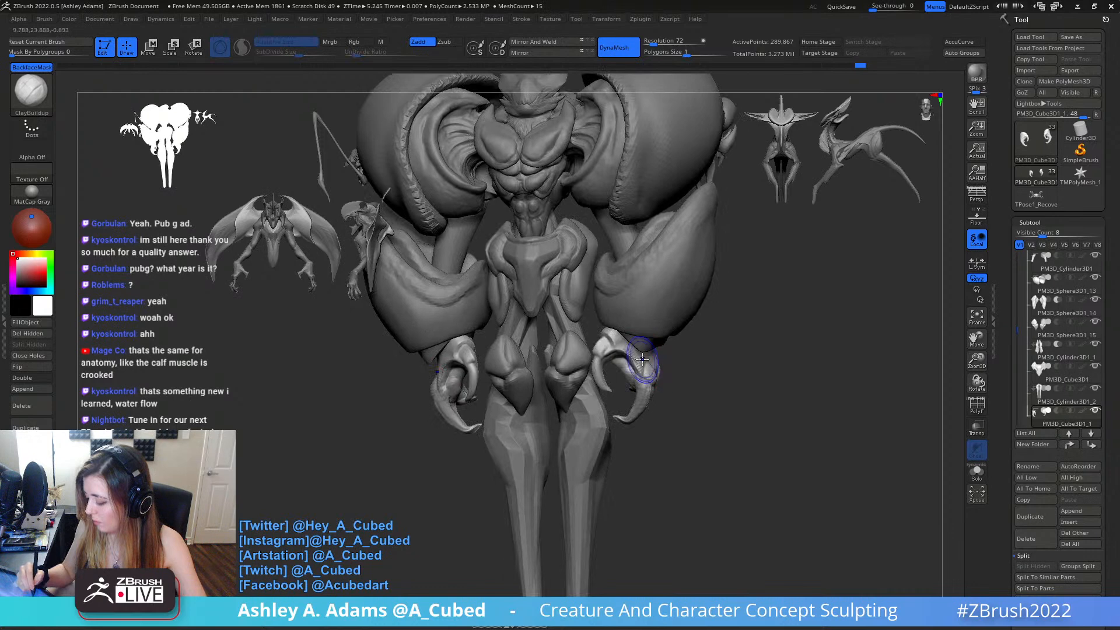
key(ctrl+shift+z)
key(space)
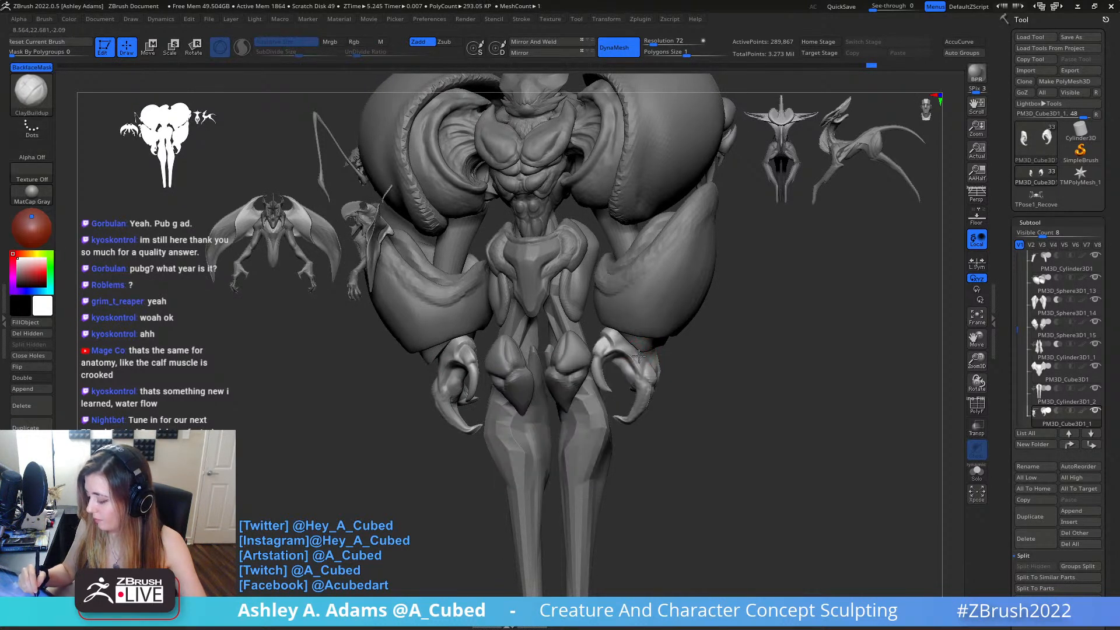
key(ctrl+shift+z)
Add clay over the outer wrists and backs of the claw hands, then undo the last stroke.
key(ctrl+shift+z)
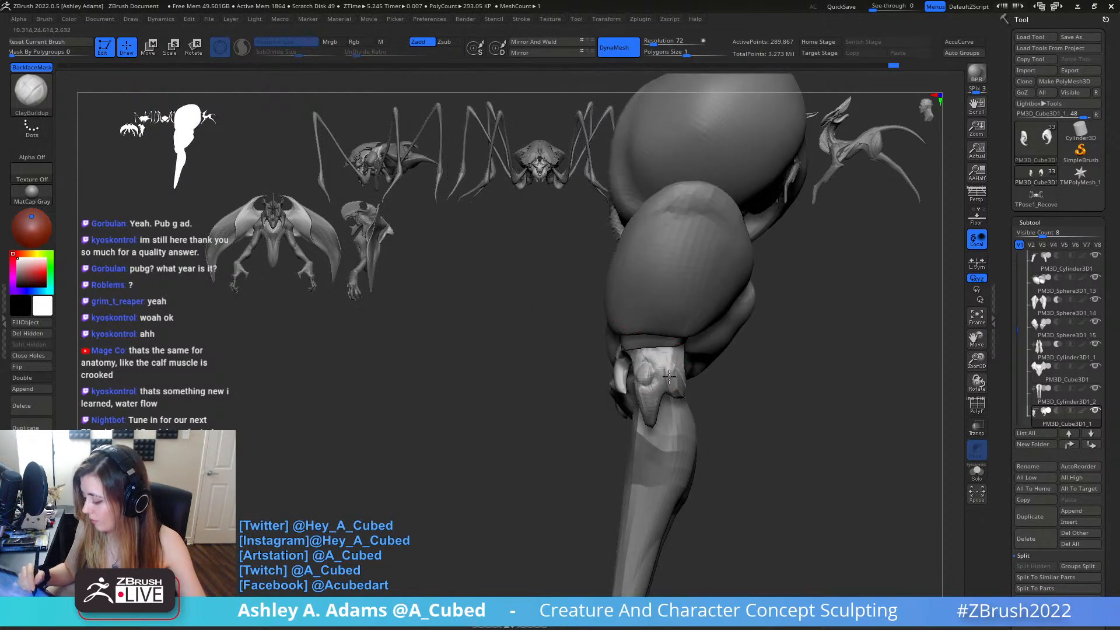
key(ctrl+shift+z)
key(ctrl+shift+z)
key(ctrl+shift+z)
key(ctrl+shift+z)
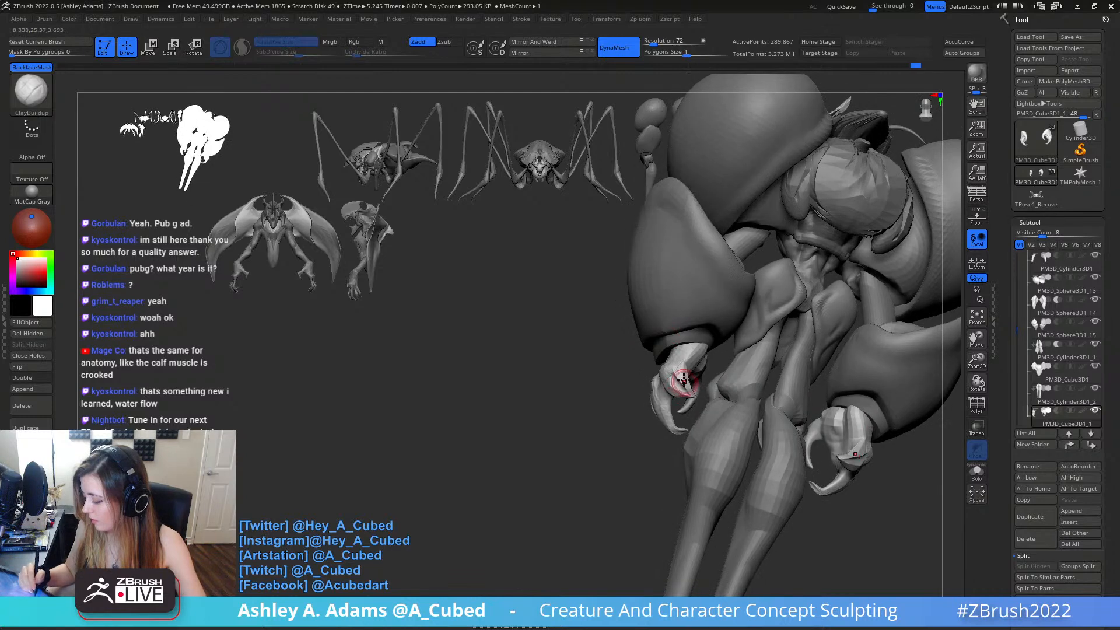
key(ctrl+shift+z)
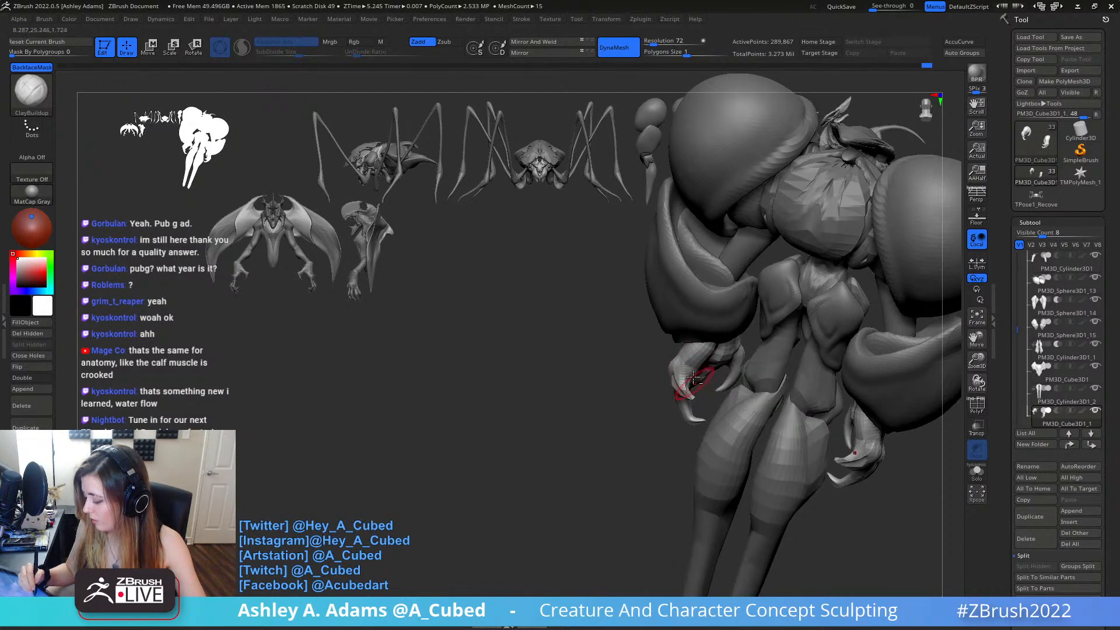
key(ctrl+z)
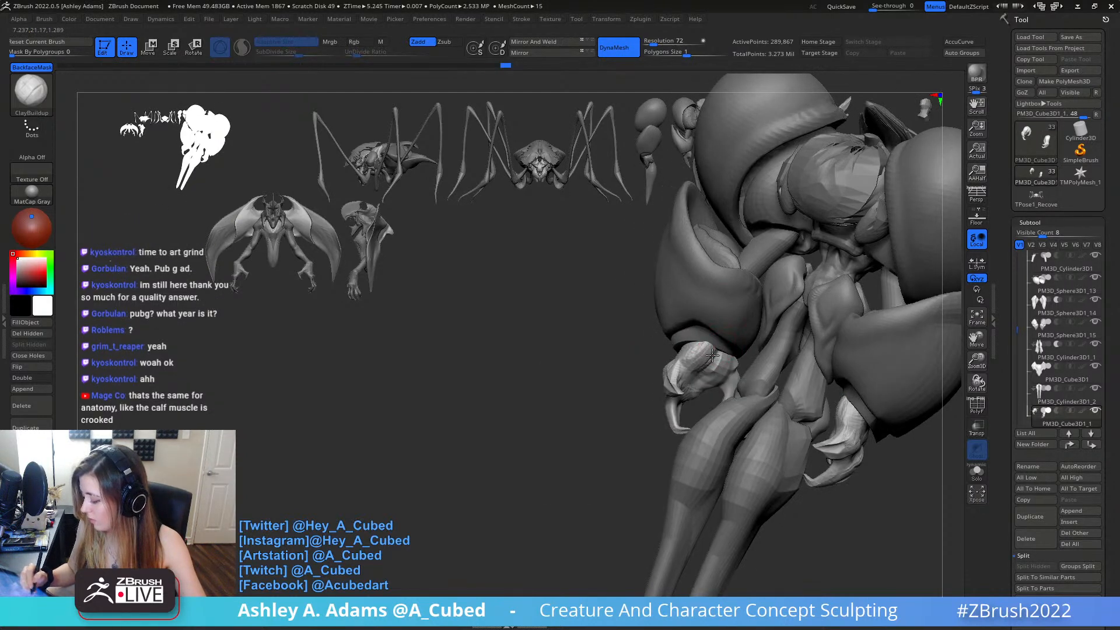
Build up the rear surfaces and knuckles of the claw hands with ClayBuildup.
drag(700, 380, 733, 363)
drag(630, 400, 785, 400)
right_drag(785, 400, 796, 403)
right_click(740, 443)
right_drag(760, 347, 799, 350)
mouse_move(670, 337)
right_down()
mouse_move(714, 345)
mouse_move(667, 365)
right_up()
mouse_move(741, 350)
right_down()
mouse_move(618, 344)
mouse_move(651, 332)
mouse_move(656, 313)
mouse_move(694, 306)
mouse_move(677, 367)
mouse_move(646, 382)
right_up()
Add rounded bulges where the outer wrists meet the claws, using ClayBuildup.
key(b)
key(d)
key(s)
key(b)
key(c)
key(b)
drag(677, 318, 676, 357)
mouse_move(682, 380)
right_down()
mouse_move(649, 333)
mouse_move(665, 330)
right_up()
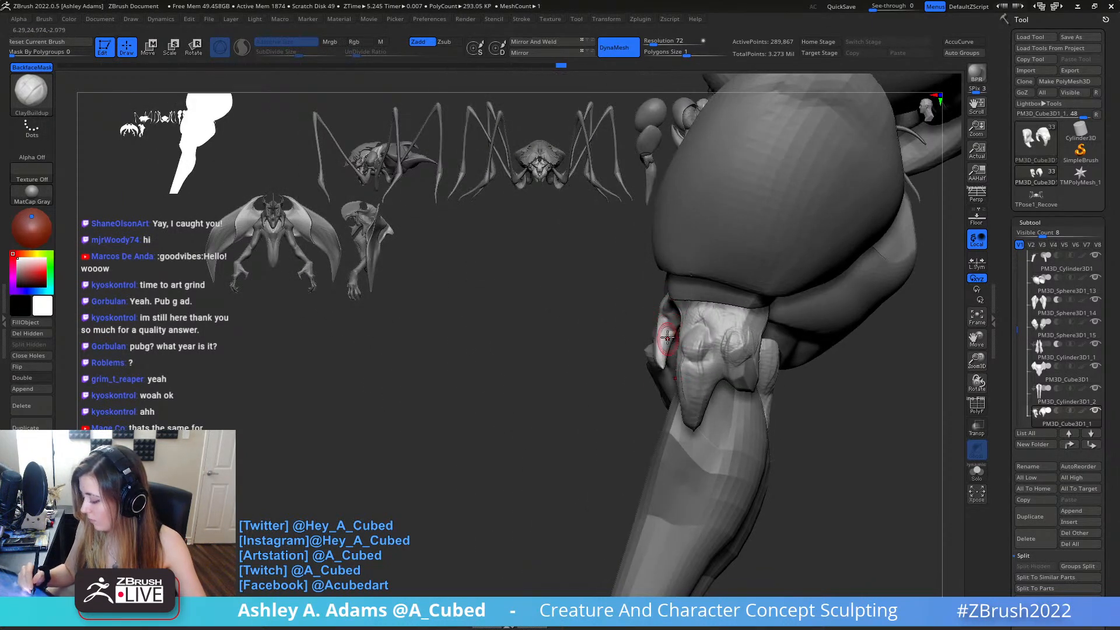
Reshape the inner claw finger of each hand with the SnakeHook brush.
right_drag(663, 367, 625, 303)
key(b)
key(s)
key(h)
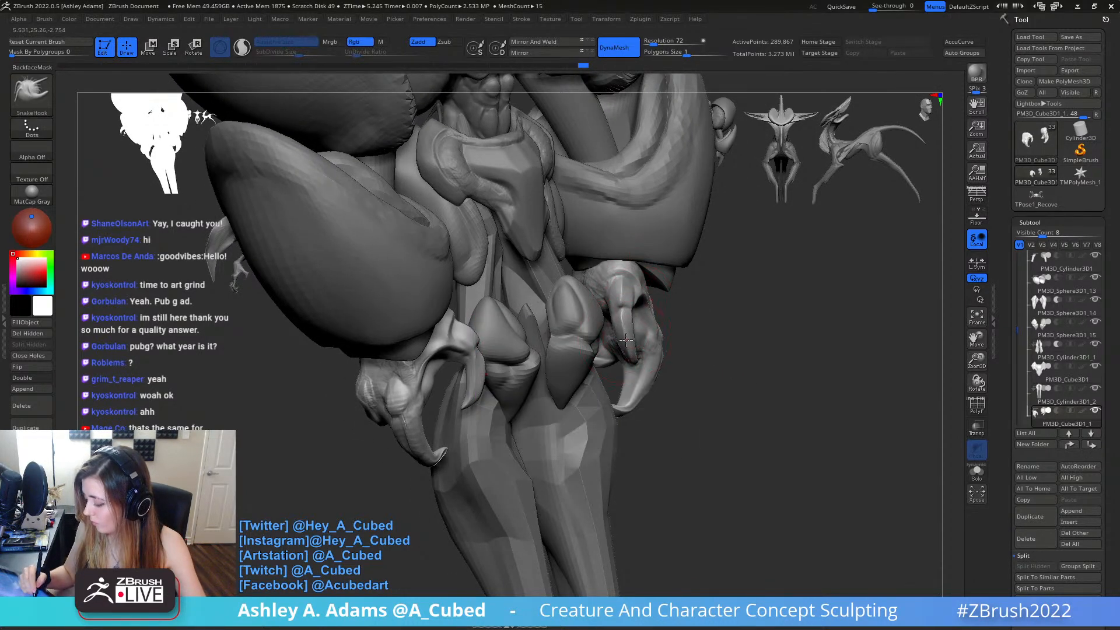
right_click(627, 337)
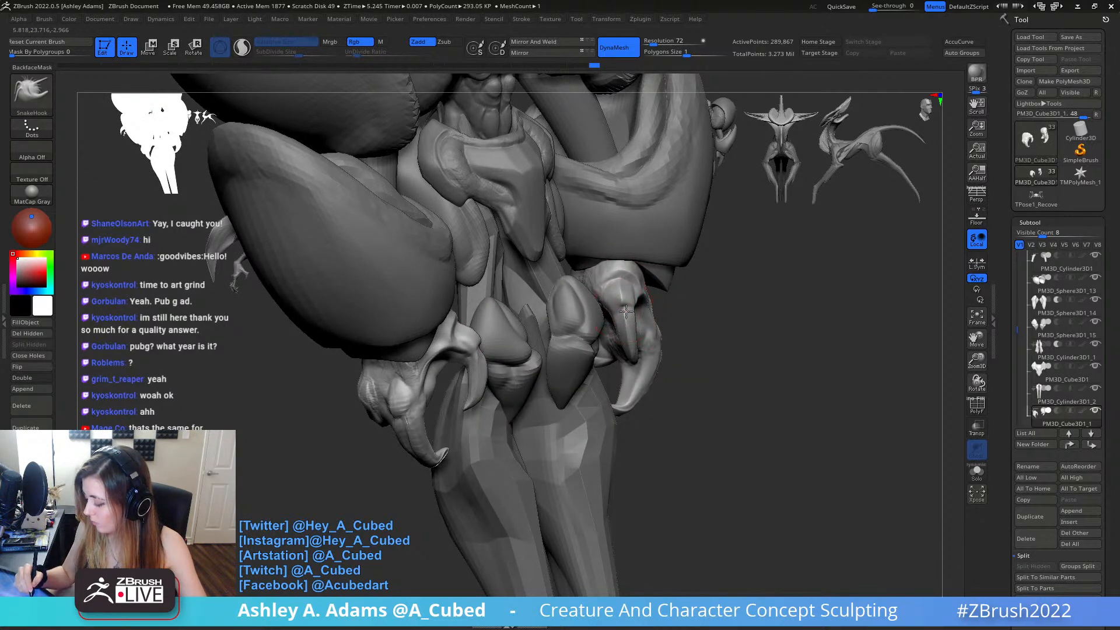
mouse_move(632, 334)
ctrl+right_down()
mouse_move(634, 282)
mouse_move(654, 315)
mouse_move(611, 356)
ctrl+right_up()
right_click(623, 338)
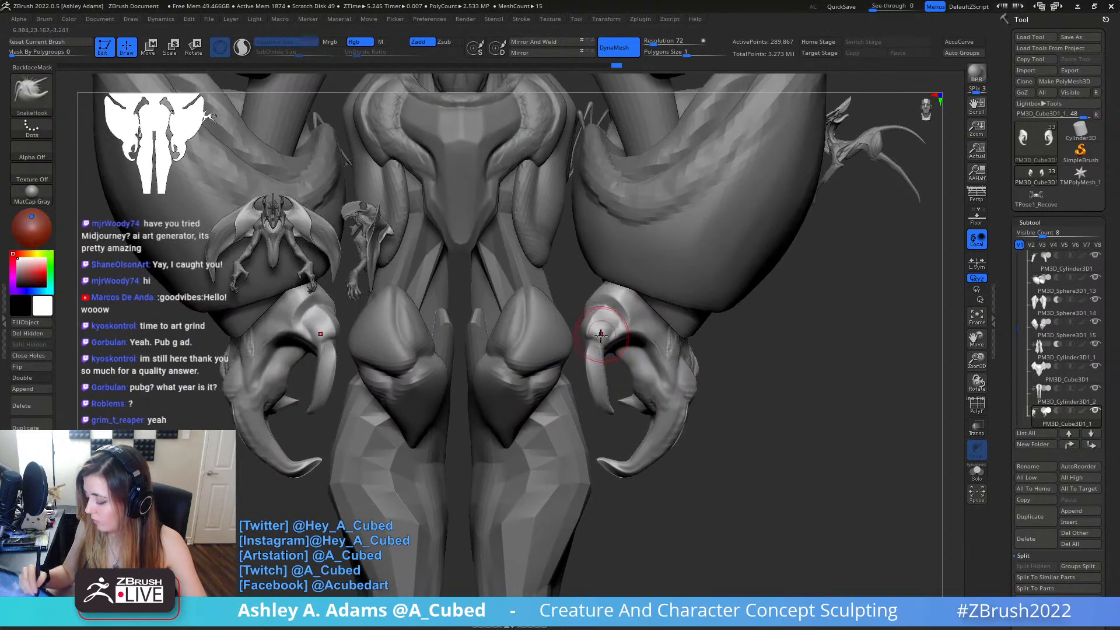
Thicken the knuckle at the base of each inner claw finger with ClayBuildup.
key(b)
key(c)
key(b)
drag(601, 326, 593, 330)
mouse_move(593, 330)
right_down()
mouse_move(633, 332)
mouse_move(586, 321)
right_up()
drag(622, 308, 610, 304)
Refine the overall shape of the claw hands, alternating between SnakeHook and ClayBuildup.
mouse_move(630, 296)
right_down()
mouse_move(612, 291)
mouse_move(602, 348)
mouse_move(625, 353)
mouse_move(606, 390)
mouse_move(629, 442)
mouse_move(640, 350)
right_up()
key(b)
key(s)
key(h)
key(b)
key(c)
key(b)
key(space)
key(b)
key(s)
key(h)
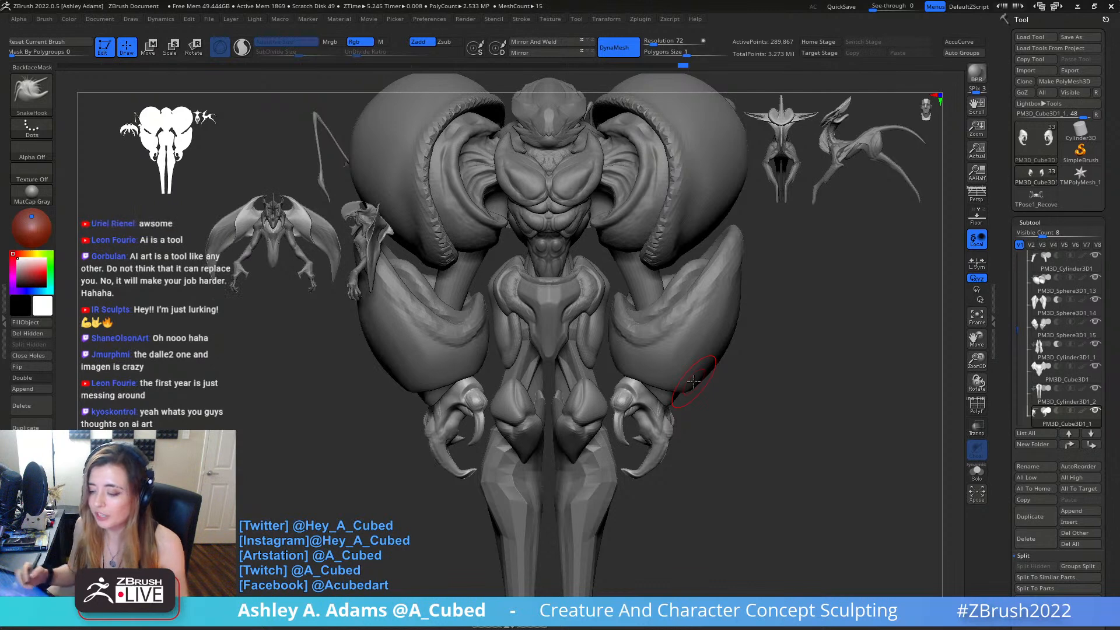
drag(775, 375, 719, 375)
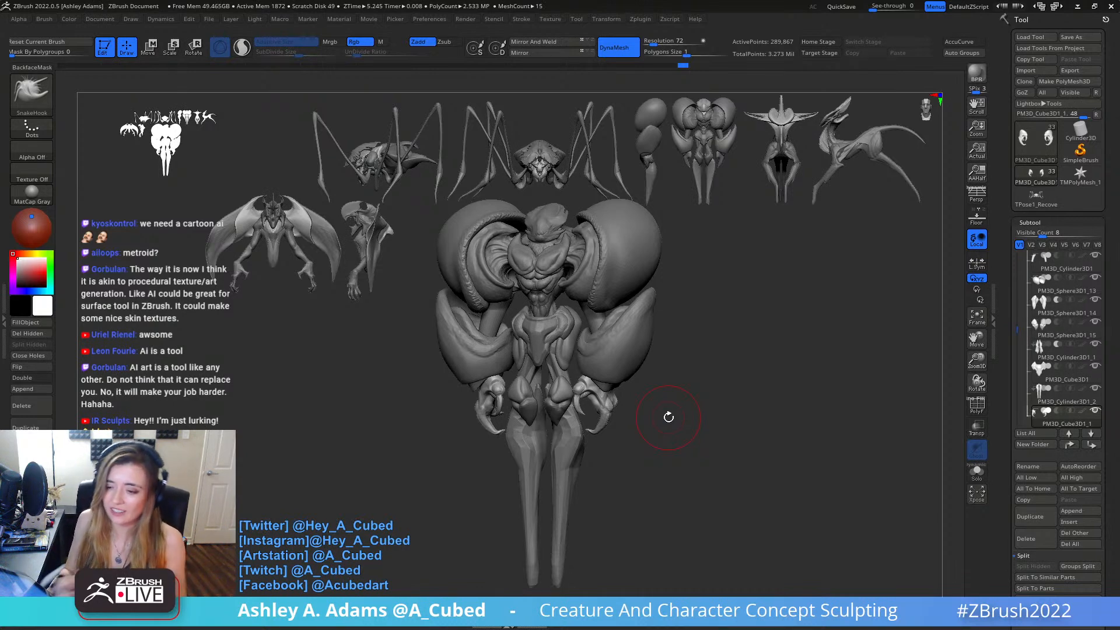
Select the large upper-arm shells and adjust their lower rear edge with the SnakeHook brush.
mouse_move(669, 417)
mouse_down()
mouse_move(675, 313)
mouse_move(571, 300)
mouse_move(535, 278)
mouse_move(529, 240)
mouse_move(501, 279)
mouse_up()
alt+click(520, 283)
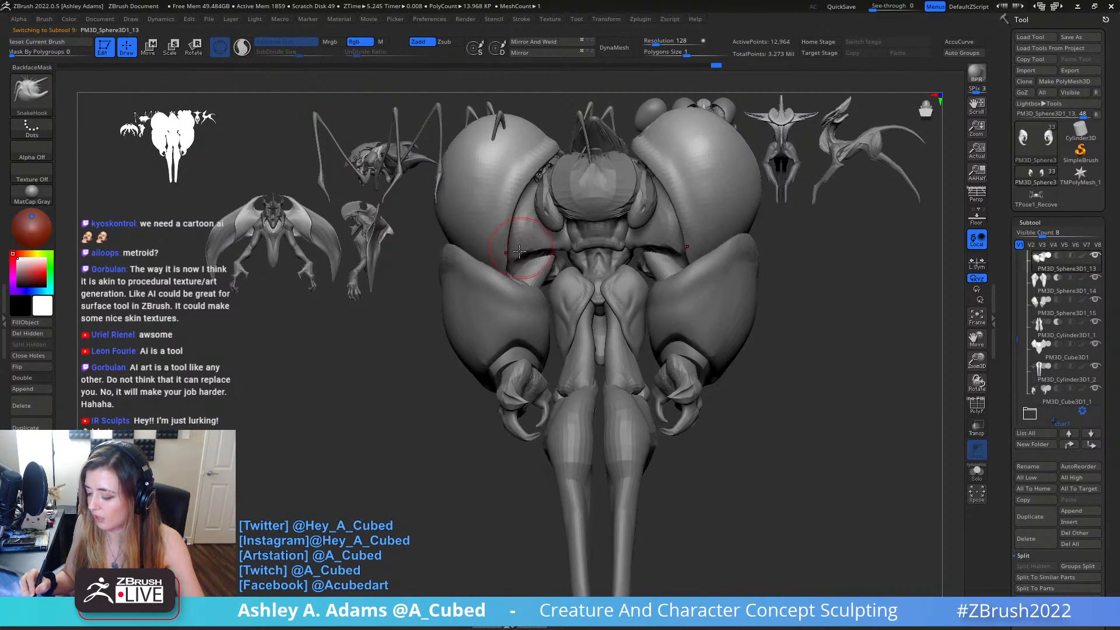
mouse_move(507, 227)
mouse_down()
mouse_move(593, 263)
mouse_move(556, 258)
mouse_up()
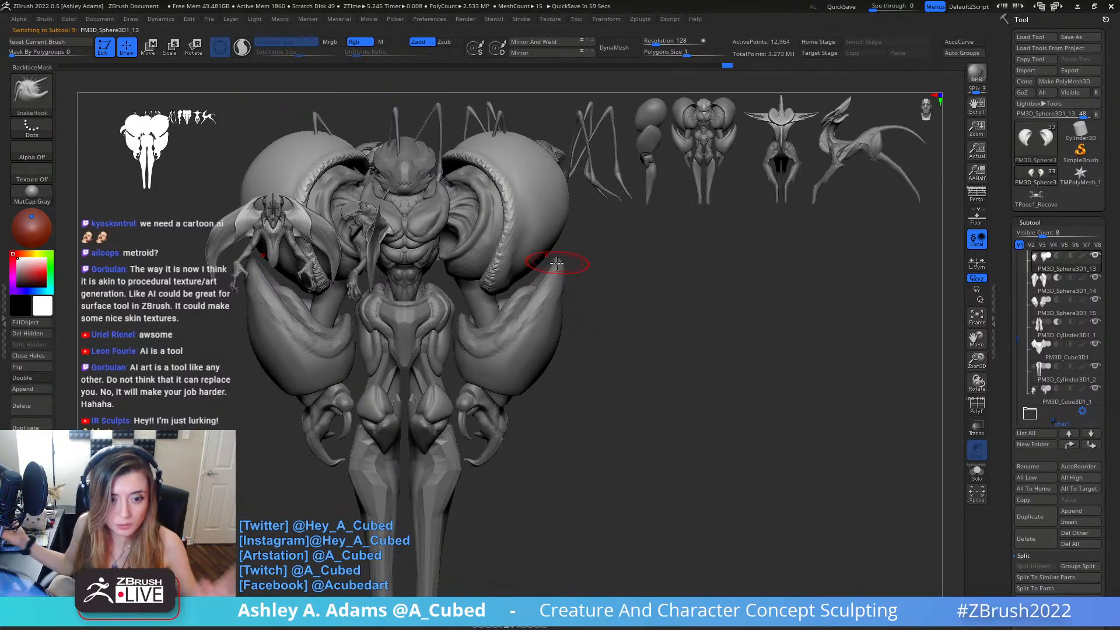
alt+drag(725, 320, 632, 319)
alt+drag(544, 321, 705, 250)
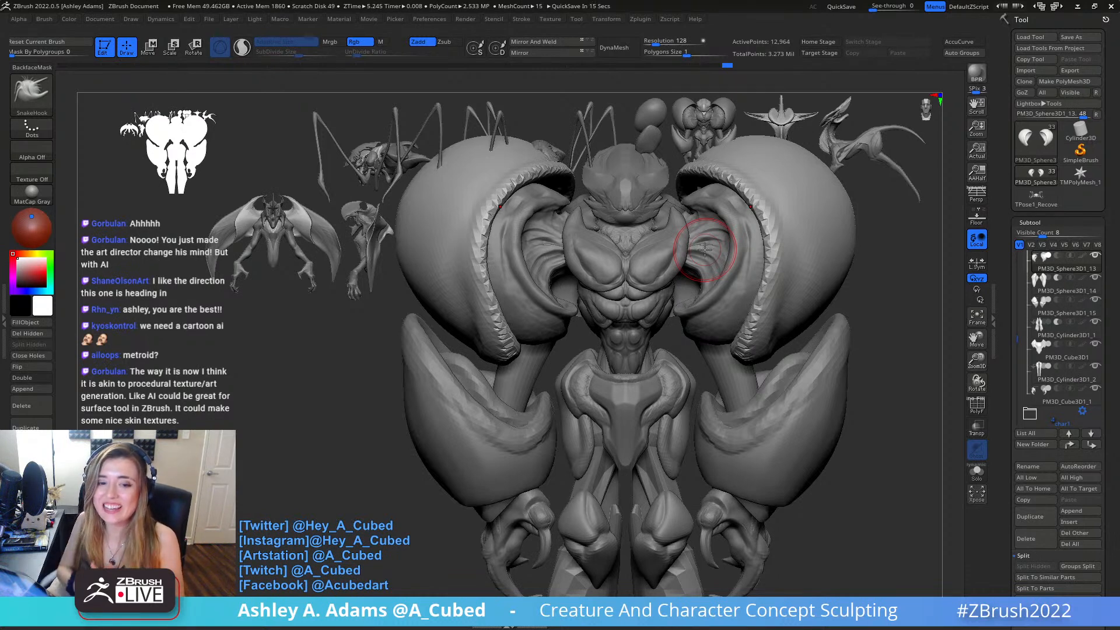
ctrl+right_drag(782, 303, 735, 306)
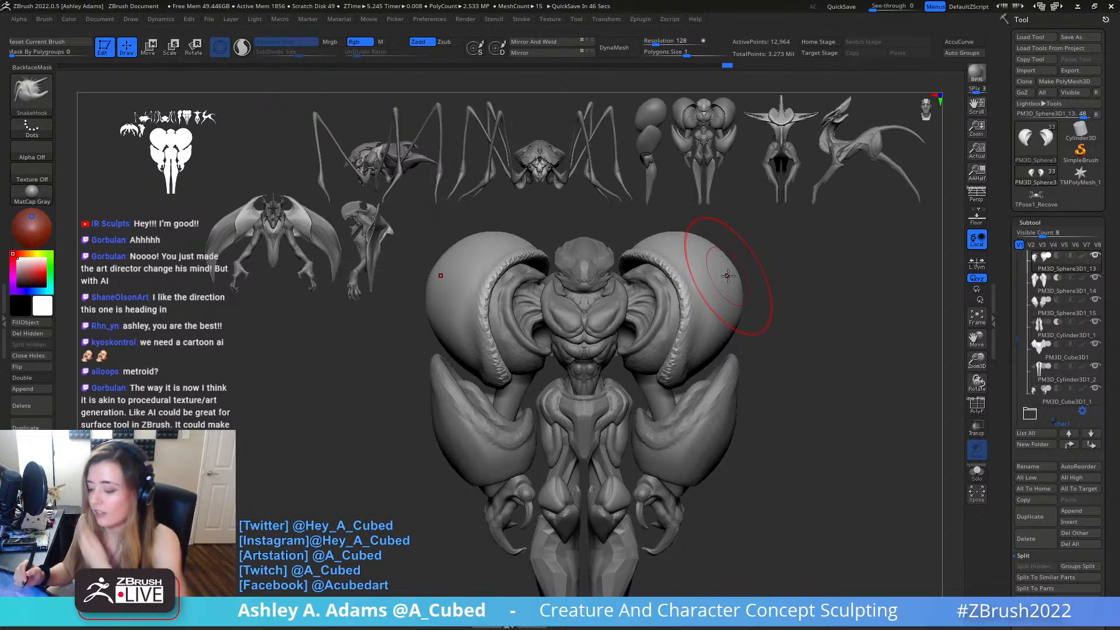
right_click(672, 332)
Select the head subtool and paint an elongated mask along the crown, redoing the first mask attempt.
mouse_move(513, 292)
right_down()
mouse_move(615, 274)
mouse_move(622, 303)
right_up()
alt+click(611, 279)
ctrl+right_drag(622, 303, 640, 338)
right_drag(610, 282, 584, 263)
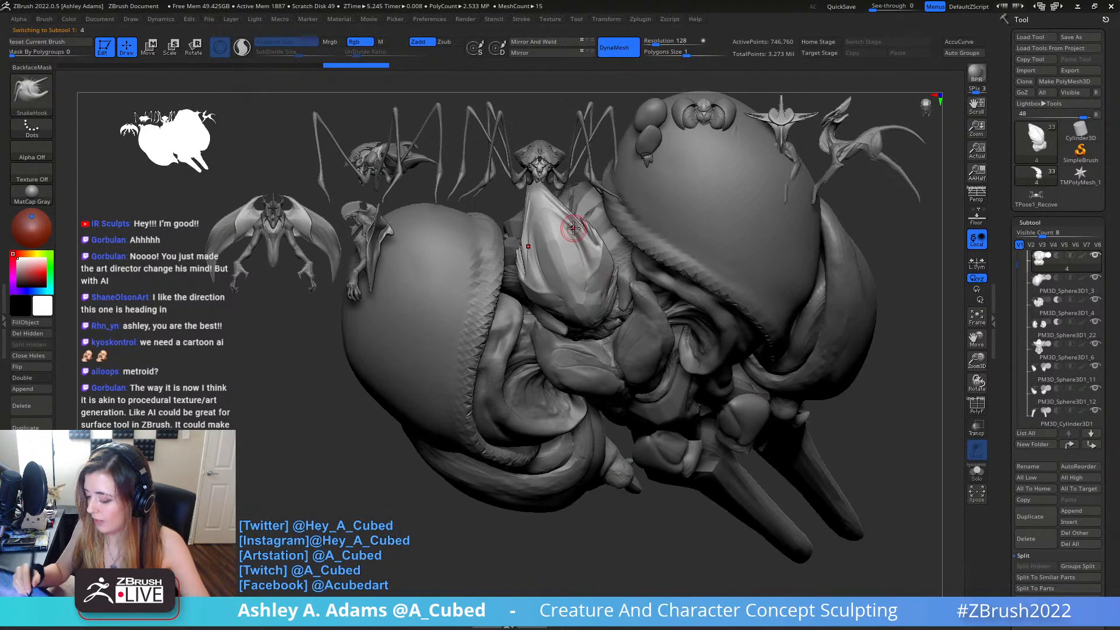
mouse_move(545, 216)
ctrl+mouse_down()
mouse_move(570, 252)
mouse_move(565, 269)
ctrl+mouse_up()
right_drag(547, 230, 553, 229)
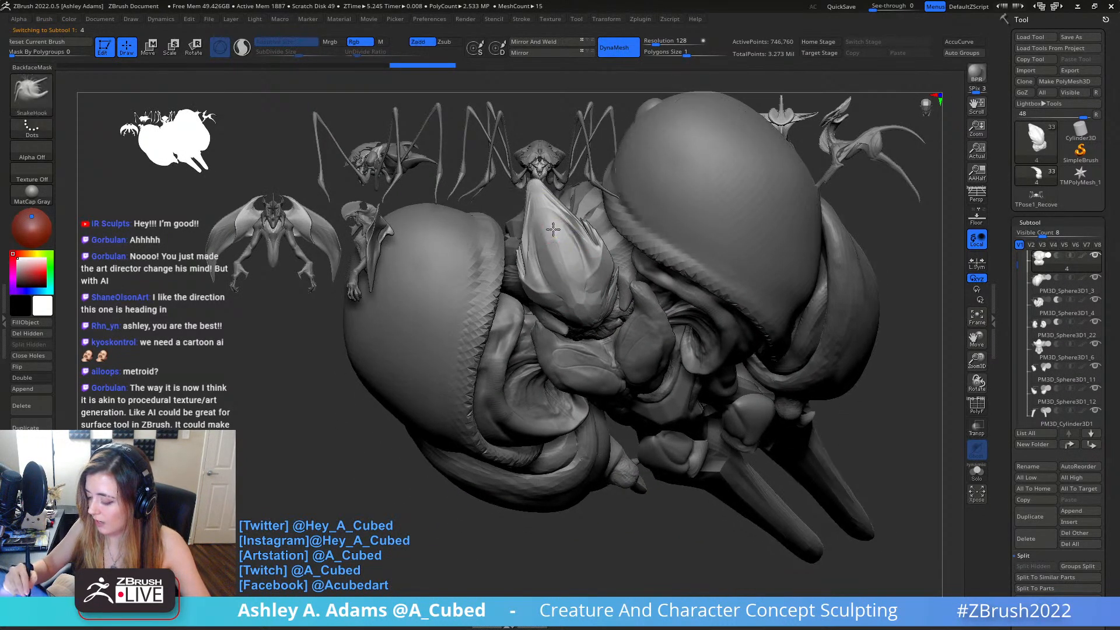
key(ctrl+z)
mouse_move(539, 215)
ctrl+mouse_down()
mouse_move(547, 266)
mouse_move(574, 297)
mouse_move(556, 240)
mouse_move(563, 264)
ctrl+mouse_up()
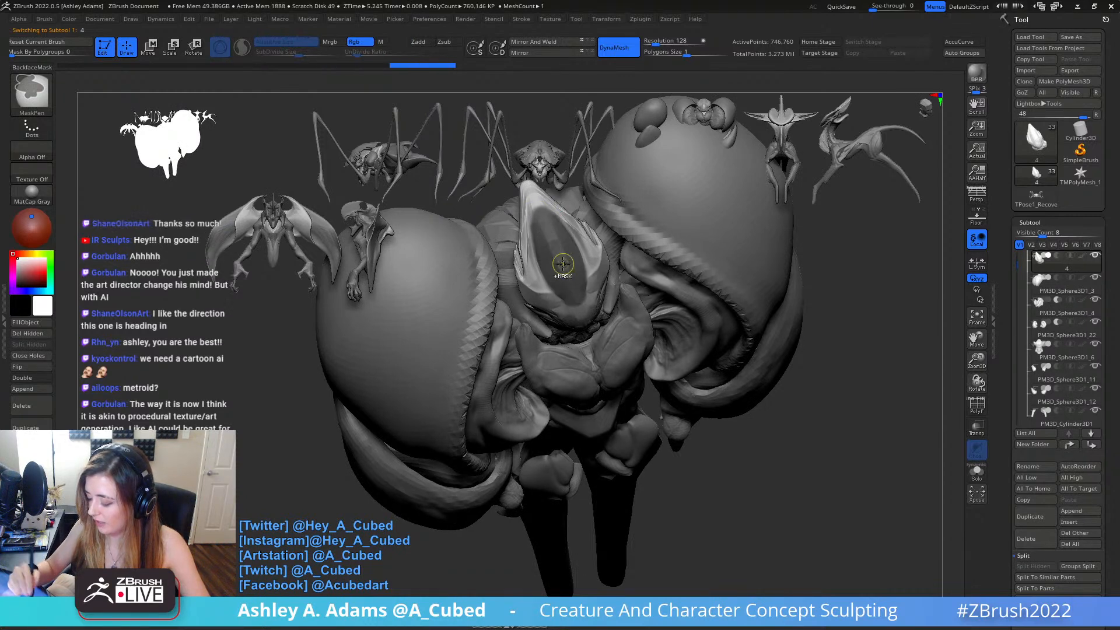
Invert the head mask and raise the crown upward into a tall crest with SnakeHook, undoing the last stroke.
ctrl+click(749, 437)
right_click(753, 422)
mouse_move(753, 422)
right_down()
mouse_move(717, 312)
mouse_move(650, 368)
mouse_move(715, 369)
right_up()
drag(646, 357, 644, 341)
mouse_move(642, 346)
right_down()
mouse_move(677, 313)
mouse_move(675, 333)
mouse_move(655, 324)
mouse_move(659, 336)
right_up()
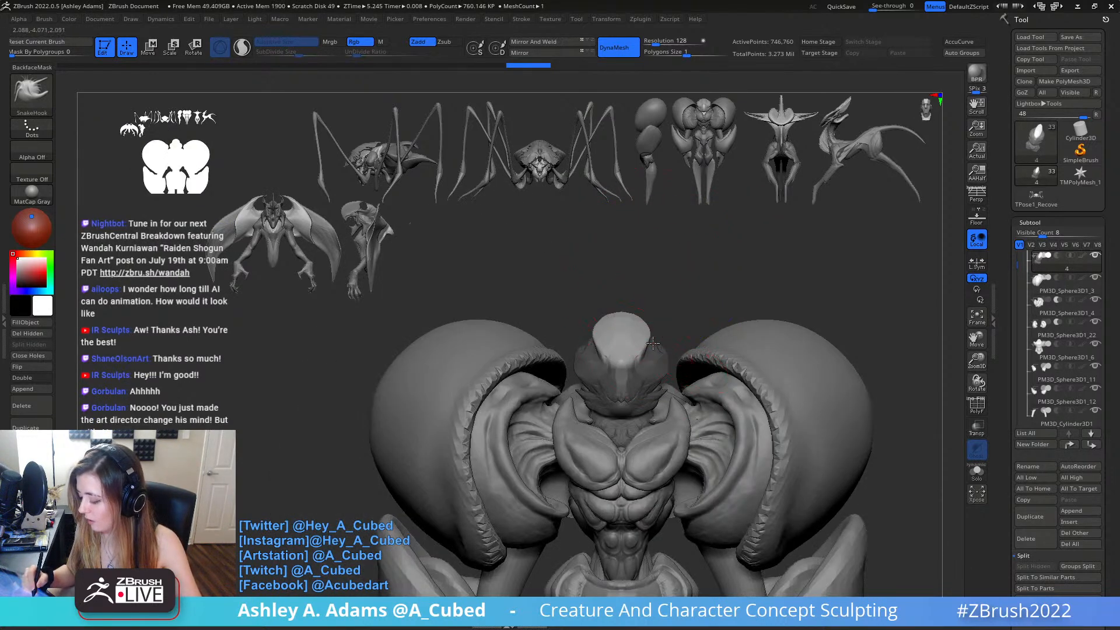
drag(708, 341, 708, 341)
ctrl+right_drag(685, 391, 648, 210)
mouse_move(672, 344)
alt+right_down()
mouse_move(657, 298)
mouse_move(715, 327)
mouse_move(723, 352)
mouse_move(703, 357)
alt+right_up()
ctrl+right_drag(703, 357, 708, 430)
key(ctrl+z)
Flatten the front and side planes of the raised head crest with the hPolish brush.
mouse_move(653, 303)
right_down()
mouse_move(662, 388)
mouse_move(622, 379)
right_up()
key(b)
key(h)
key(p)
drag(574, 250, 584, 246)
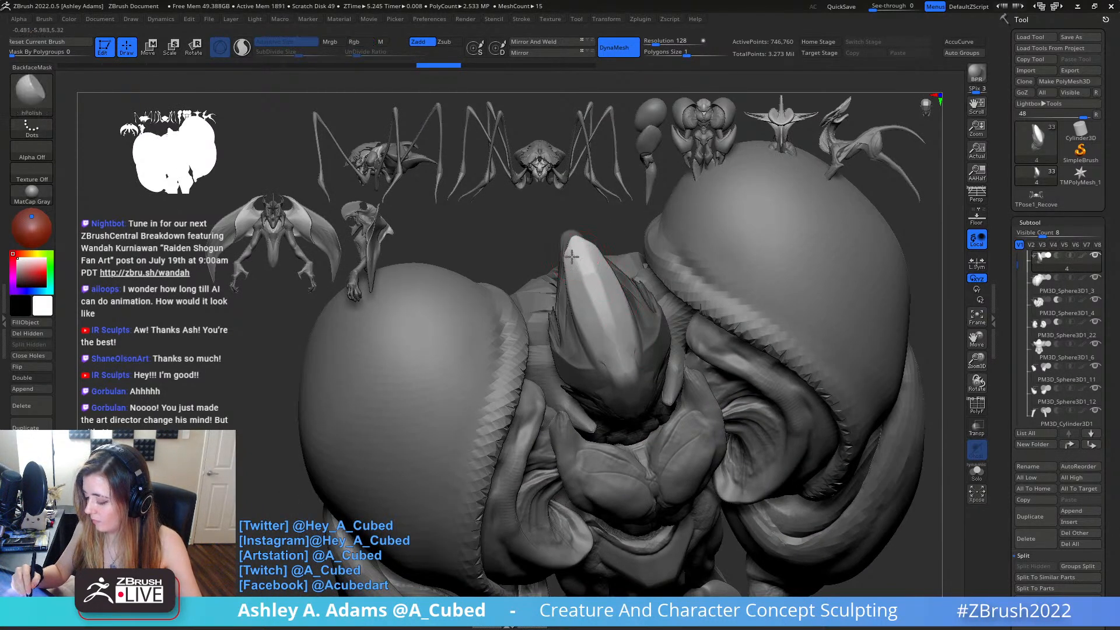
right_drag(602, 277, 597, 236)
drag(597, 275, 635, 251)
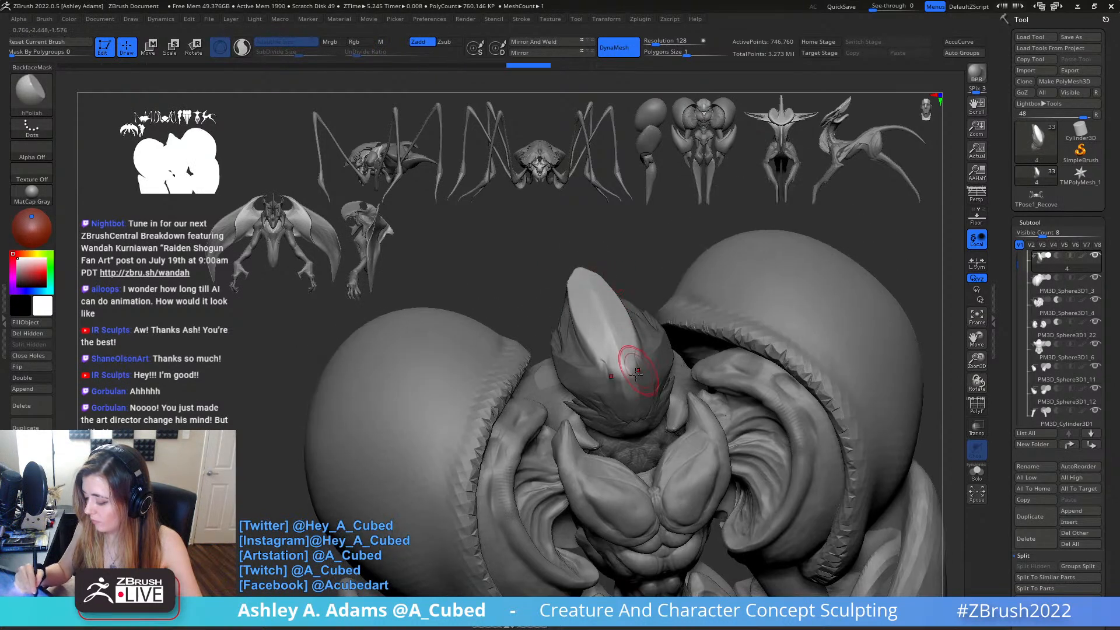
right_drag(636, 250, 633, 359)
mouse_move(602, 257)
mouse_down()
mouse_move(589, 235)
mouse_move(614, 280)
mouse_up()
right_drag(622, 326, 630, 240)
ctrl+right_drag(642, 301, 637, 222)
right_drag(780, 363, 759, 373)
ctrl+right_drag(642, 263, 633, 361)
drag(649, 216, 642, 263)
Carve defining creases along the side of the head crest with the DamStandard brush.
key(b)
key(c)
key(b)
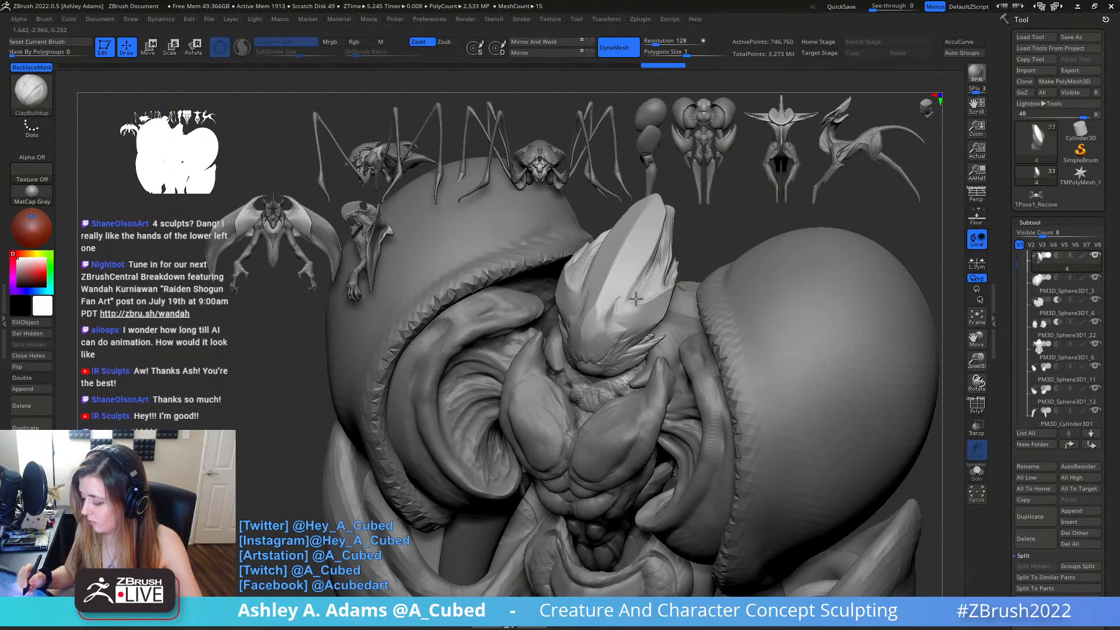
key(b)
key(d)
key(s)
mouse_move(648, 295)
right_down()
mouse_move(655, 260)
mouse_move(634, 286)
right_up()
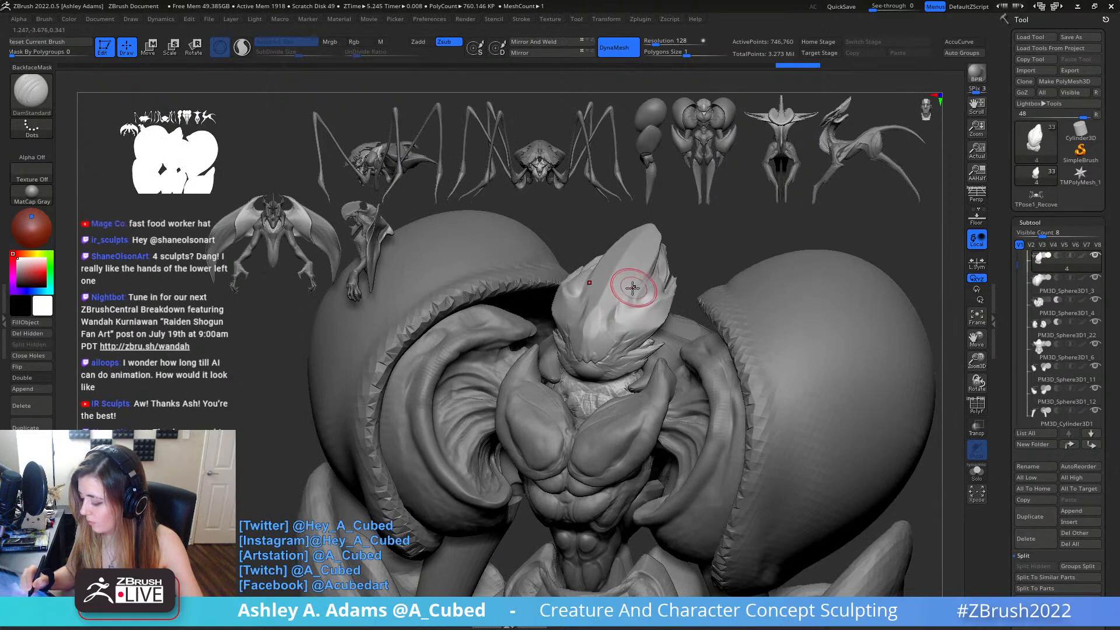
right_drag(627, 350, 671, 373)
right_click(624, 406)
right_drag(566, 292, 533, 196)
shift+drag(533, 196, 552, 267)
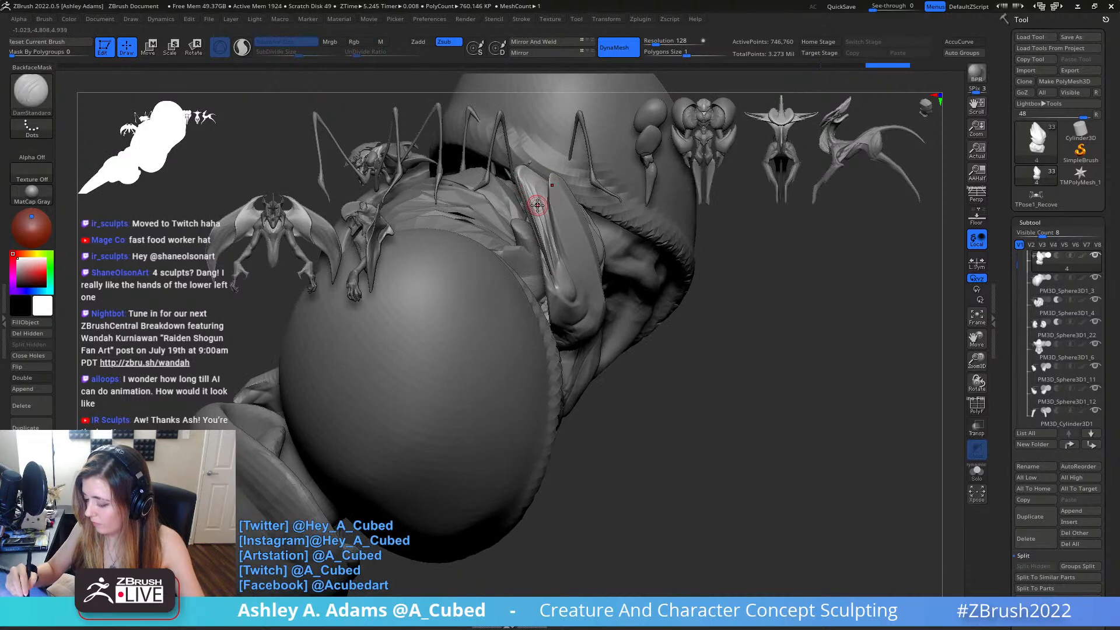
right_click(534, 204)
alt+right_drag(533, 205, 585, 303)
mouse_move(574, 279)
mouse_down()
mouse_move(602, 358)
mouse_move(572, 270)
mouse_move(591, 314)
mouse_up()
Polish the side and rear planes of the head crest with the hPolish brush.
right_drag(591, 314, 564, 291)
key(b)
key(h)
key(p)
drag(575, 272, 604, 356)
right_drag(581, 289, 605, 276)
drag(604, 277, 616, 313)
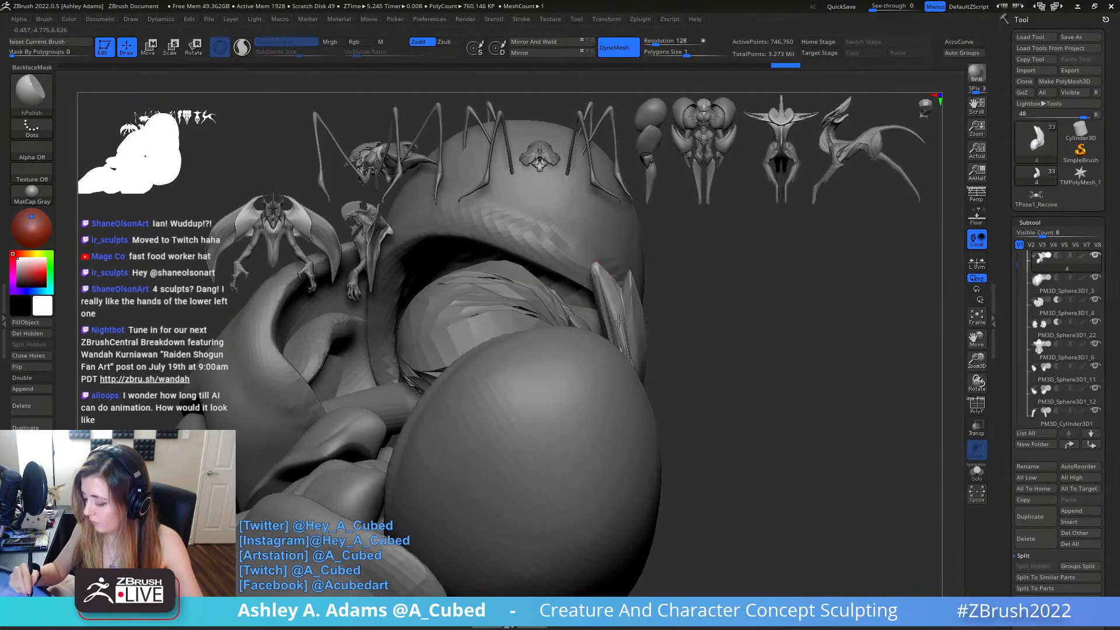
right_drag(613, 303, 581, 292)
drag(604, 280, 628, 354)
drag(604, 277, 628, 353)
mouse_move(614, 311)
right_down()
mouse_move(553, 215)
mouse_move(603, 274)
mouse_move(610, 250)
right_up()
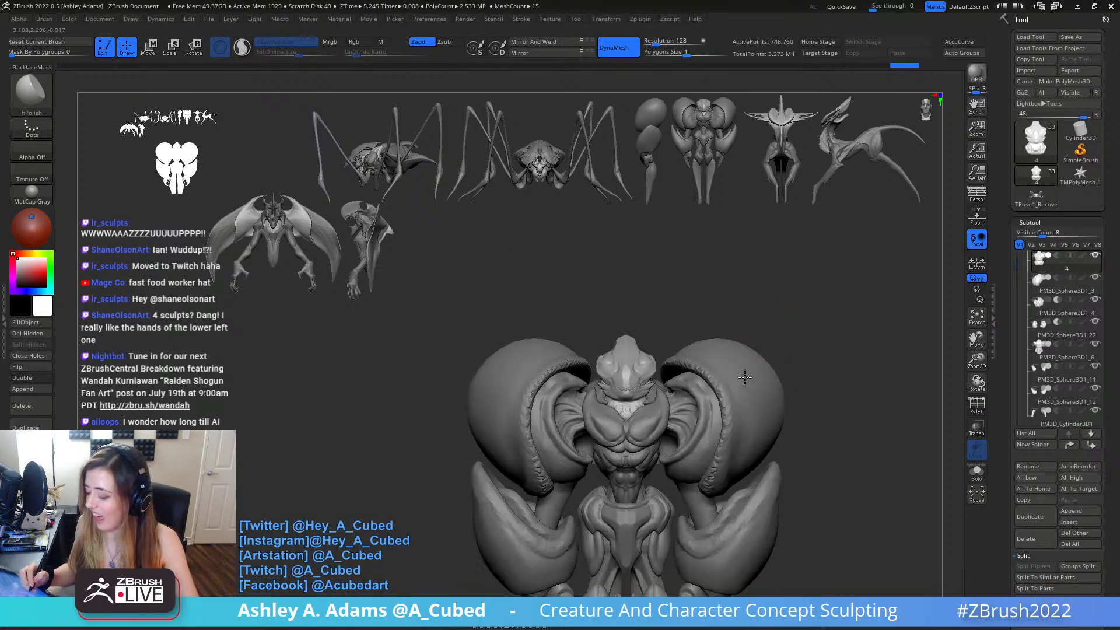
Try to reshape the inner edge of the forearm shells with the SnakeHook brush.
alt+right_drag(750, 375, 715, 337)
key(space)
alt+right_drag(660, 466, 685, 344)
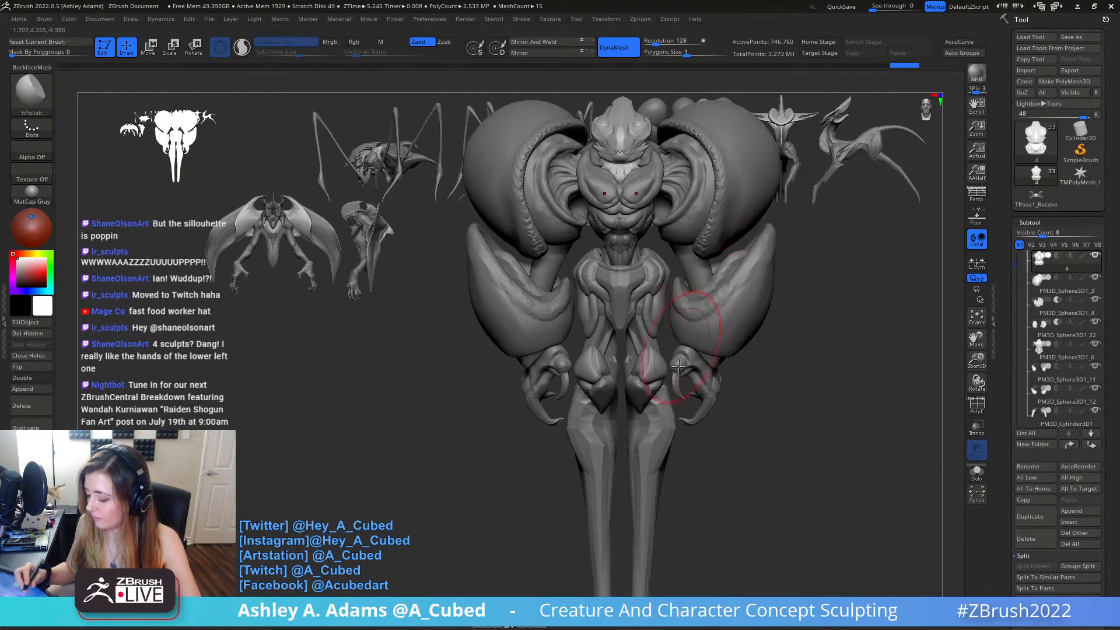
alt+click(671, 414)
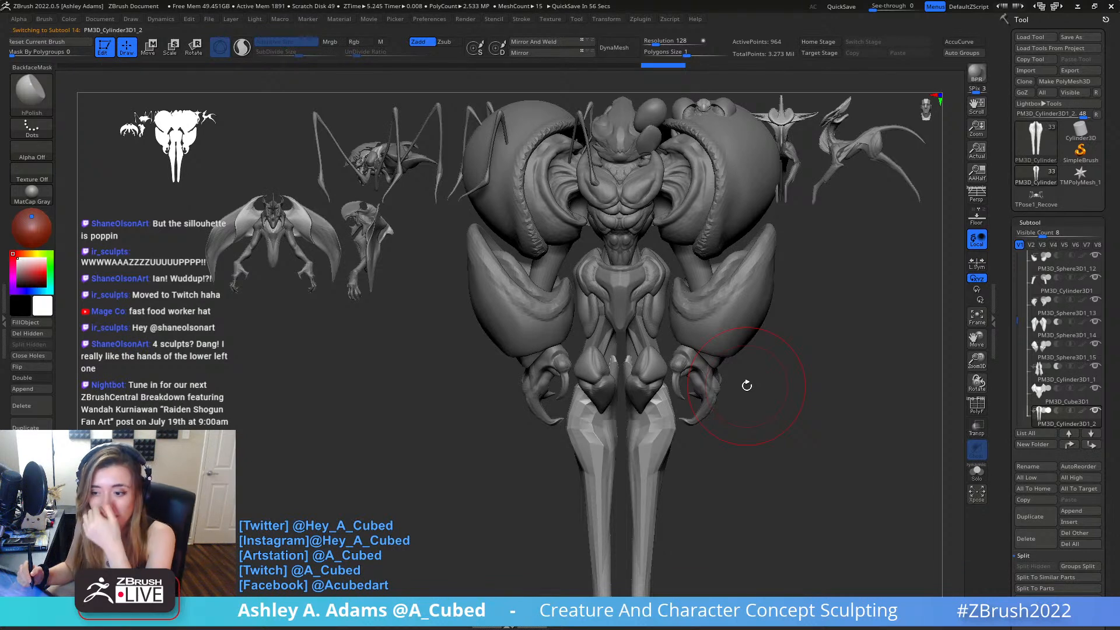
key(b)
key(s)
key(h)
alt+click(769, 262)
mouse_move(747, 272)
mouse_down()
mouse_move(753, 248)
mouse_move(727, 306)
mouse_up()
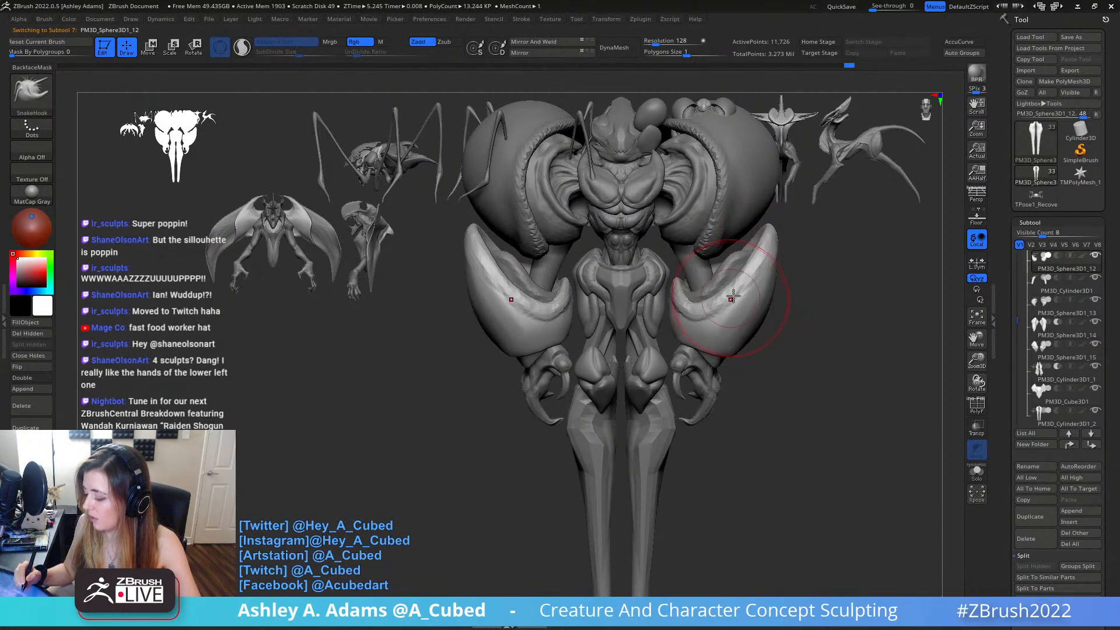
key(ctrl+z)
key(ctrl+z)
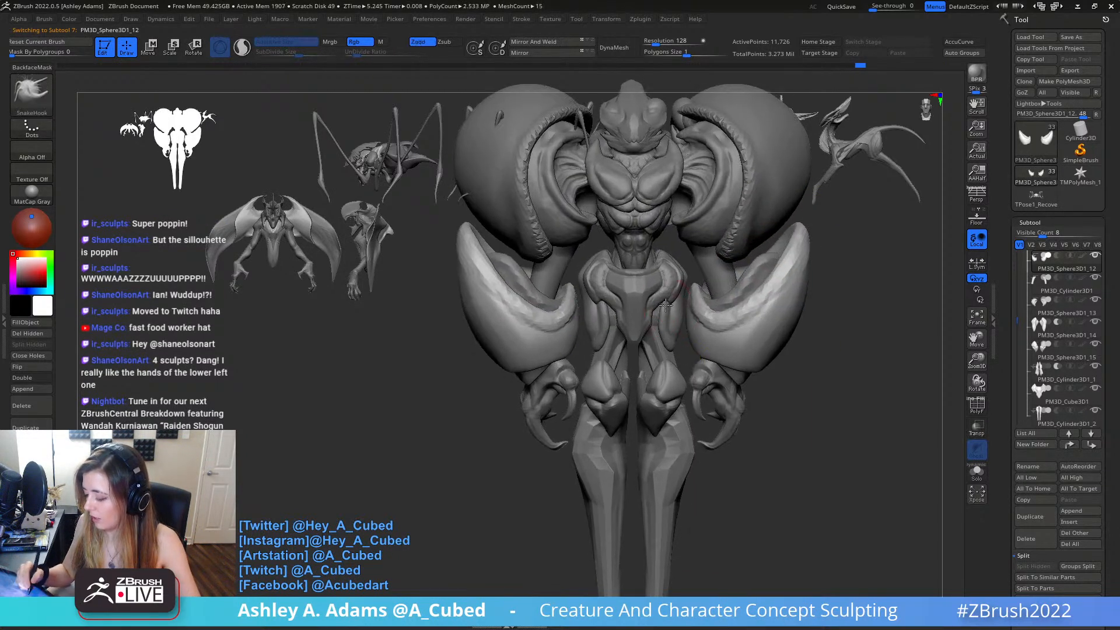
Select the lower legs and thicken them with the Inflat brush.
alt+click(668, 280)
mouse_move(675, 324)
mouse_down()
mouse_move(702, 286)
mouse_move(722, 205)
mouse_move(683, 348)
mouse_move(769, 331)
mouse_up()
key(alt+s)
mouse_move(733, 368)
mouse_down()
mouse_move(726, 326)
mouse_move(693, 281)
mouse_move(658, 362)
mouse_move(687, 371)
mouse_move(712, 325)
mouse_up()
key(space)
alt+click(657, 362)
key(alt+s)
key(b)
key(i)
key(n)
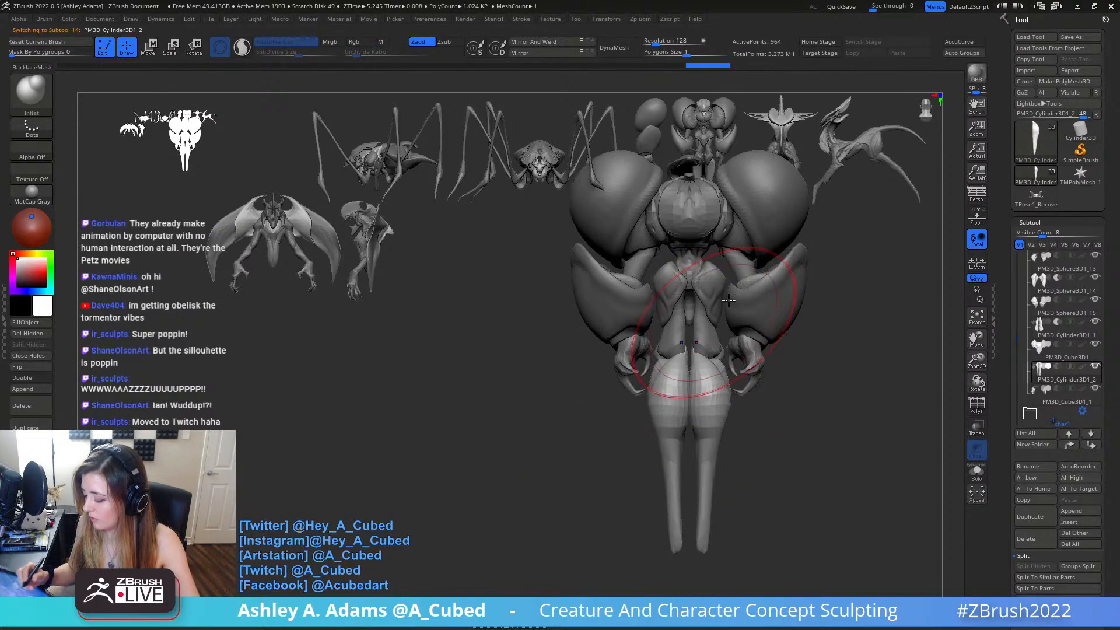
drag(764, 389, 757, 400)
key(space)
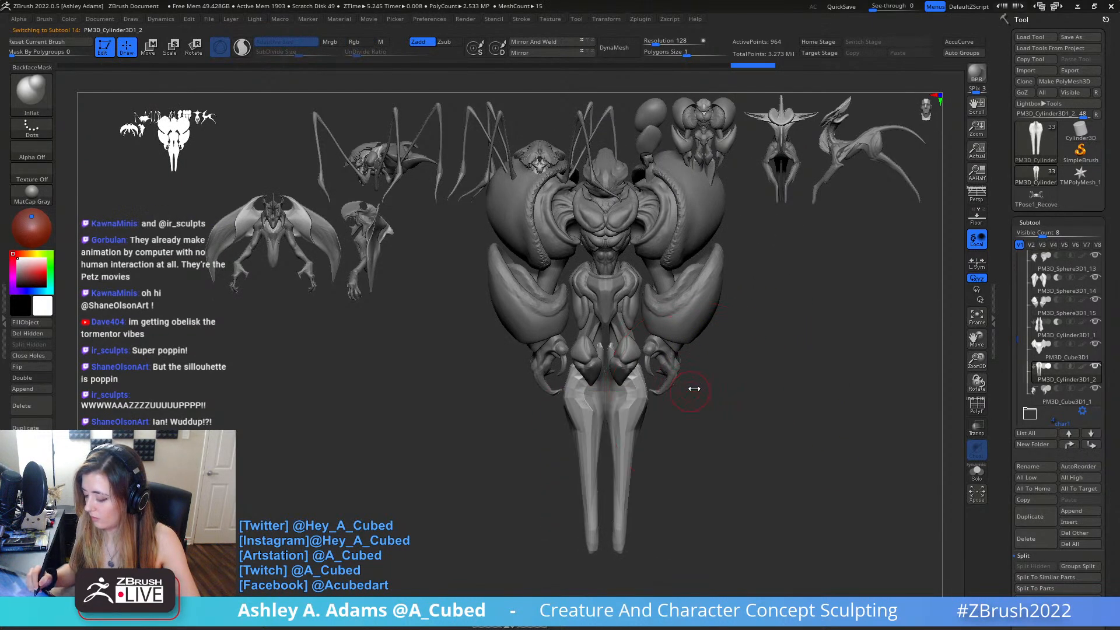
Pull the lower calves into an overhanging edge around the thin shins with the SnakeHook brush.
key(b)
key(s)
key(h)
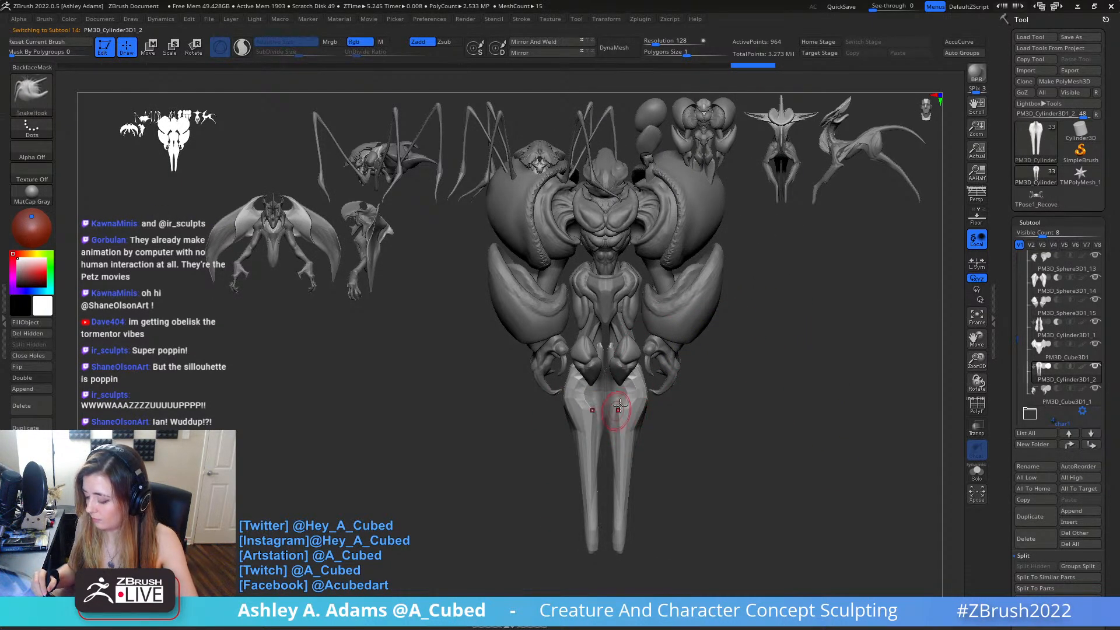
key(b)
key(d)
key(s)
key(b)
key(s)
key(h)
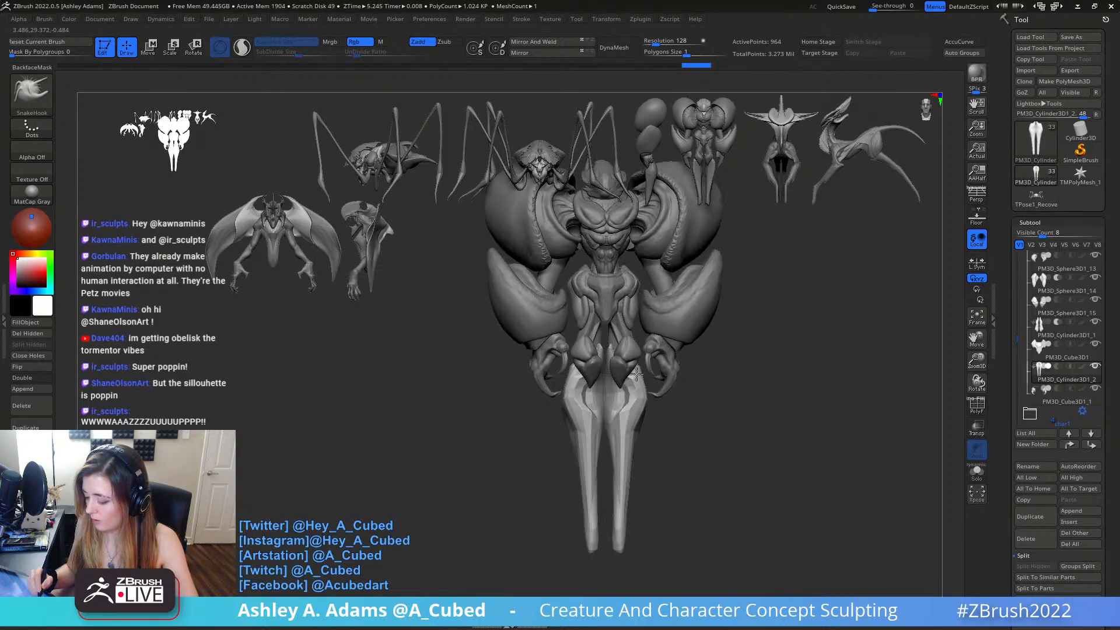
drag(622, 408, 626, 466)
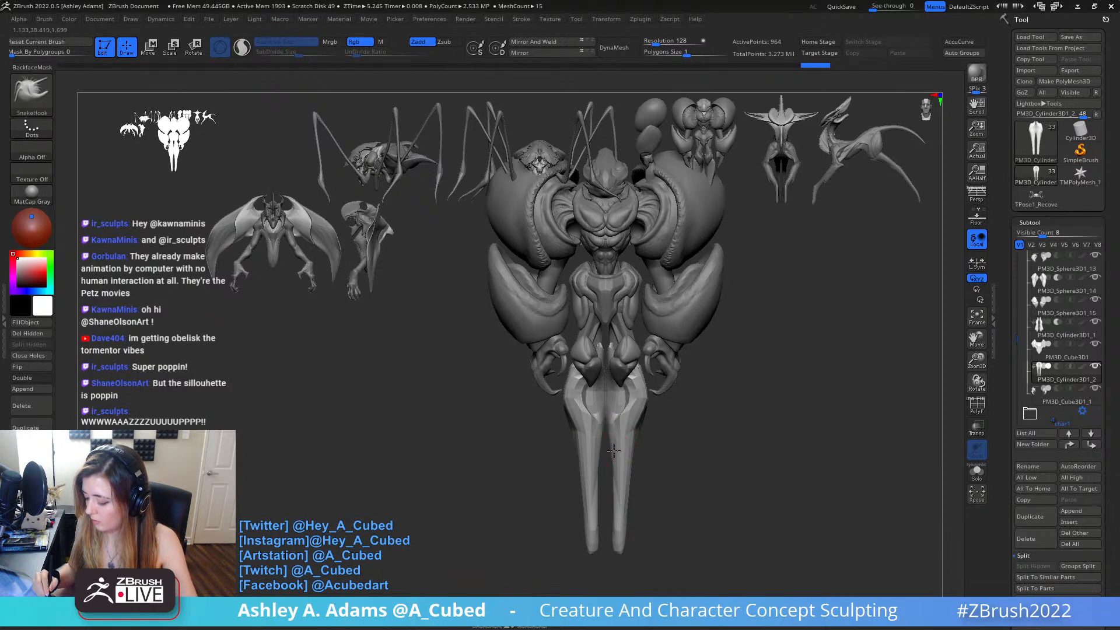
drag(616, 452, 625, 475)
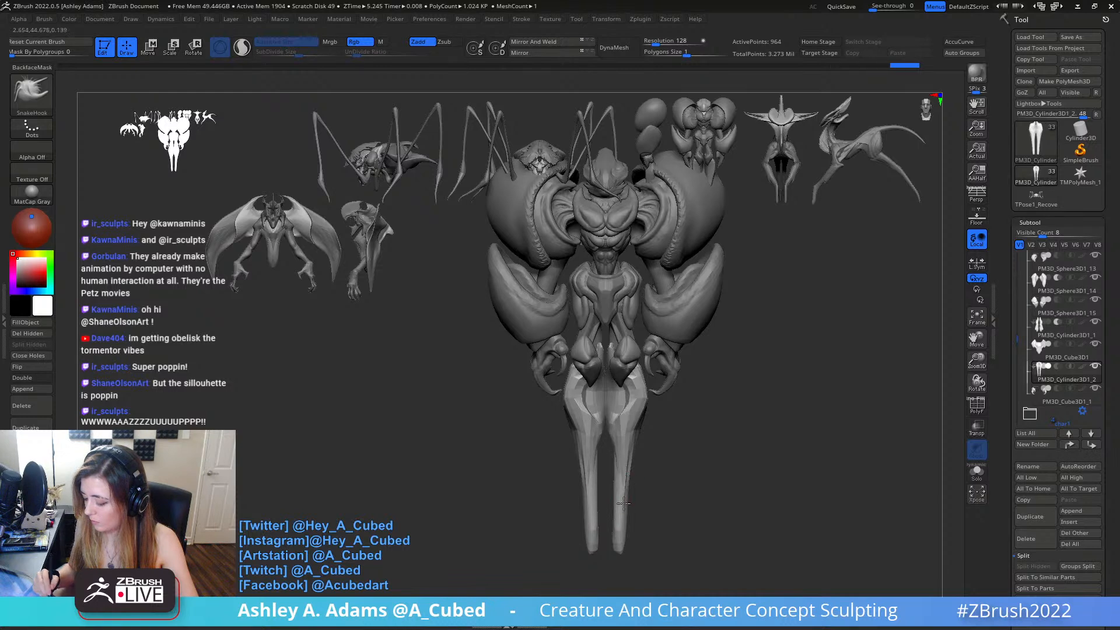
drag(625, 472, 631, 462)
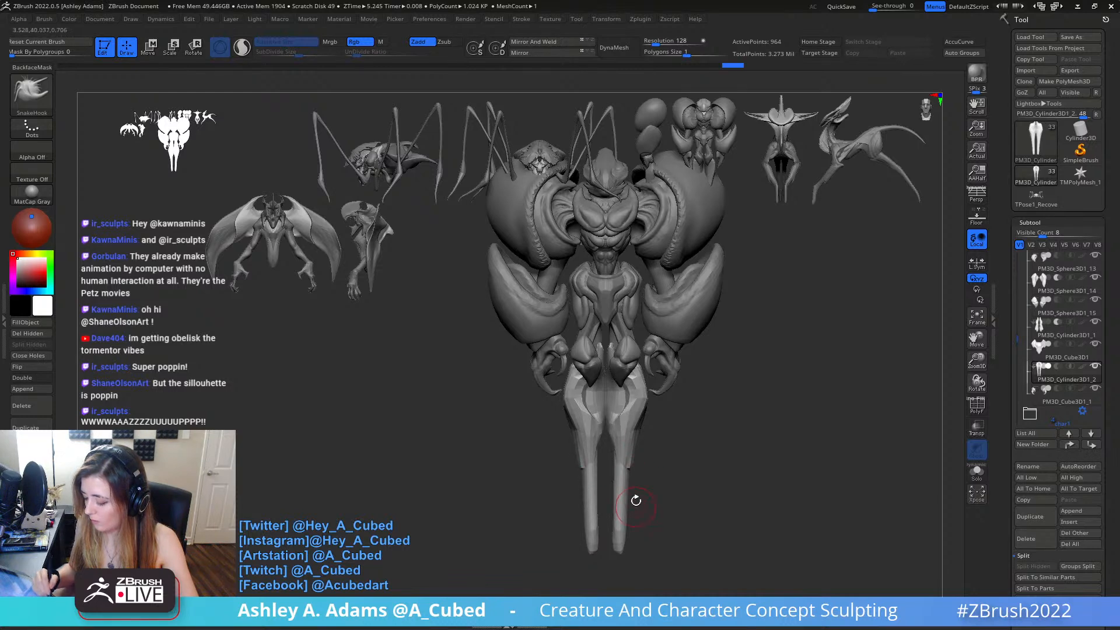
key(space)
drag(636, 511, 707, 396)
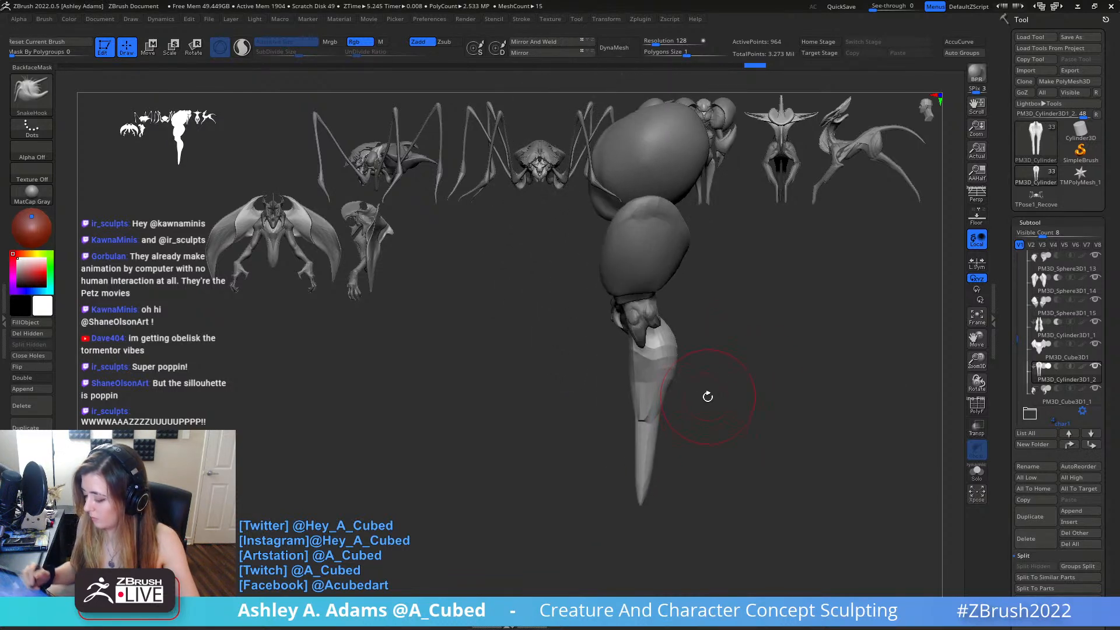
Append a Cylinder3D as a new subtool and select it with the move gizmo.
key(space)
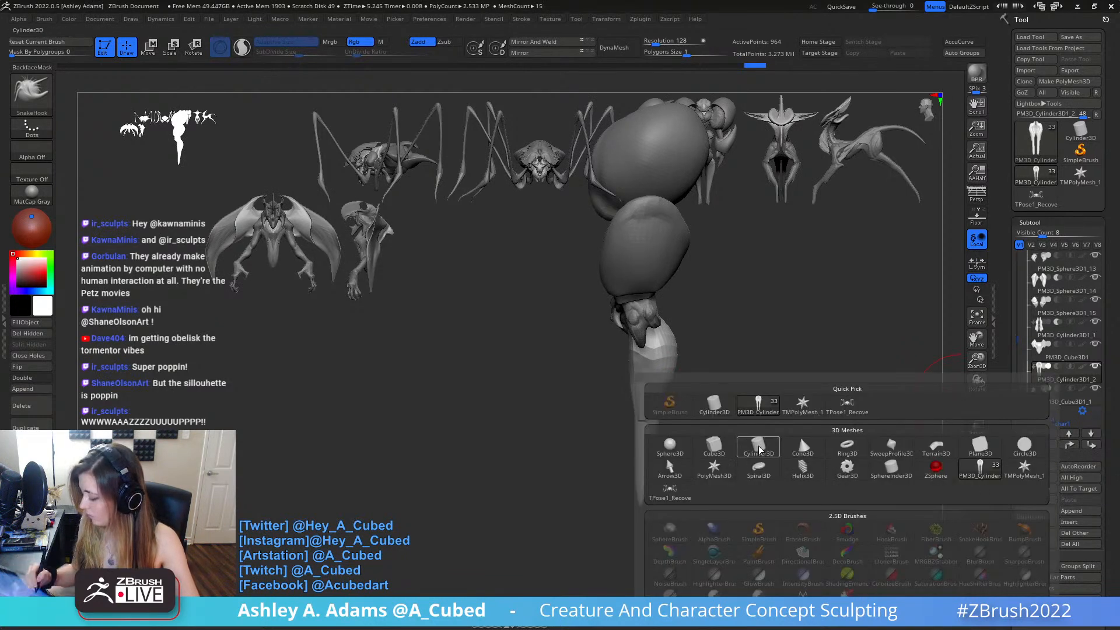
ctrl+right_drag(703, 410, 709, 368)
drag(709, 367, 827, 378)
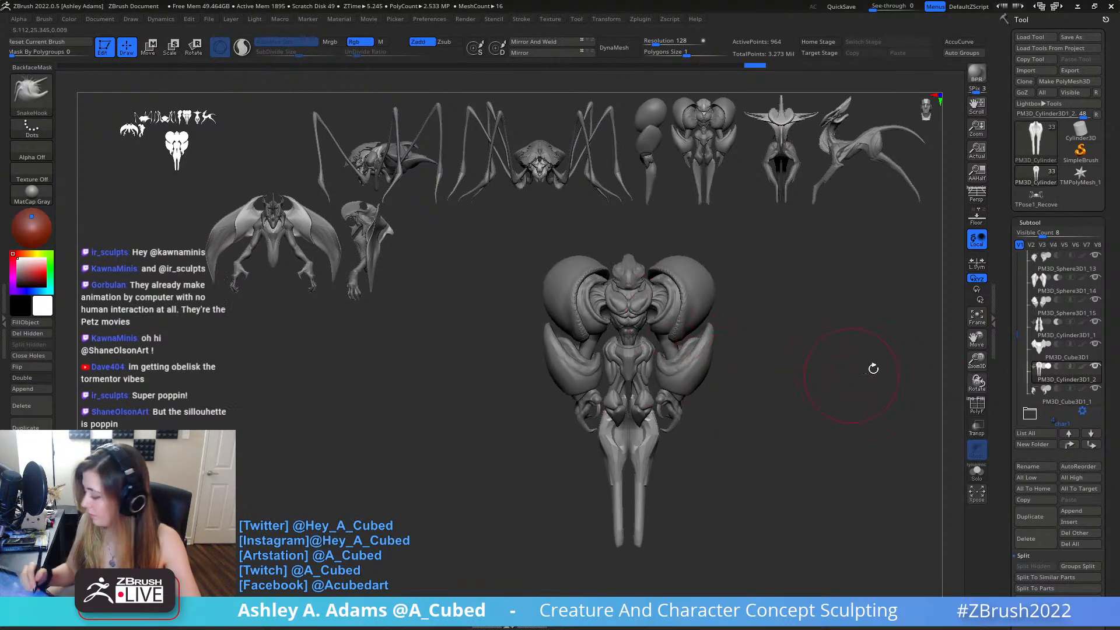
drag(1023, 317, 1044, 286)
click(1037, 374)
key(w)
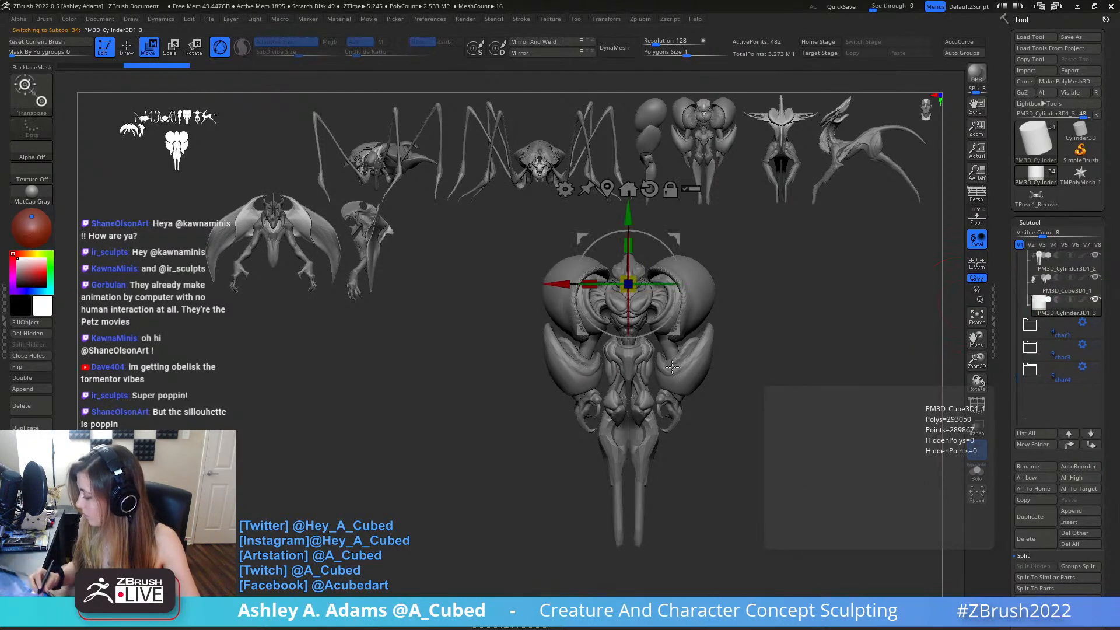
Move the cylinder down to the end of one lower leg and scale it down to fit around the shin.
drag(675, 238, 690, 484)
drag(654, 518, 650, 474)
shift+right_drag(662, 462, 635, 380)
drag(675, 415, 682, 414)
shift+right_drag(689, 415, 726, 419)
drag(681, 413, 682, 410)
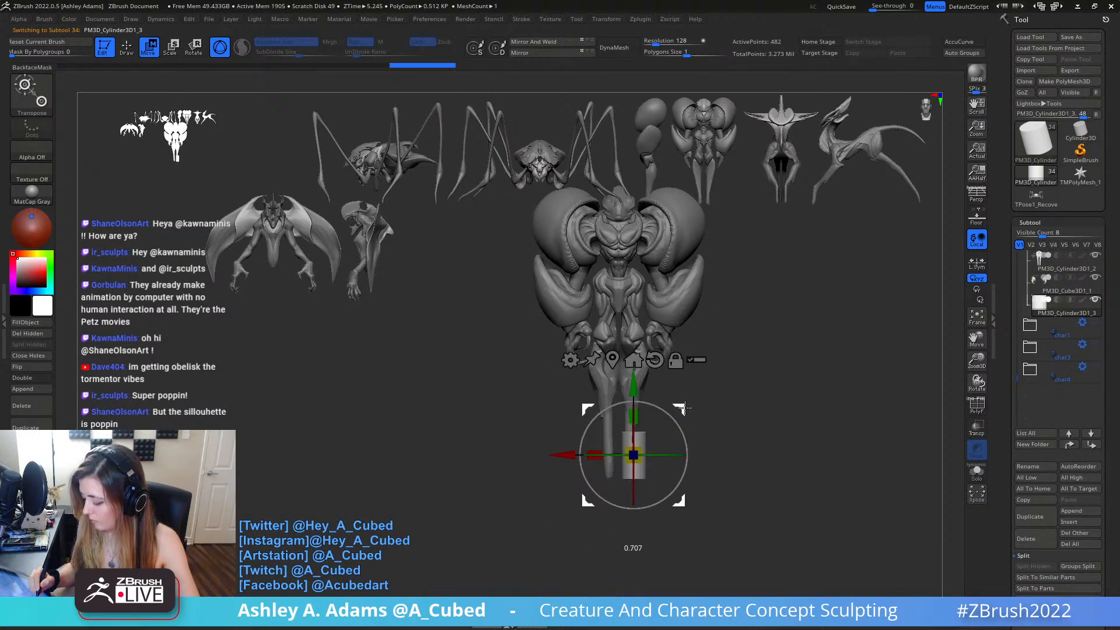
Duplicate the cylinder onto the other leg with Mirror And Weld, undoing a stray brush stroke on it.
click(564, 42)
key(q)
drag(668, 398, 659, 384)
key(ctrl+z)
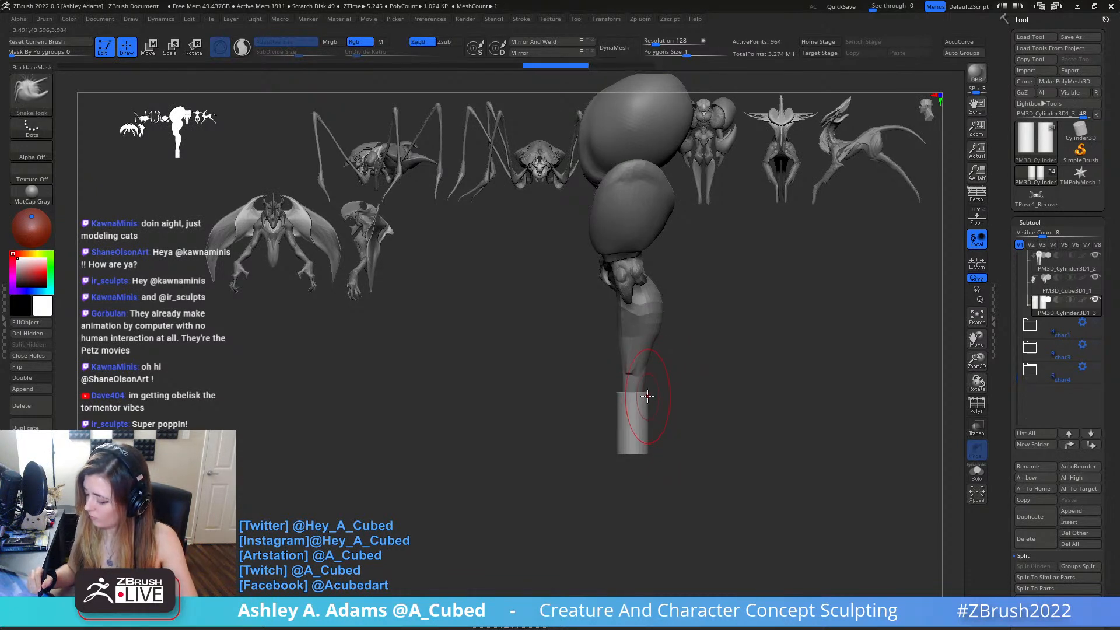
Cut the tops of the leg cylinders at a slant with KnifeCurve, undoing the unwanted attempts.
ctrl+shift+click(41, 91)
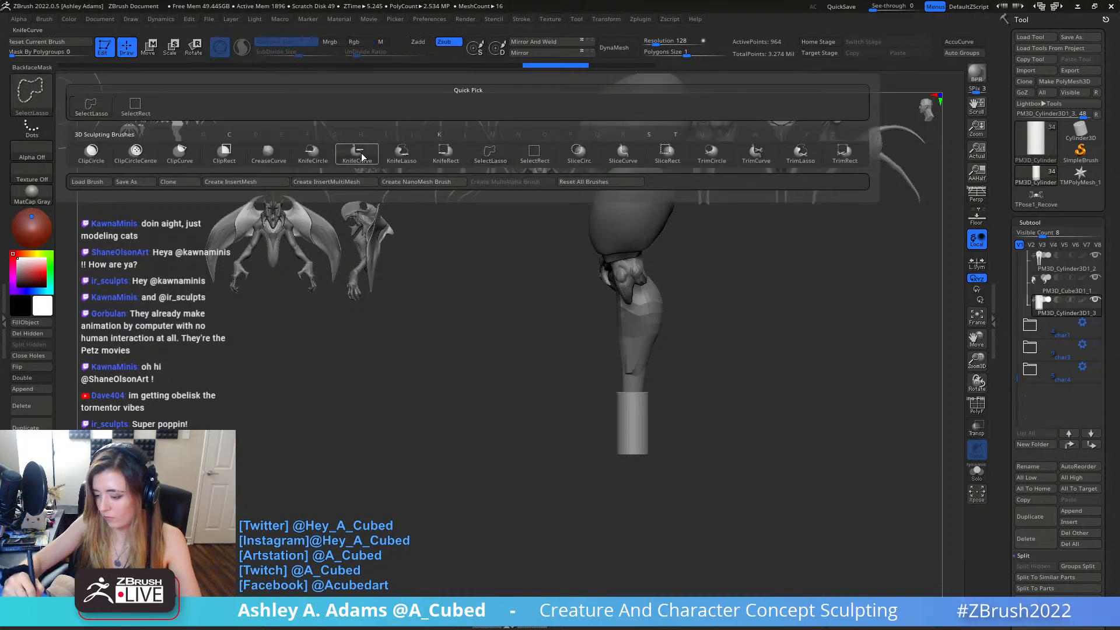
mouse_move(602, 407)
mouse_down()
mouse_move(717, 330)
mouse_move(662, 390)
mouse_up()
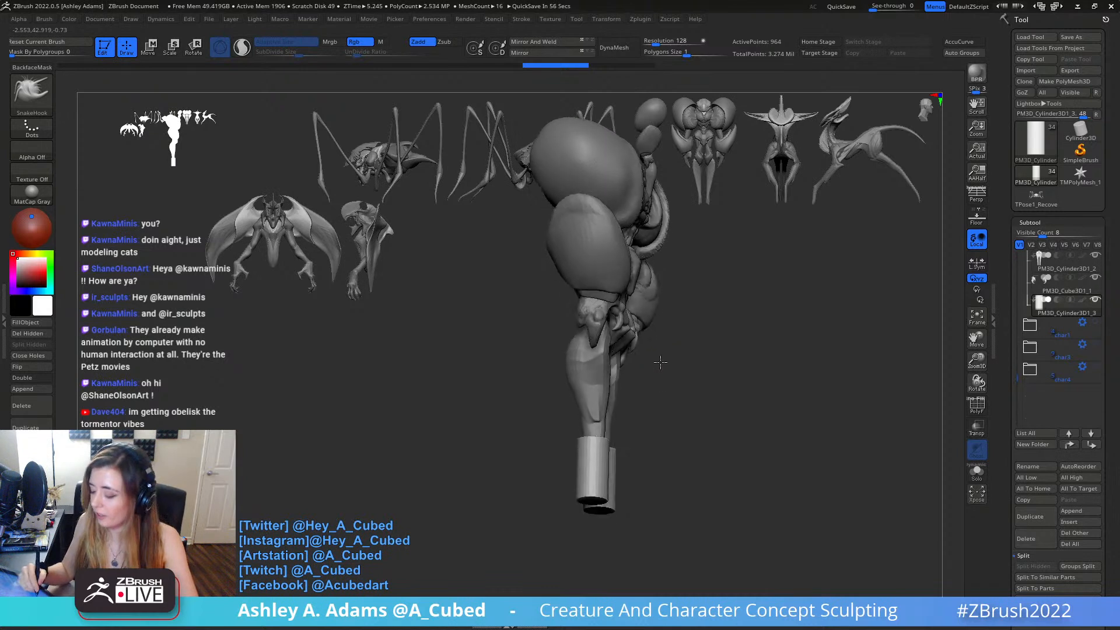
mouse_move(551, 401)
ctrl+shift+mouse_down()
mouse_move(621, 459)
mouse_move(626, 487)
mouse_move(599, 463)
mouse_move(681, 468)
mouse_move(675, 384)
mouse_move(658, 383)
ctrl+shift+mouse_up()
mouse_move(620, 429)
alt+mouse_down()
mouse_move(732, 374)
mouse_move(720, 397)
mouse_move(795, 307)
mouse_move(841, 274)
alt+mouse_up()
key(ctrl+z)
key(ctrl+z)
ctrl+right_drag(765, 438, 681, 481)
key(ctrl+z)
right_click(681, 489)
right_click(662, 470)
mouse_move(727, 418)
right_down()
mouse_move(663, 468)
mouse_move(737, 421)
right_up()
Scale the leg cylinders up slightly and mask everything except their lower ends.
key(w)
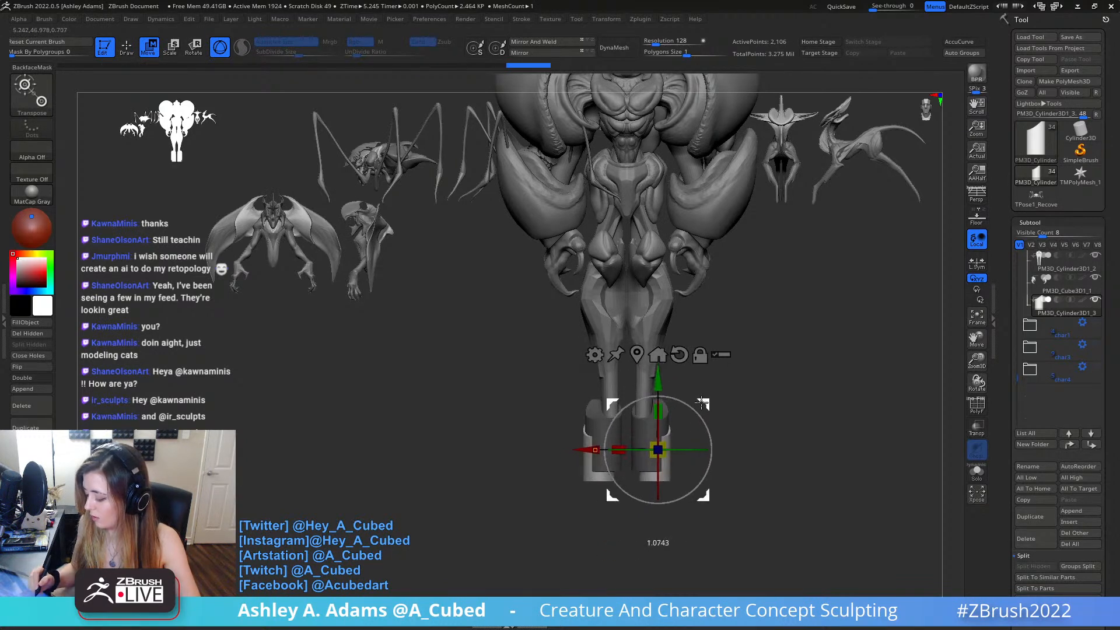
key(q)
mouse_move(723, 391)
shift+right_down()
mouse_move(688, 444)
mouse_move(663, 423)
mouse_move(645, 453)
mouse_move(649, 428)
mouse_move(730, 405)
shift+right_up()
right_click(670, 414)
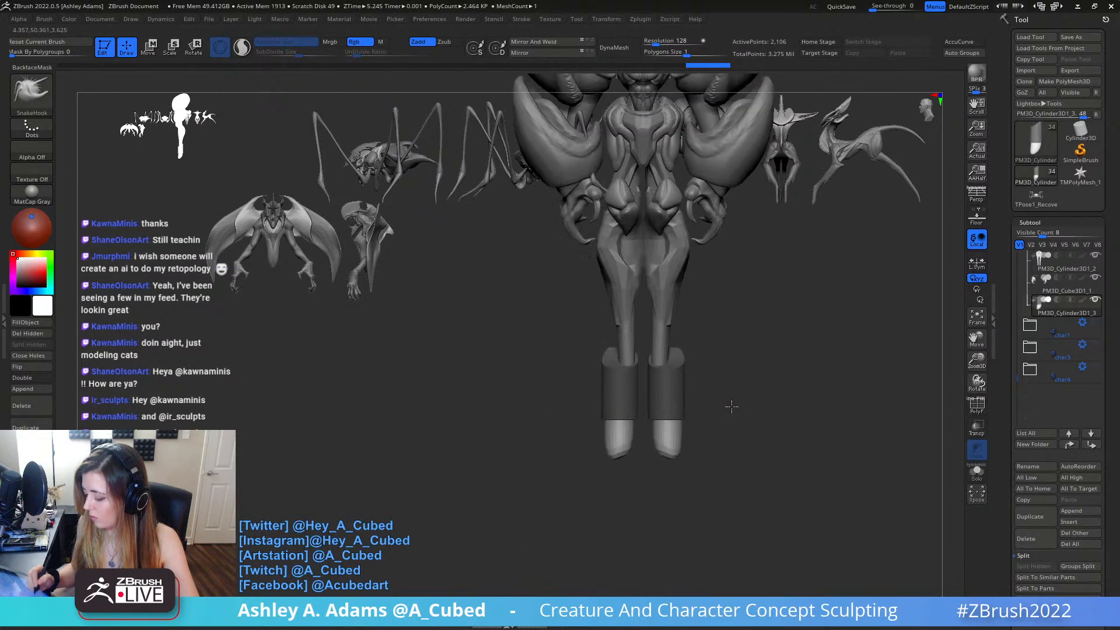
Pull the unmasked lower ends of the cylinders down and forward into blocky feet with SnakeHook.
drag(675, 446, 675, 463)
mouse_move(675, 463)
ctrl+right_down()
mouse_move(764, 362)
mouse_move(712, 419)
mouse_move(709, 359)
ctrl+right_up()
ctrl+right_drag(709, 359, 666, 461)
right_click(666, 461)
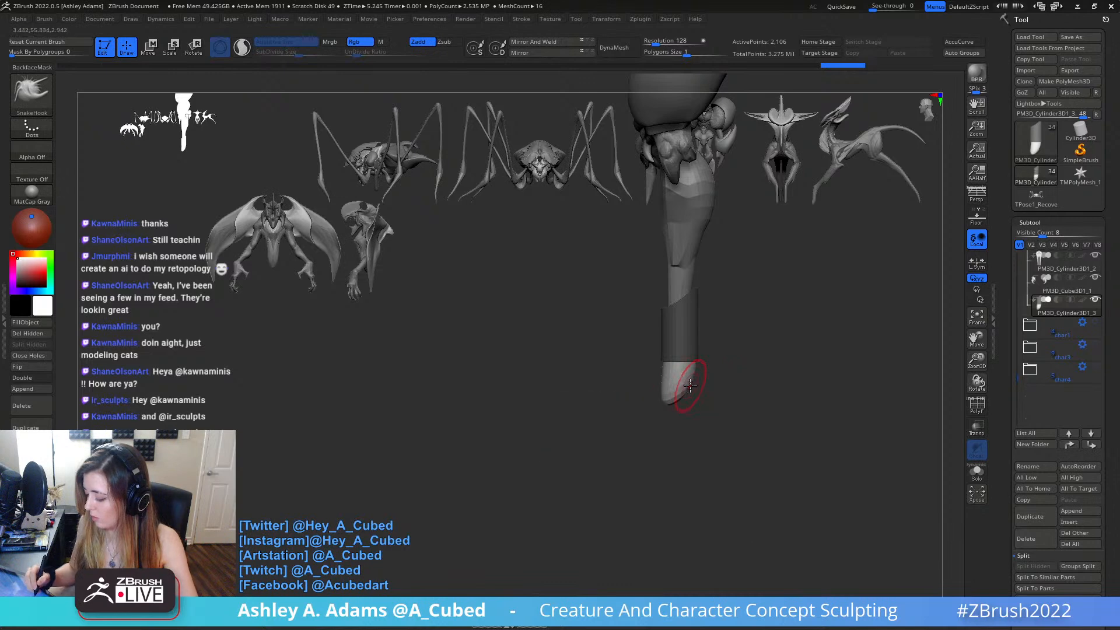
mouse_move(692, 382)
mouse_down()
mouse_move(688, 401)
mouse_move(671, 394)
mouse_up()
right_click(647, 453)
right_drag(671, 394, 735, 392)
right_drag(642, 395, 665, 383)
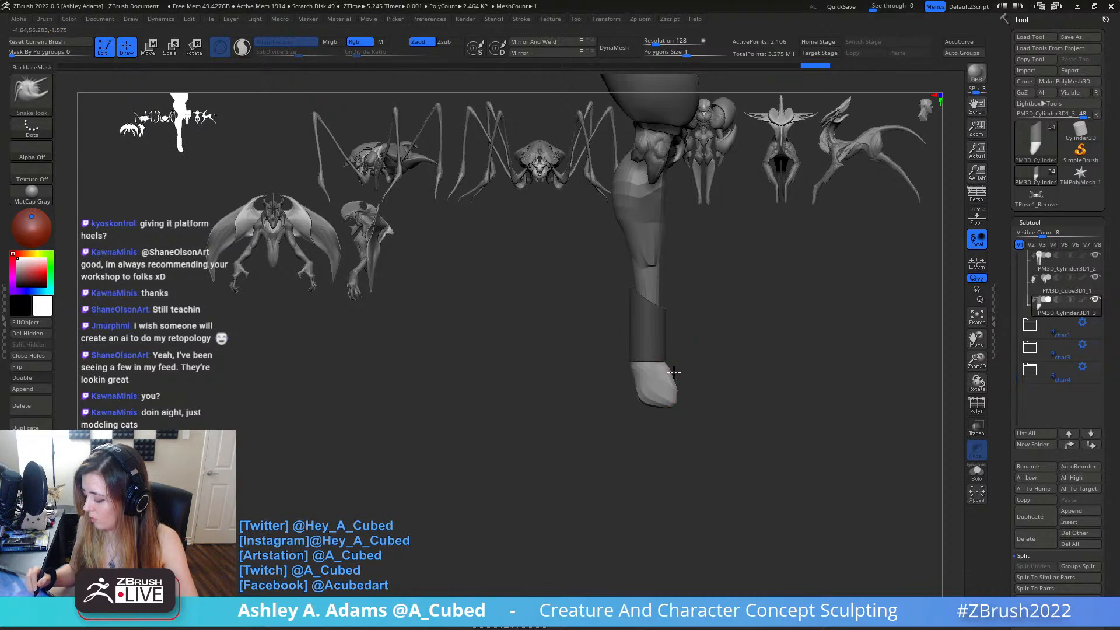
right_drag(686, 364, 690, 381)
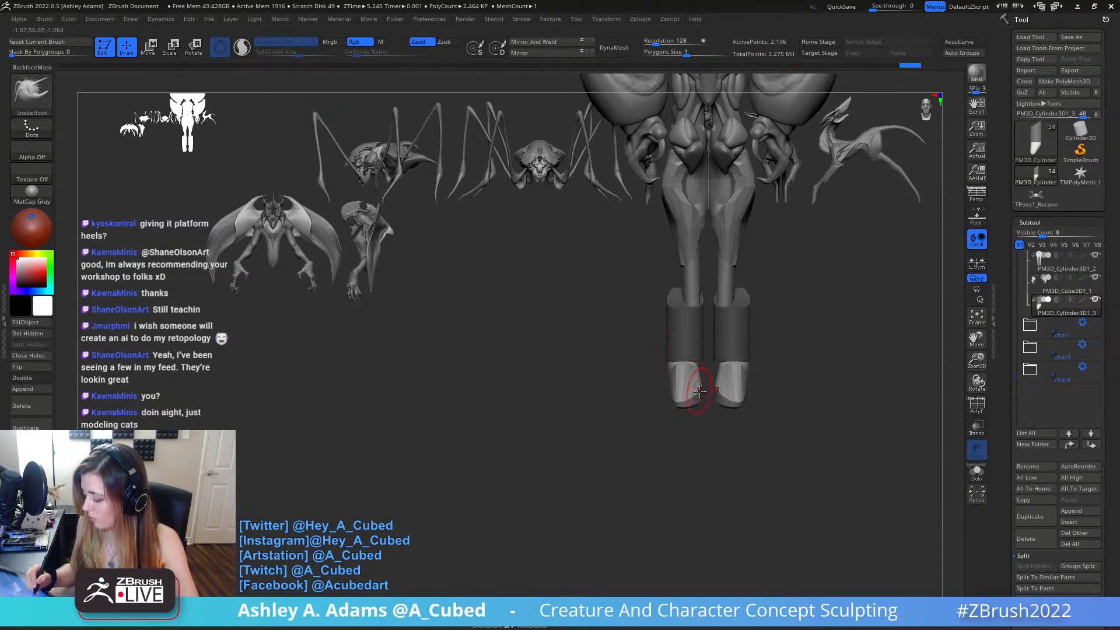
Refine the front and side silhouette of the feet with SnakeHook, undoing one stroke.
shift+drag(677, 402, 681, 399)
drag(675, 397, 671, 398)
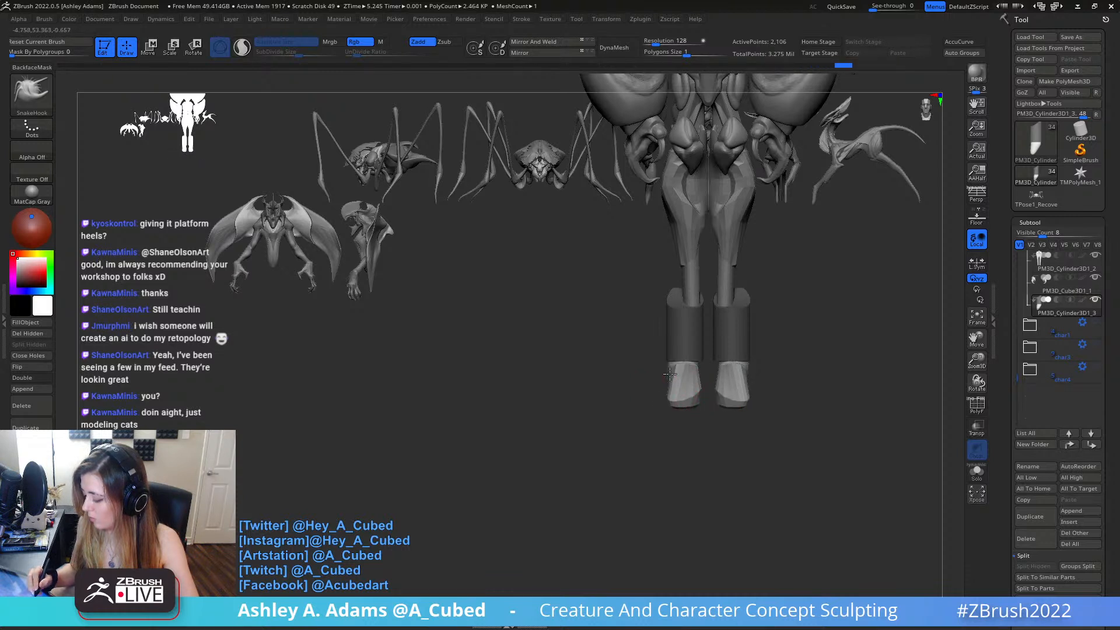
drag(673, 386, 675, 400)
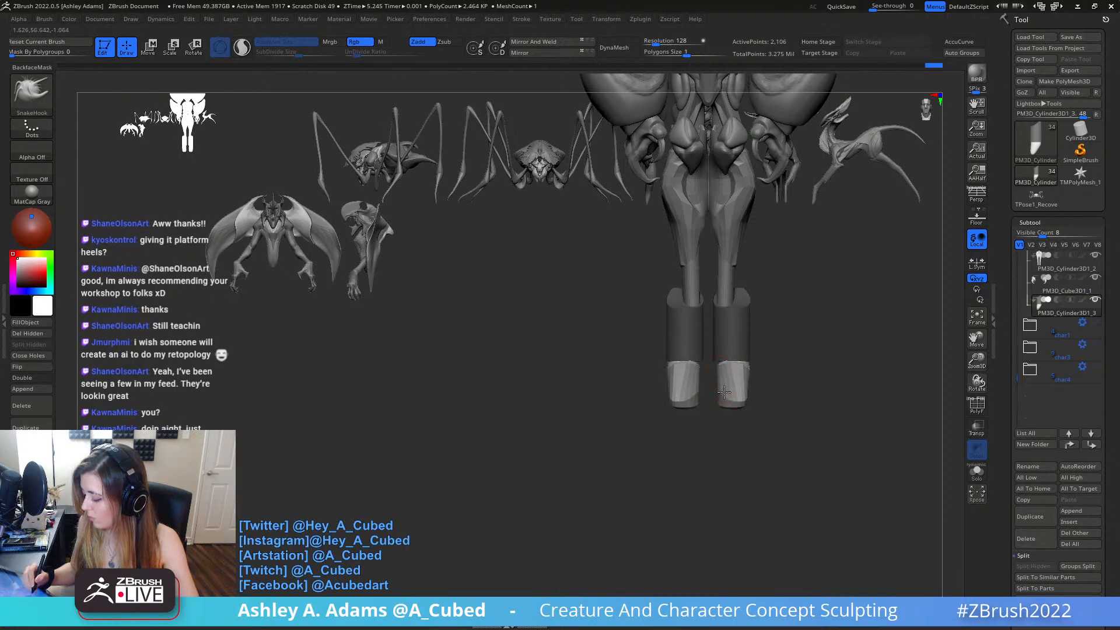
key(ctrl+z)
mouse_move(777, 326)
shift+mouse_down()
mouse_move(735, 320)
mouse_move(706, 348)
shift+mouse_up()
drag(743, 422, 734, 421)
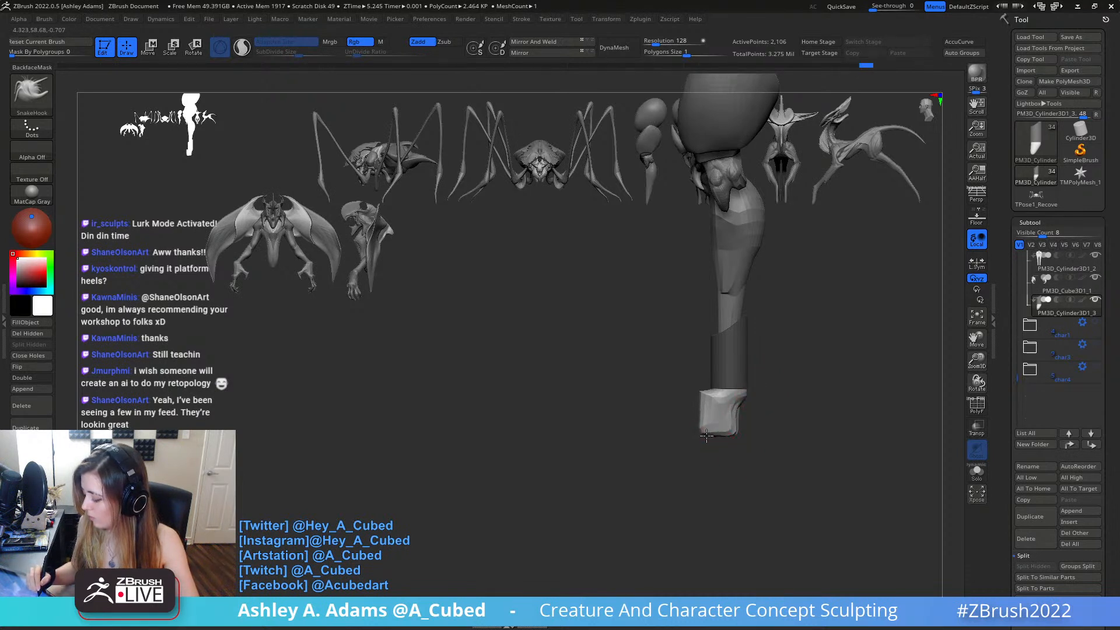
Adjust the front and side contour of the blocky feet with SnakeHook.
drag(707, 435, 704, 433)
ctrl+right_drag(713, 461, 713, 300)
alt+right_drag(714, 299, 671, 549)
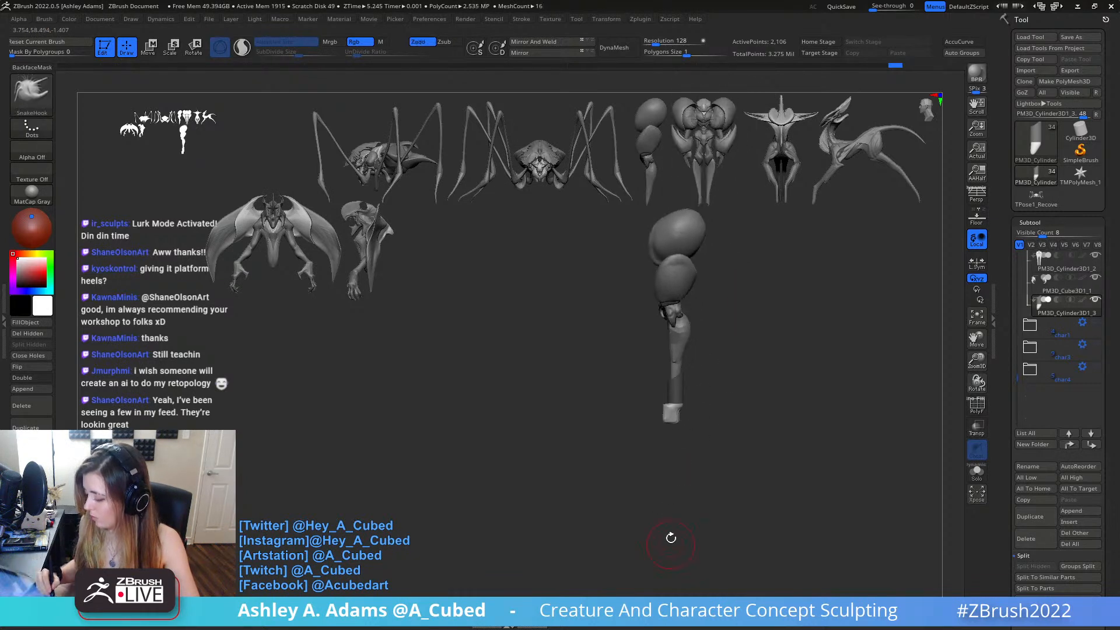
mouse_move(707, 366)
mouse_down()
mouse_move(776, 386)
mouse_move(689, 383)
mouse_up()
ctrl+right_drag(697, 383, 712, 420)
Invert the mask to free the lower-leg cylinders and shape their calves with SnakeHook and Inflat.
ctrl+click(738, 418)
mouse_move(742, 416)
mouse_down()
mouse_move(693, 398)
mouse_move(688, 419)
mouse_up()
key(b)
key(i)
key(n)
mouse_move(738, 411)
mouse_down()
mouse_move(756, 406)
mouse_move(729, 418)
mouse_up()
key(b)
key(s)
key(h)
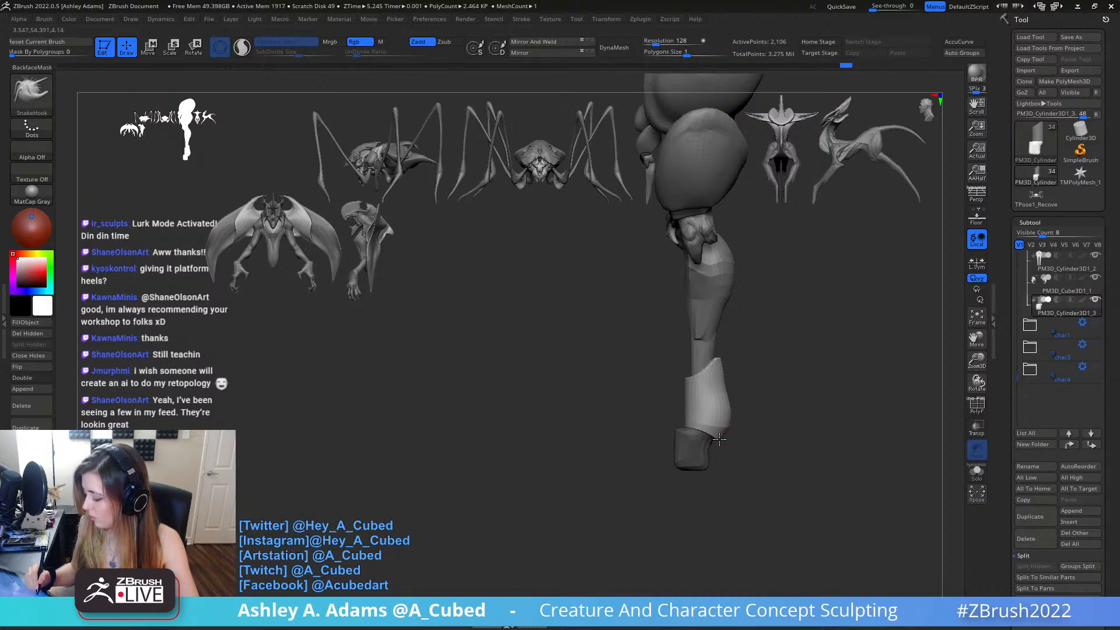
Try to rework the shins and slanted tops of the lower-leg cylinders with ClayBuildup, undoing the strokes.
mouse_move(711, 476)
ctrl+right_down()
mouse_move(715, 390)
mouse_move(695, 432)
mouse_move(759, 446)
ctrl+right_up()
right_click(668, 483)
key(b)
key(c)
key(b)
mouse_move(684, 434)
mouse_down()
mouse_move(661, 464)
mouse_move(700, 434)
mouse_move(668, 404)
mouse_move(668, 429)
mouse_up()
key(ctrl+z)
key(ctrl+z)
mouse_move(677, 373)
mouse_down()
mouse_move(635, 355)
mouse_move(637, 336)
mouse_up()
key(1)
mouse_move(637, 336)
mouse_down()
mouse_move(638, 374)
mouse_move(629, 357)
mouse_move(643, 372)
mouse_up()
drag(664, 376, 589, 350)
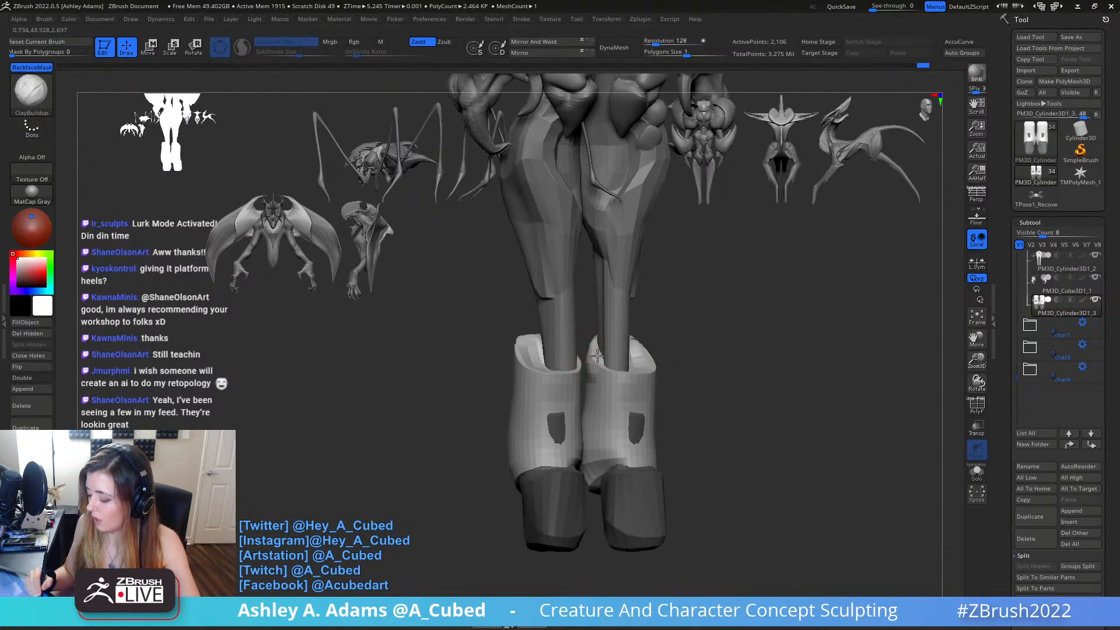
key(ctrl+z)
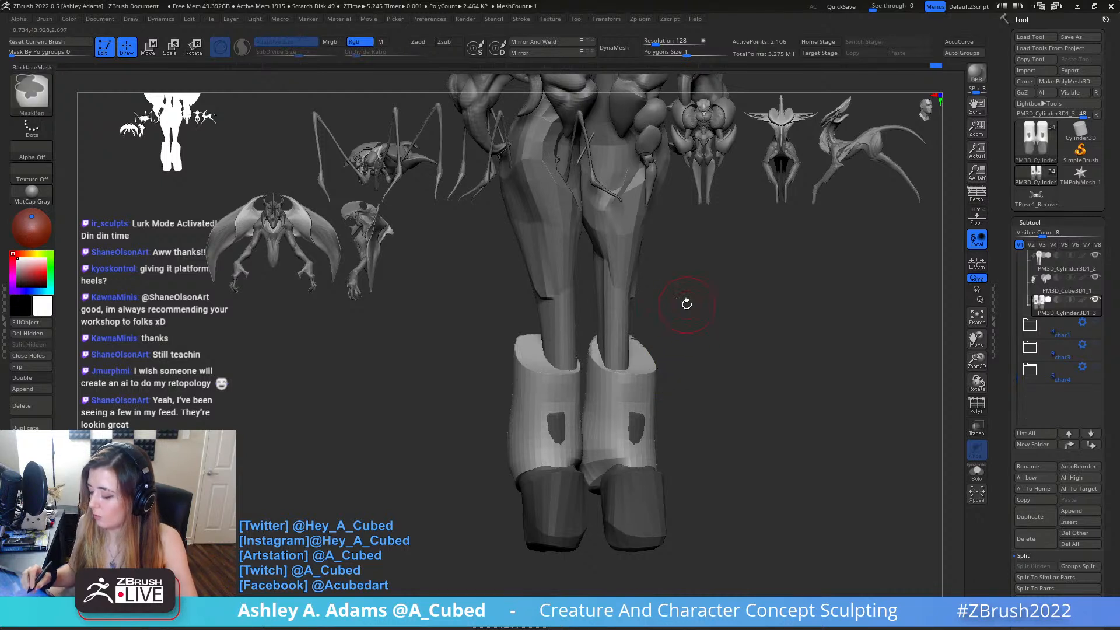
Clear the mask, build up the shins with ClayBuildup, and swell the lower-leg cylinders with Inflat.
ctrl+drag(723, 441, 758, 408)
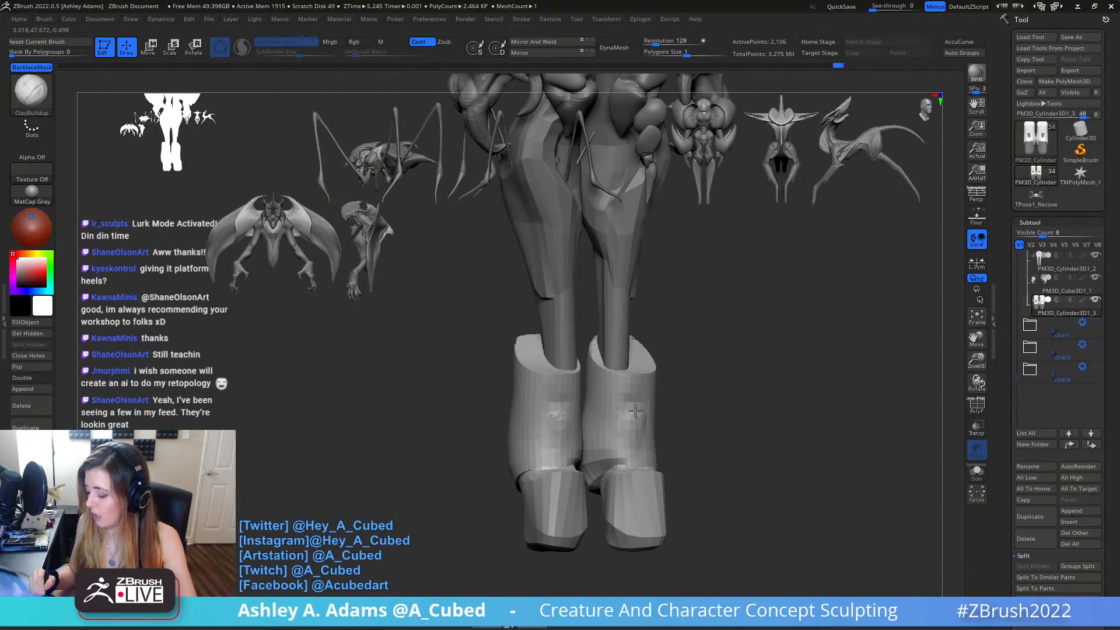
shift+drag(682, 392, 698, 369)
key(space)
key(space)
key(b)
key(i)
key(n)
key(space)
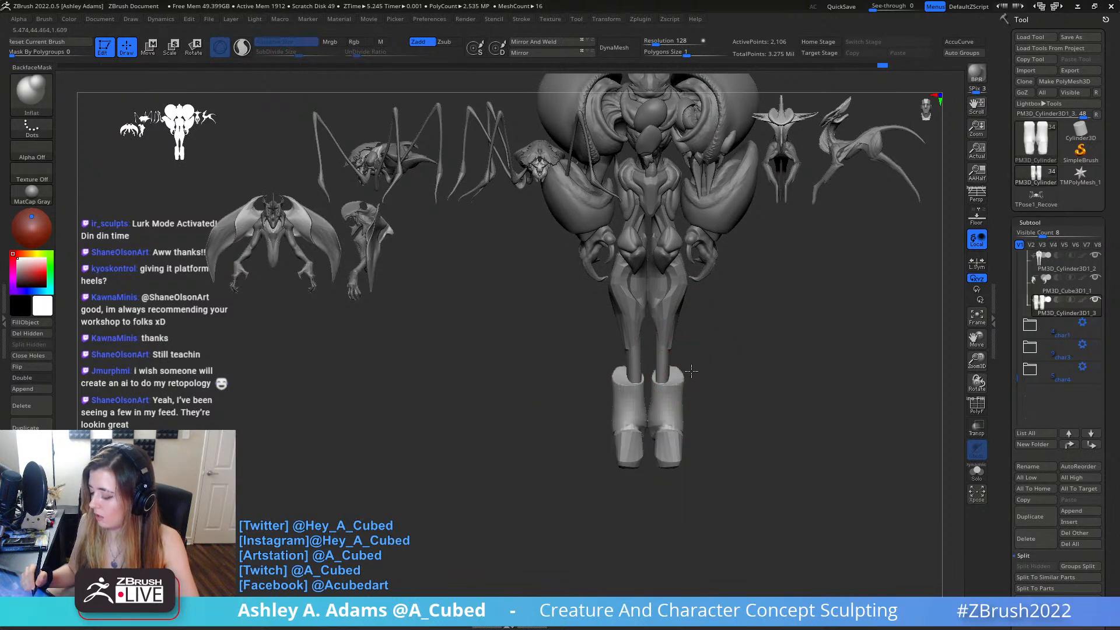
Flare the top rims of the lower-leg shells outward and extend them upward with SnakeHook.
key(b)
key(s)
key(h)
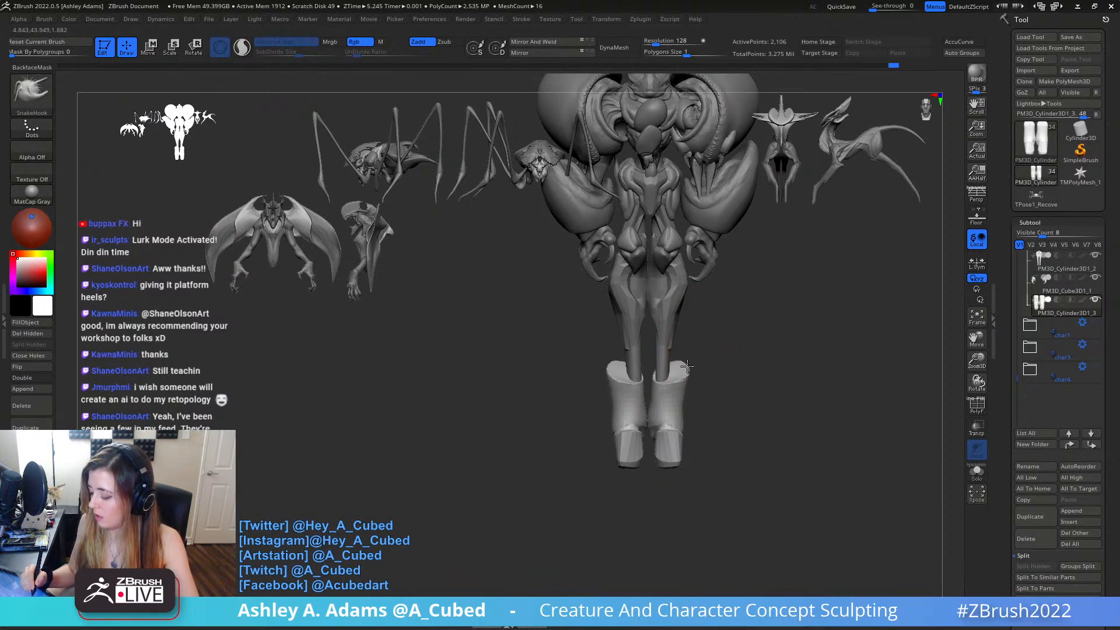
mouse_move(664, 373)
right_down()
mouse_move(688, 330)
mouse_move(683, 391)
right_up()
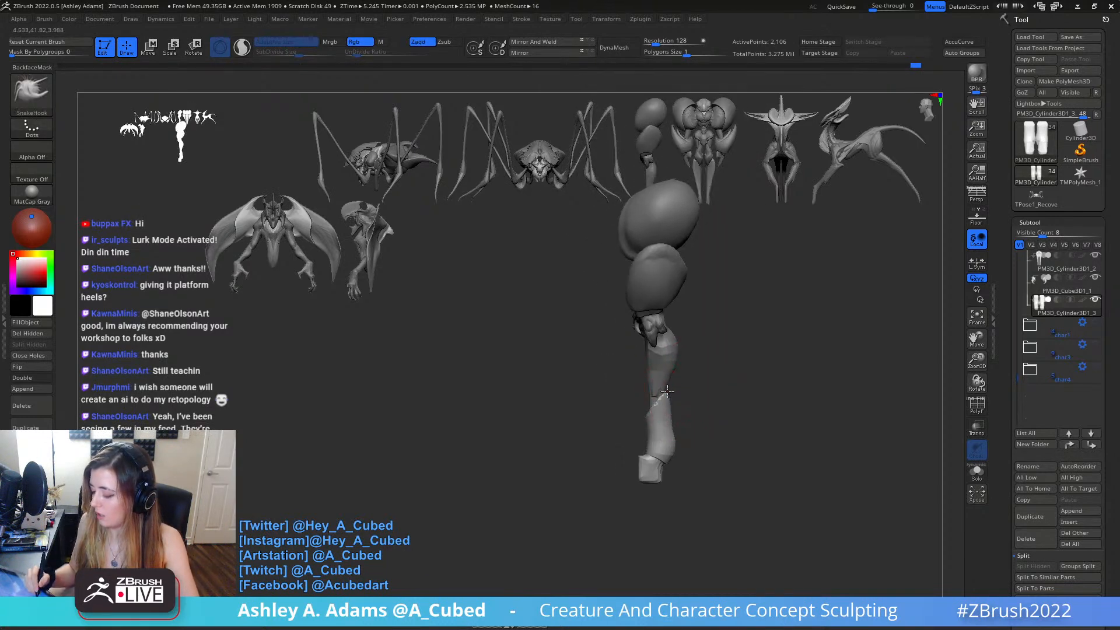
mouse_move(673, 424)
shift+right_down()
mouse_move(740, 403)
mouse_move(675, 385)
mouse_move(672, 418)
mouse_move(708, 412)
shift+right_up()
Rework the shell surfaces with ClayBuildup and pull their tops into tapered points with SnakeHook.
key(b)
key(c)
key(b)
key(b)
key(s)
key(h)
key(space)
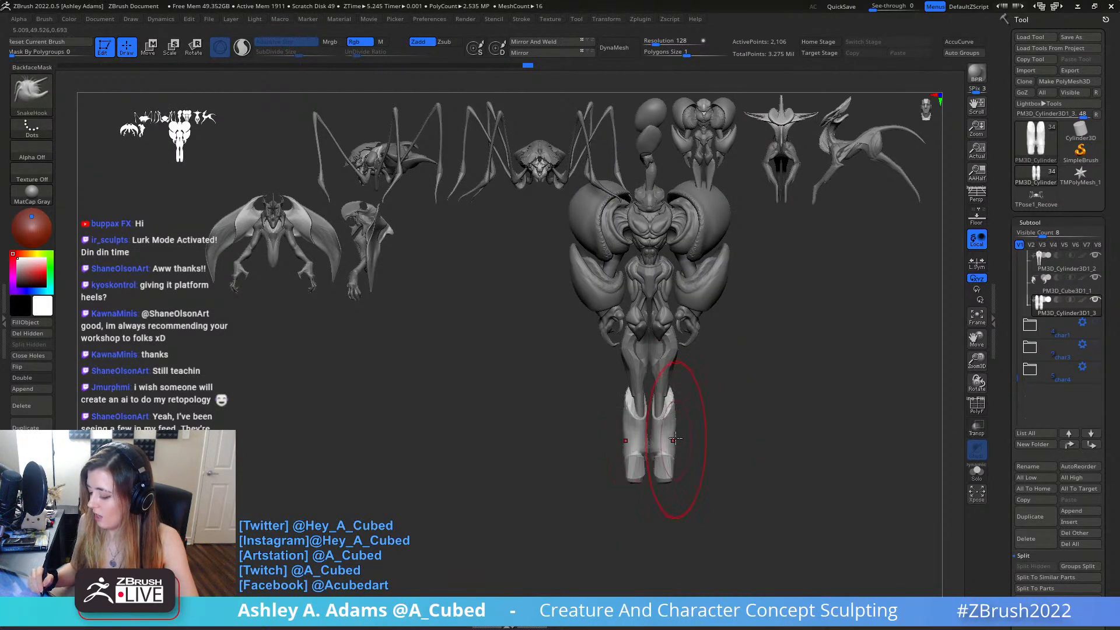
key(space)
In side profile, lengthen the feet forward and push the backs of the lower legs outward using a smaller SnakeHook brush.
mouse_move(667, 434)
right_down()
mouse_move(666, 420)
mouse_move(700, 415)
right_up()
key(space)
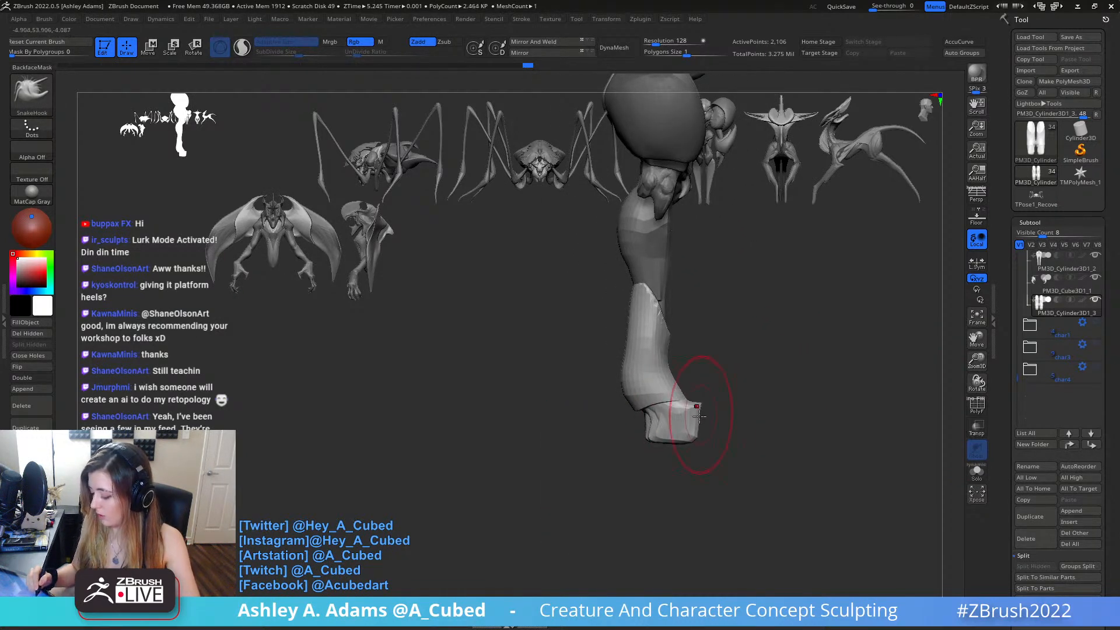
key(bracketleft)
key(bracketleft)
key(bracketleft)
key(space)
key(space)
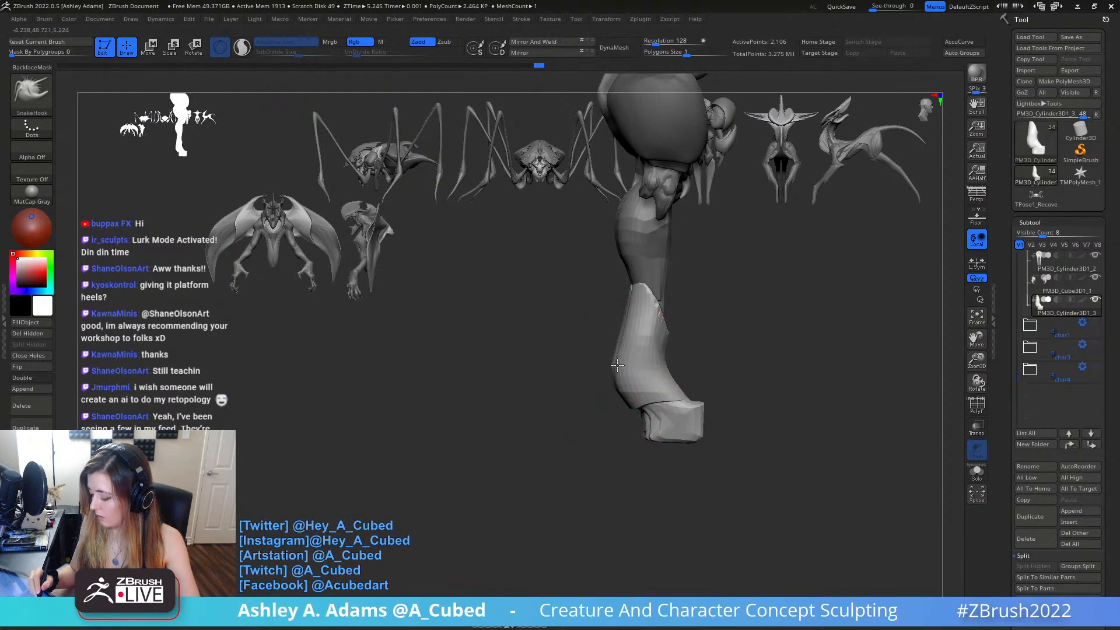
Smooth the join between the lower legs and feet and refine their profile from both sides.
mouse_move(663, 350)
right_down()
mouse_move(663, 280)
mouse_move(680, 320)
mouse_move(759, 354)
right_up()
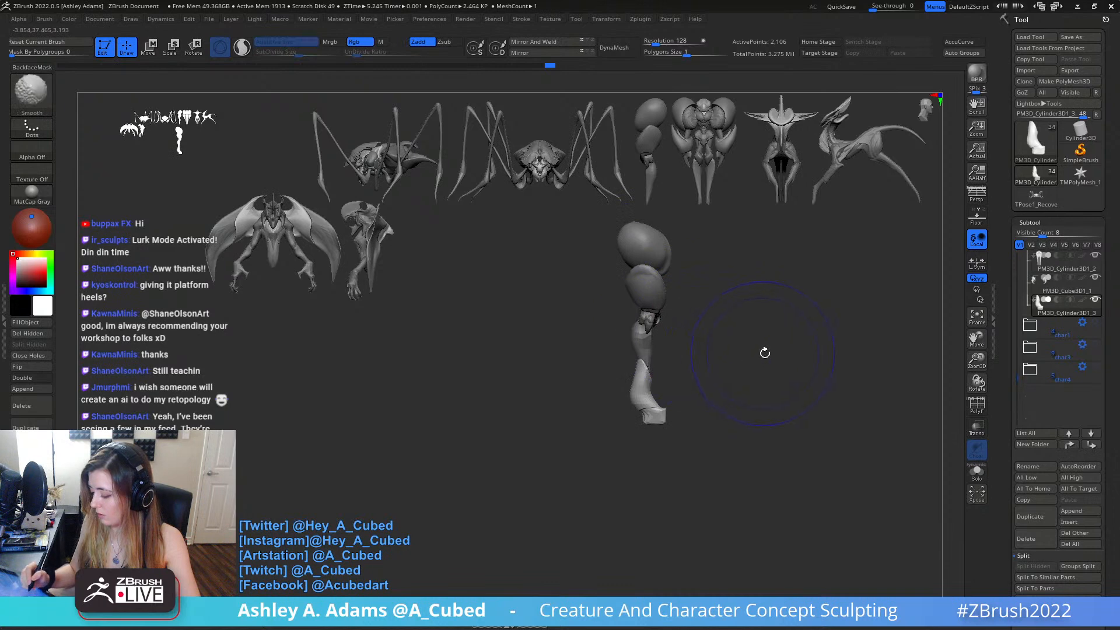
key(space)
key(space)
drag(645, 393, 655, 385)
mouse_move(780, 365)
right_down()
mouse_move(673, 361)
mouse_move(670, 376)
right_up()
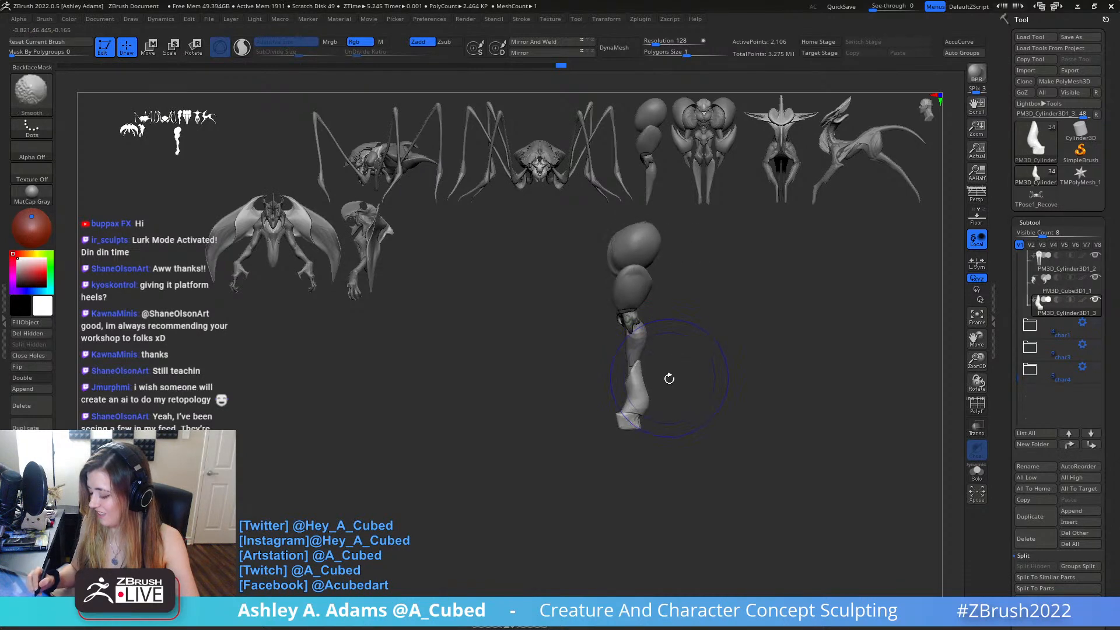
key(space)
drag(669, 377, 665, 370)
ctrl+right_drag(665, 371, 641, 461)
shift+drag(604, 431, 603, 450)
mouse_move(603, 450)
right_down()
mouse_move(664, 427)
mouse_move(653, 391)
right_up()
key(space)
mouse_move(639, 415)
mouse_down()
mouse_move(645, 399)
mouse_move(636, 400)
mouse_up()
alt+right_drag(662, 373, 645, 449)
Swell the feet and ankles with Inflat and widen their front silhouette with SnakeHook.
key(space)
key(b)
key(i)
key(n)
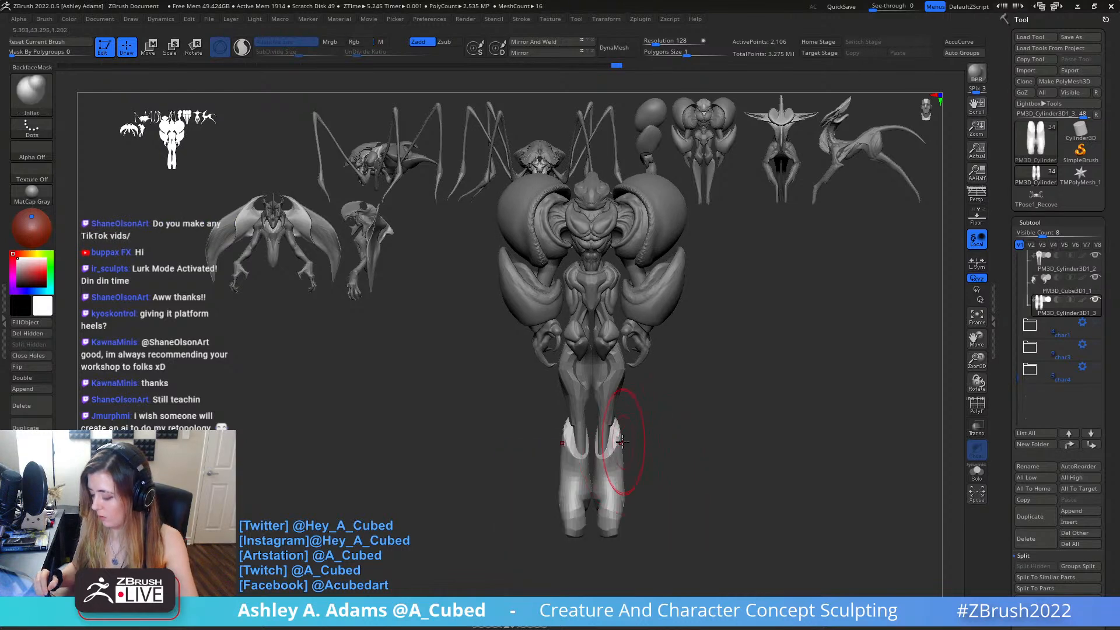
mouse_move(623, 484)
mouse_down()
mouse_move(633, 500)
mouse_move(600, 486)
mouse_move(600, 504)
mouse_move(626, 528)
mouse_move(587, 530)
mouse_up()
key(b)
key(s)
key(h)
key(space)
Build up the front rims of the lower-leg shells with ClayBuildup and adjust their outline with SnakeHook.
key(b)
key(c)
key(b)
drag(571, 450, 583, 463)
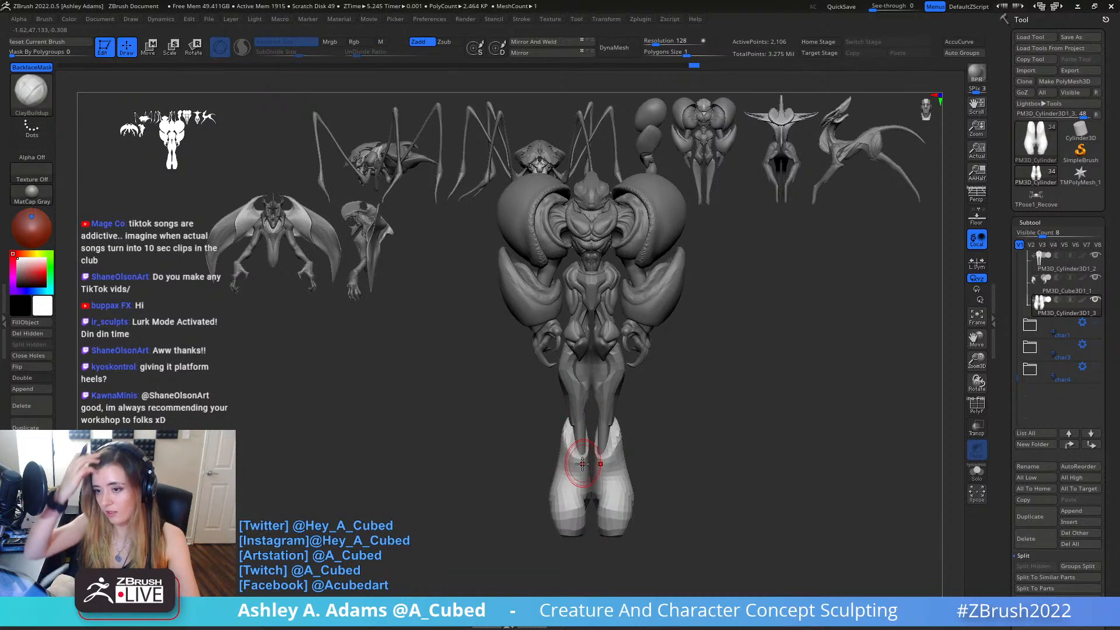
key(space)
mouse_move(620, 429)
mouse_down()
mouse_move(635, 400)
mouse_move(683, 442)
mouse_move(682, 432)
mouse_up()
key(b)
key(s)
key(h)
key(space)
Add volume to the shins and upper feet with ClayBuildup, working from the front and three-quarter views.
key(b)
key(c)
key(b)
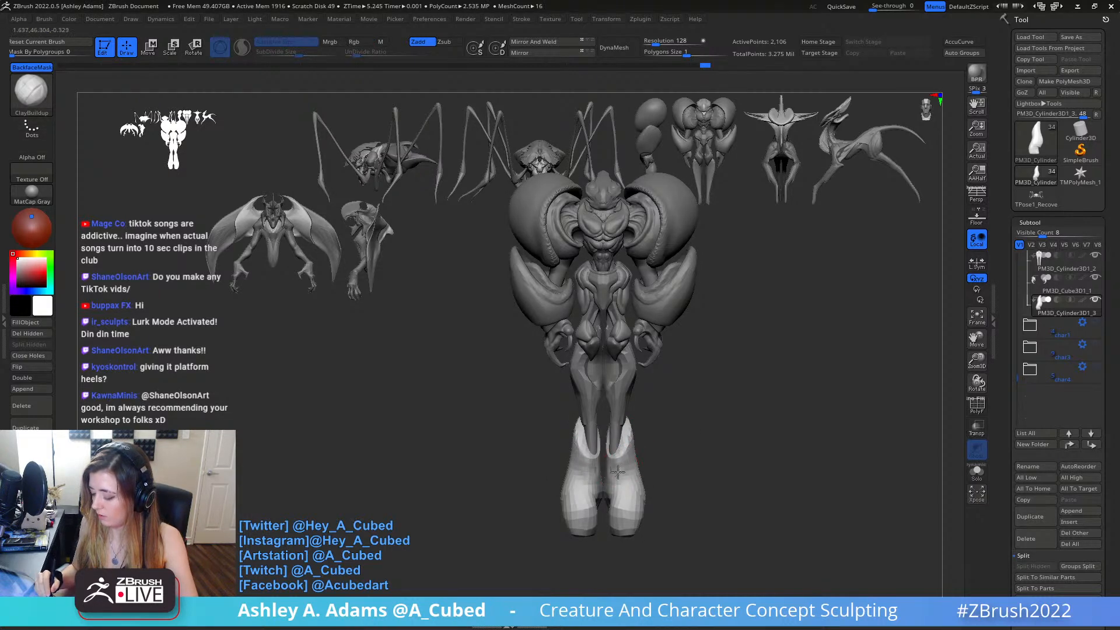
drag(584, 470, 584, 479)
drag(646, 452, 671, 450)
drag(603, 470, 607, 507)
mouse_move(671, 458)
mouse_down()
mouse_move(642, 452)
mouse_move(670, 452)
mouse_up()
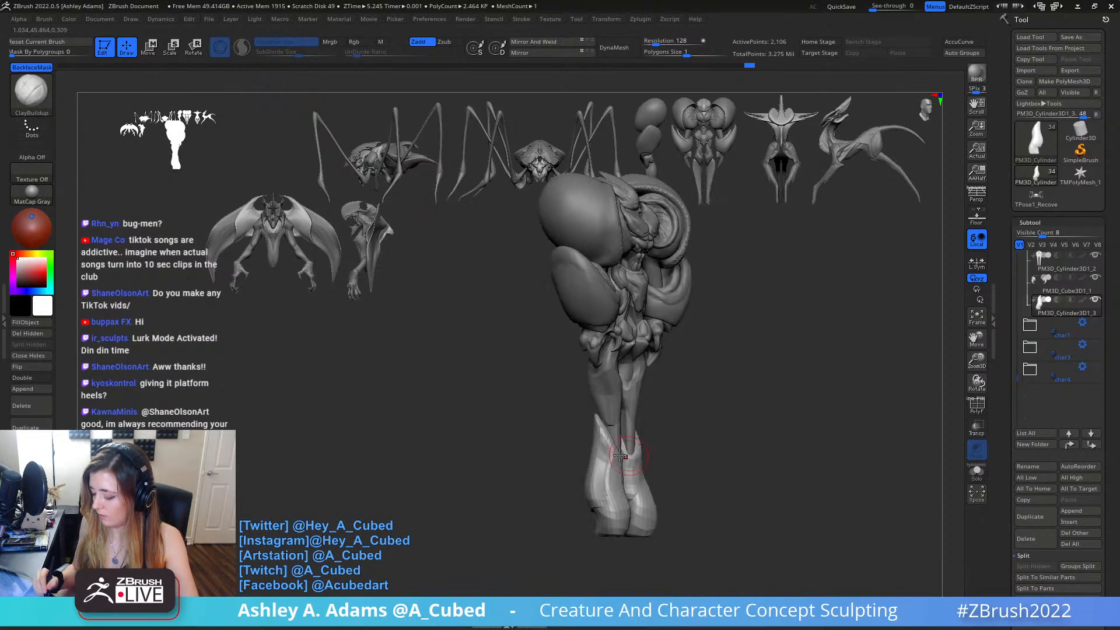
mouse_move(601, 495)
mouse_down()
mouse_move(659, 469)
mouse_move(686, 471)
mouse_move(640, 473)
mouse_up()
Refine the heel, foot and lower-leg silhouette from the side and front with SnakeHook.
key(b)
key(s)
key(h)
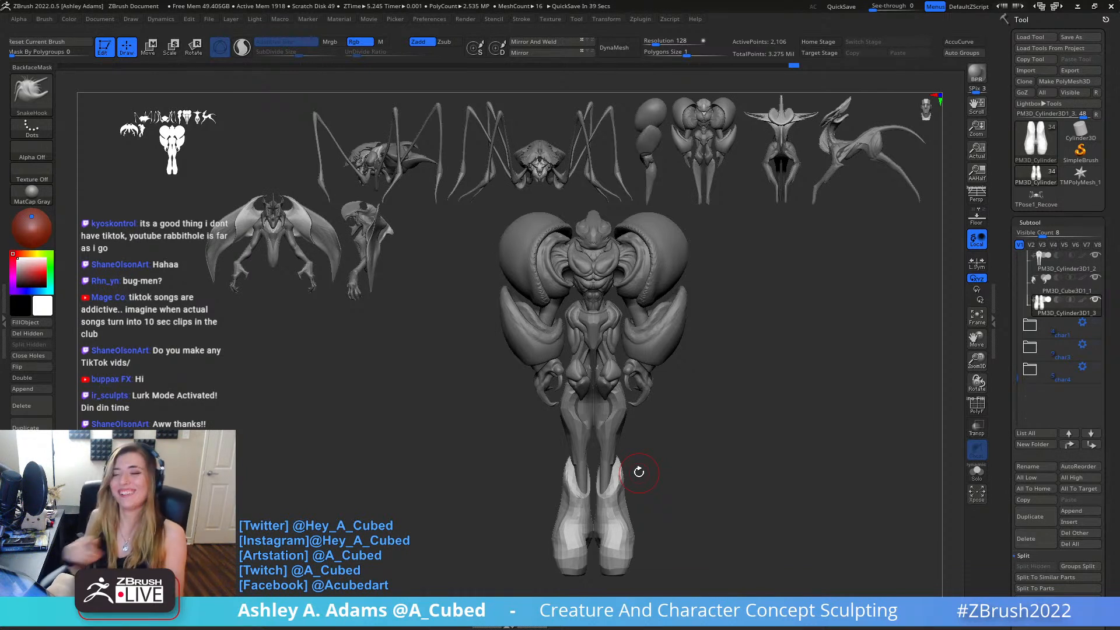
drag(810, 367, 639, 408)
key(space)
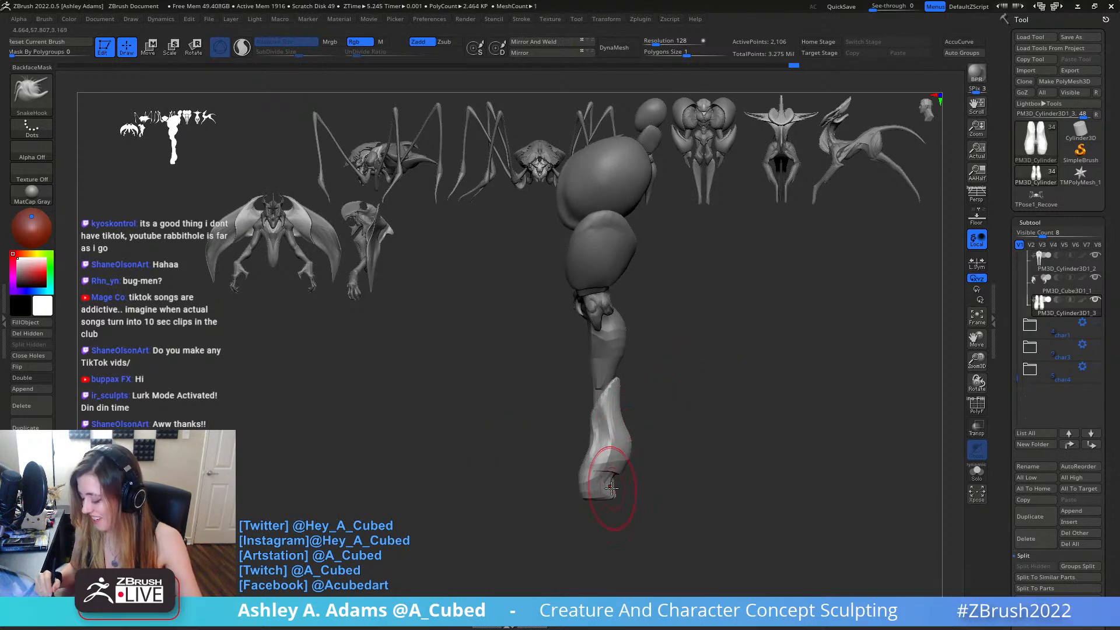
key(space)
drag(680, 339, 662, 406)
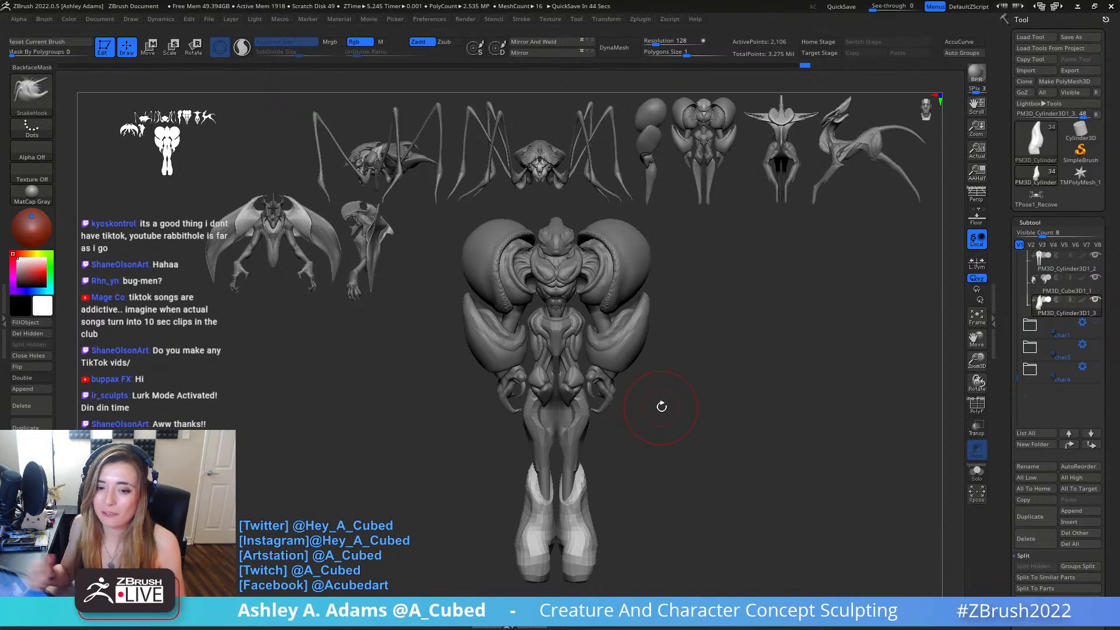
mouse_move(662, 407)
mouse_down()
mouse_move(665, 350)
mouse_move(708, 350)
mouse_move(642, 371)
mouse_move(641, 408)
mouse_move(636, 390)
mouse_move(621, 390)
mouse_move(703, 385)
mouse_move(679, 358)
mouse_move(725, 368)
mouse_up()
alt+click(569, 357)
right_click(620, 389)
right_click(611, 392)
right_click(641, 405)
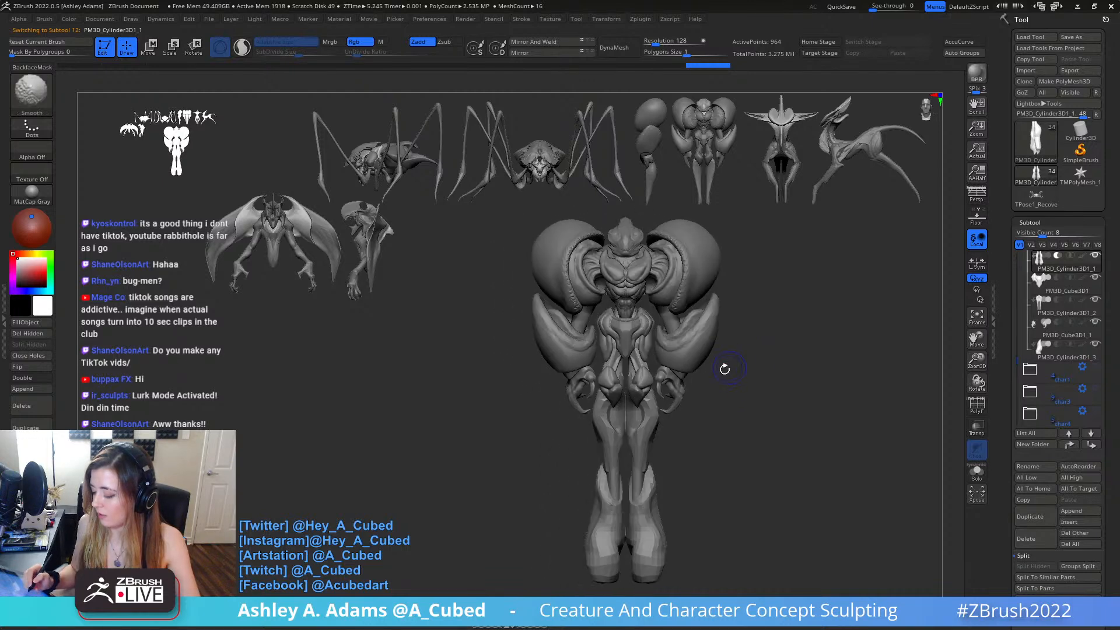
Select the head and torso subtool and scale it uniformly with the gizmo.
alt+click(627, 241)
mouse_move(626, 244)
alt+right_down()
mouse_move(594, 283)
mouse_move(597, 344)
mouse_move(610, 347)
mouse_move(596, 365)
alt+right_up()
right_click(575, 382)
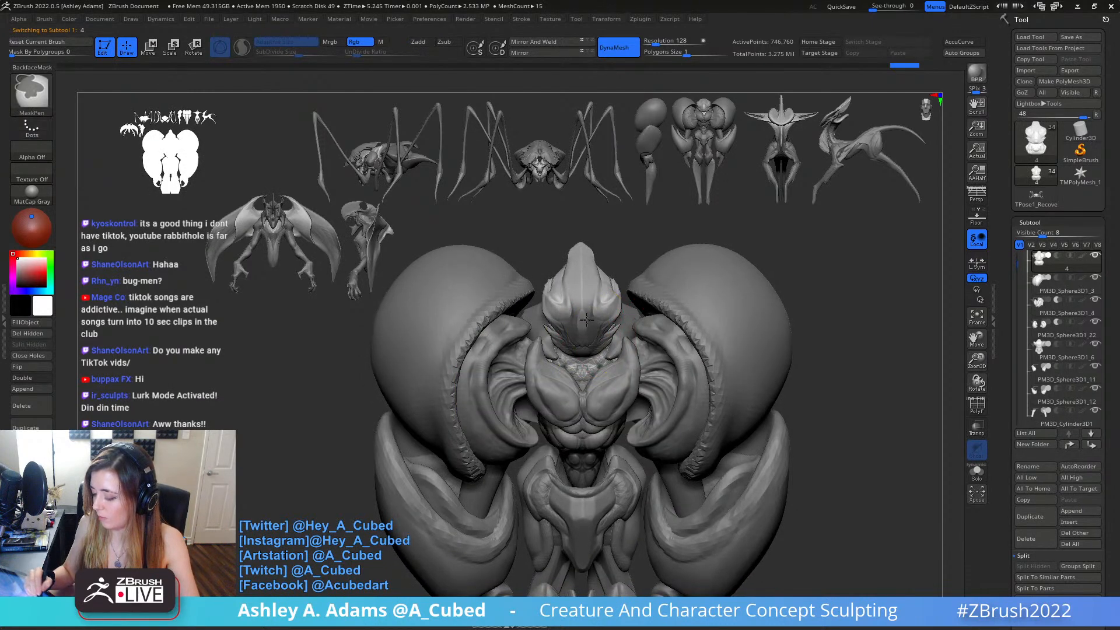
key(w)
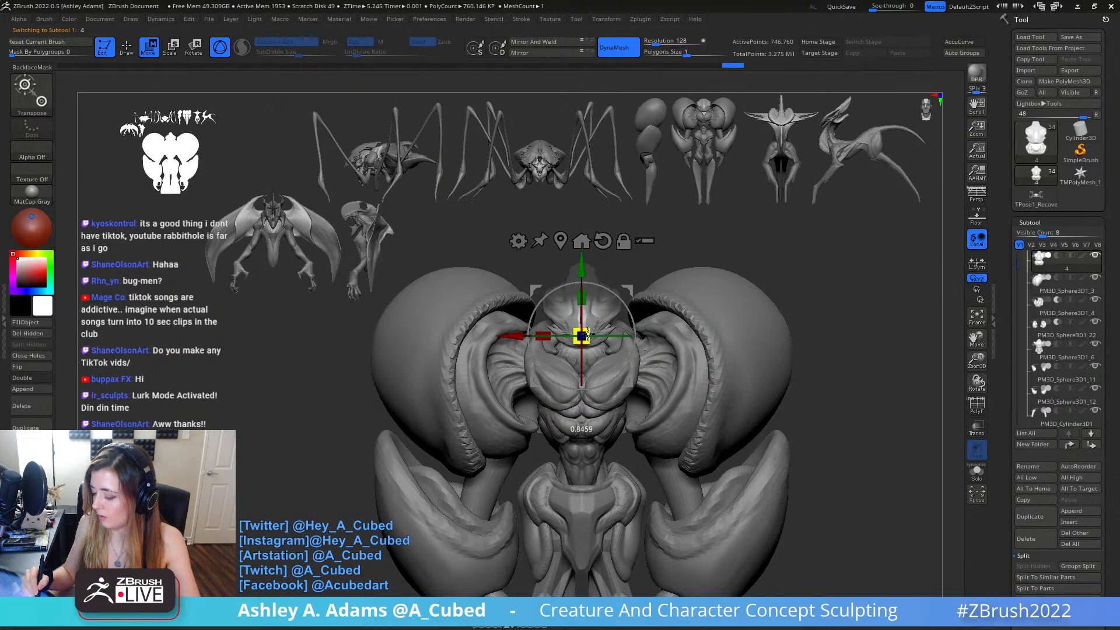
drag(588, 334, 587, 336)
key(q)
mouse_move(588, 356)
ctrl+right_down()
mouse_move(601, 280)
mouse_move(653, 300)
mouse_move(563, 300)
mouse_move(619, 408)
ctrl+right_up()
Shift the head and torso piece along its front-to-back axis with the gizmo.
key(w)
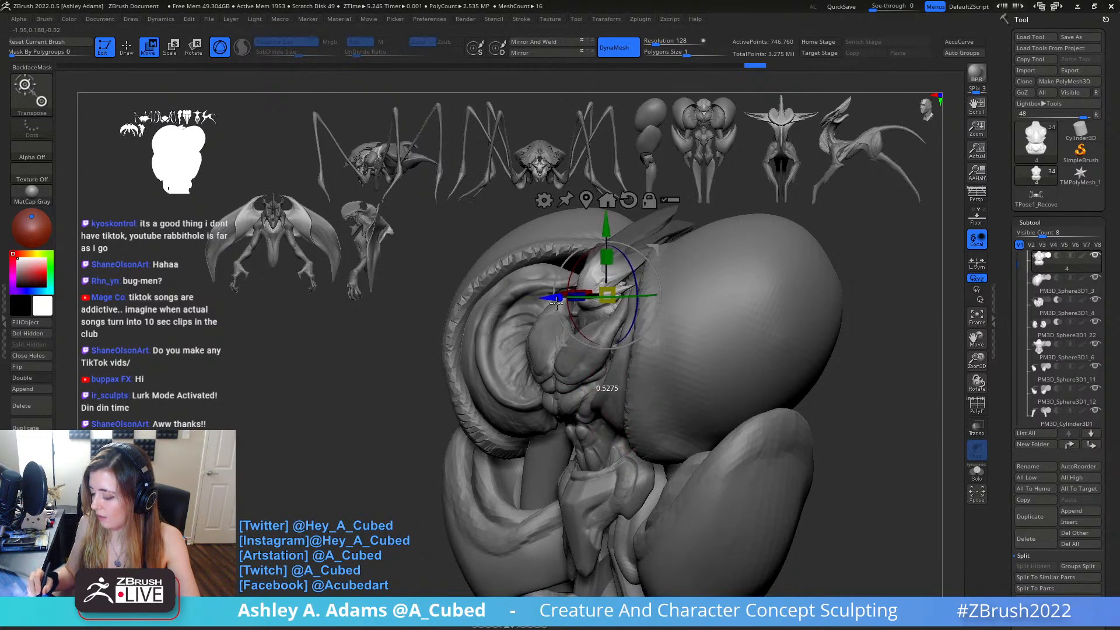
key(q)
key(w)
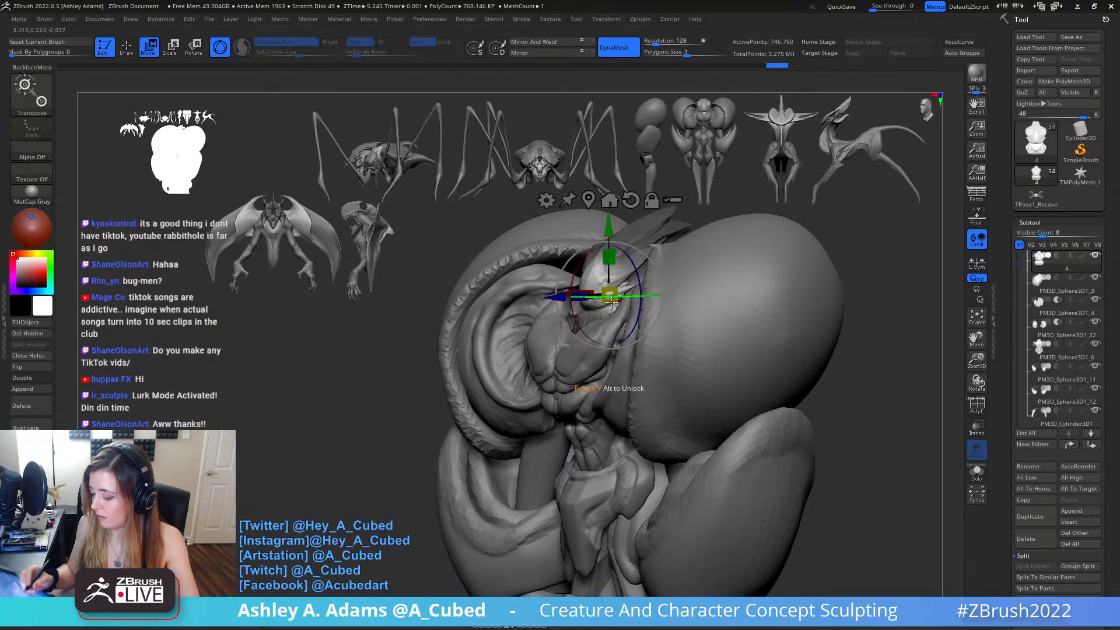
drag(567, 299, 569, 298)
key(q)
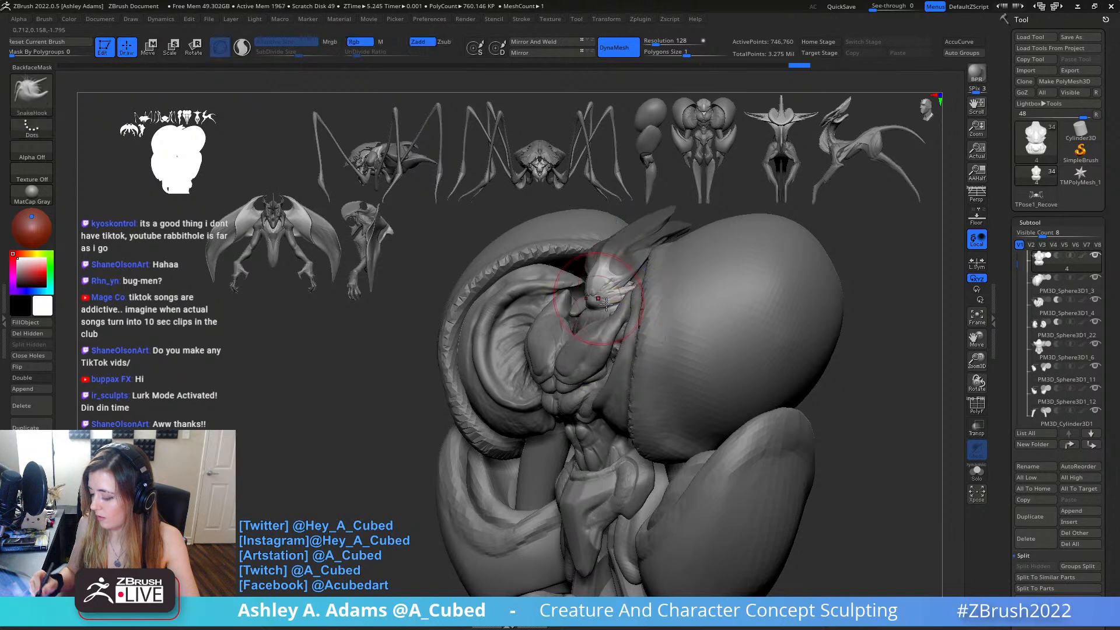
Reshape the sides of the head and face with SnakeHook from side and front views.
right_drag(625, 350, 709, 361)
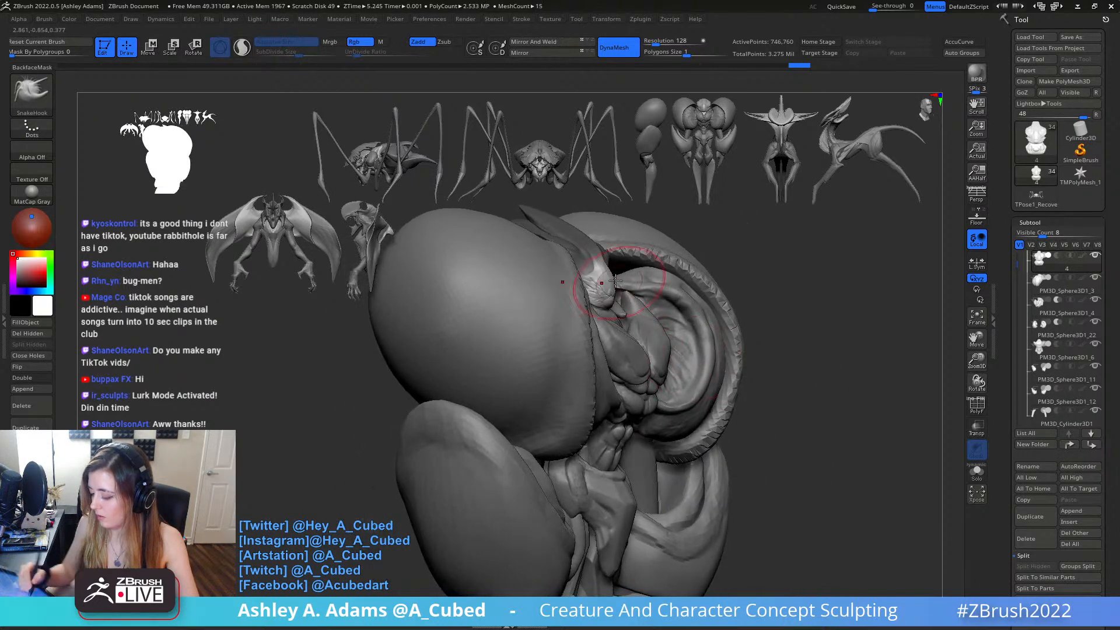
mouse_move(584, 257)
right_down()
mouse_move(589, 245)
mouse_move(581, 280)
right_up()
key(space)
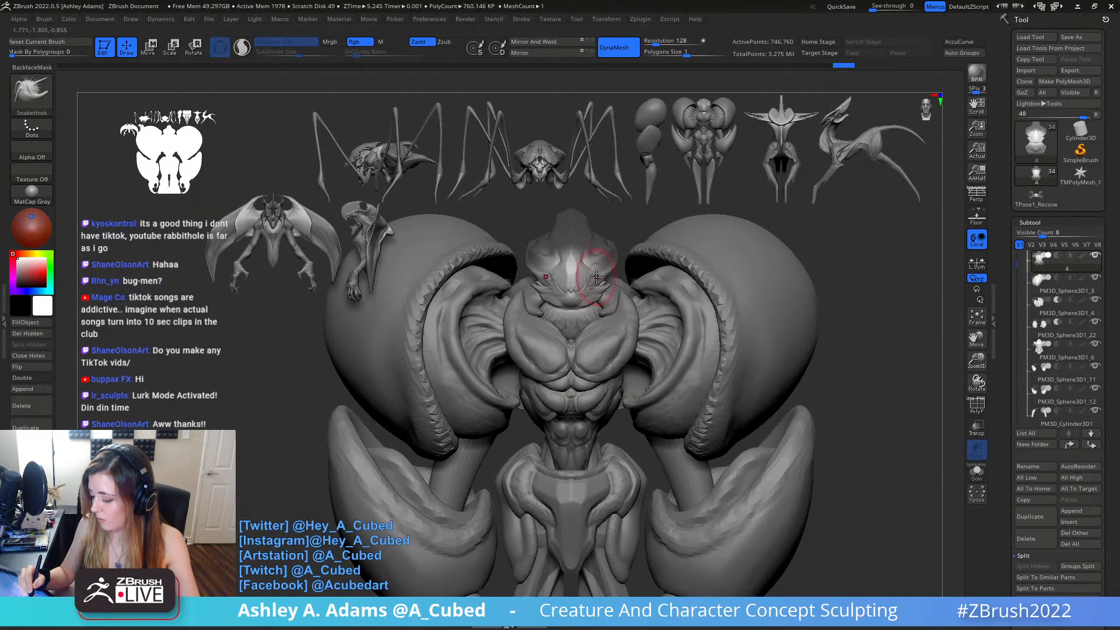
right_drag(607, 218, 593, 280)
Build up the throat and collar area below the head with ClayBuildup and smooth the new forms.
key(1)
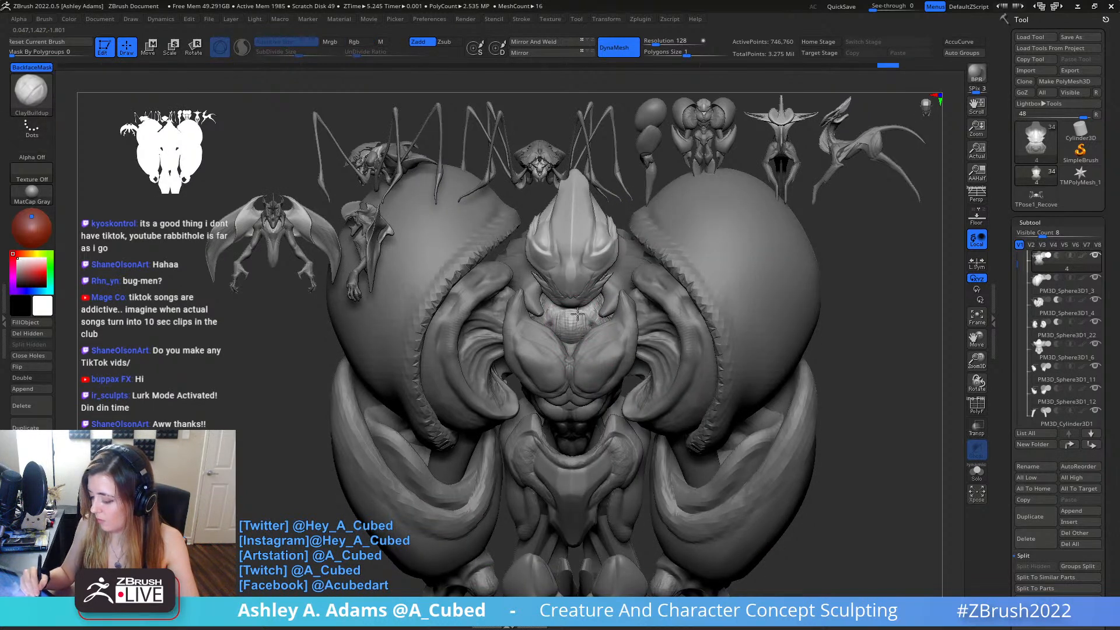
drag(579, 319, 592, 322)
key(space)
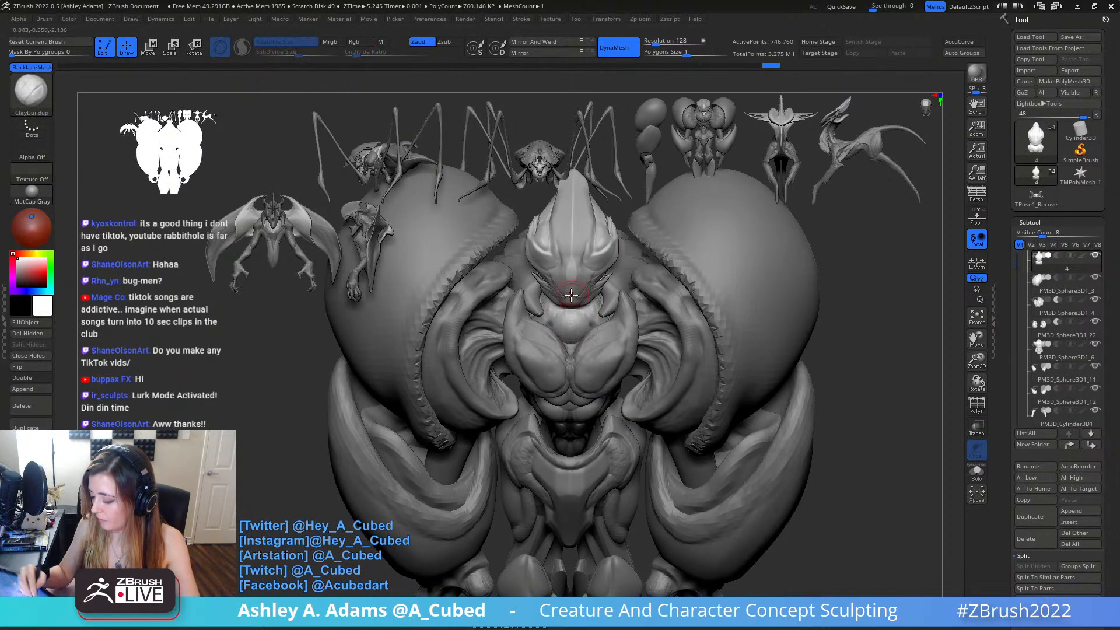
drag(591, 327, 580, 336)
right_drag(583, 337, 596, 322)
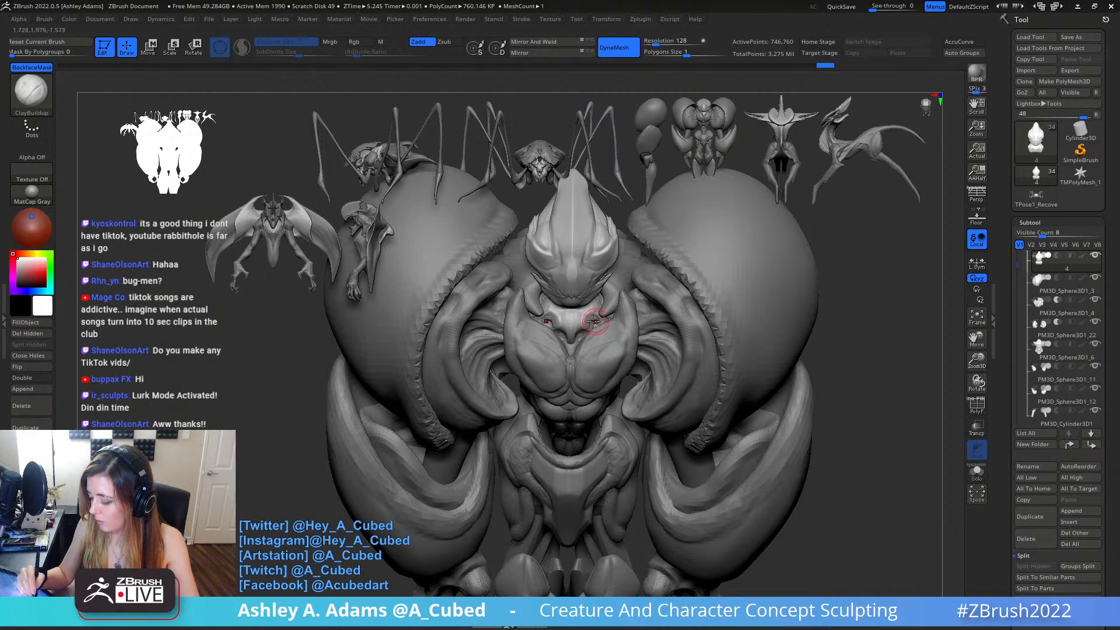
right_drag(594, 323, 598, 307)
shift+drag(597, 310, 589, 318)
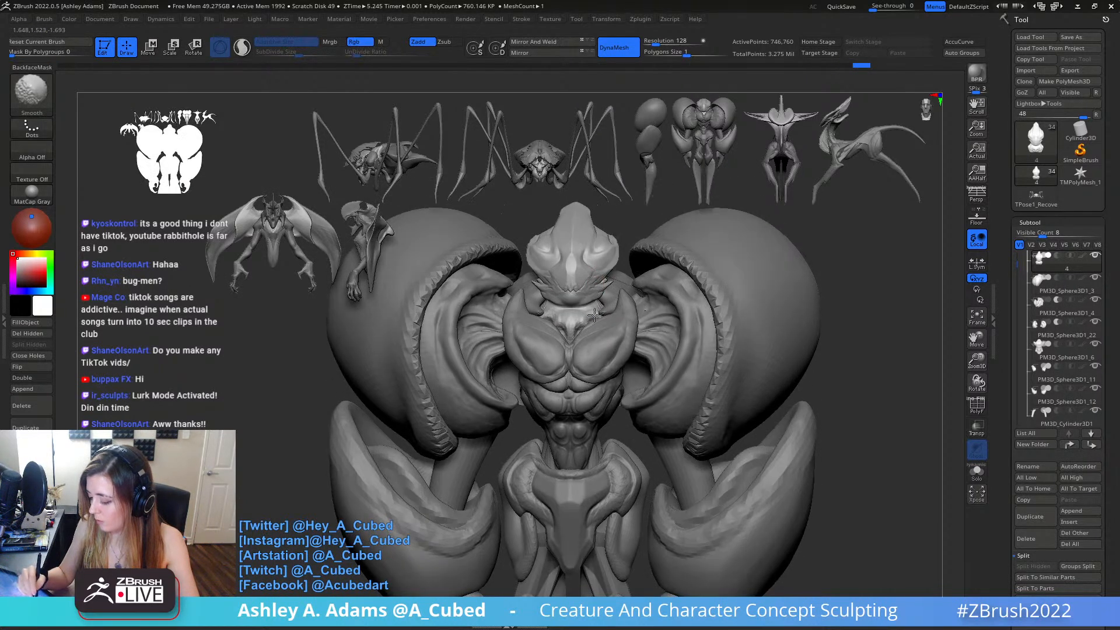
Carve creases between the chin, throat and collar forms with DamStandard.
right_drag(586, 310, 583, 324)
key(b)
key(d)
key(s)
drag(571, 305, 605, 311)
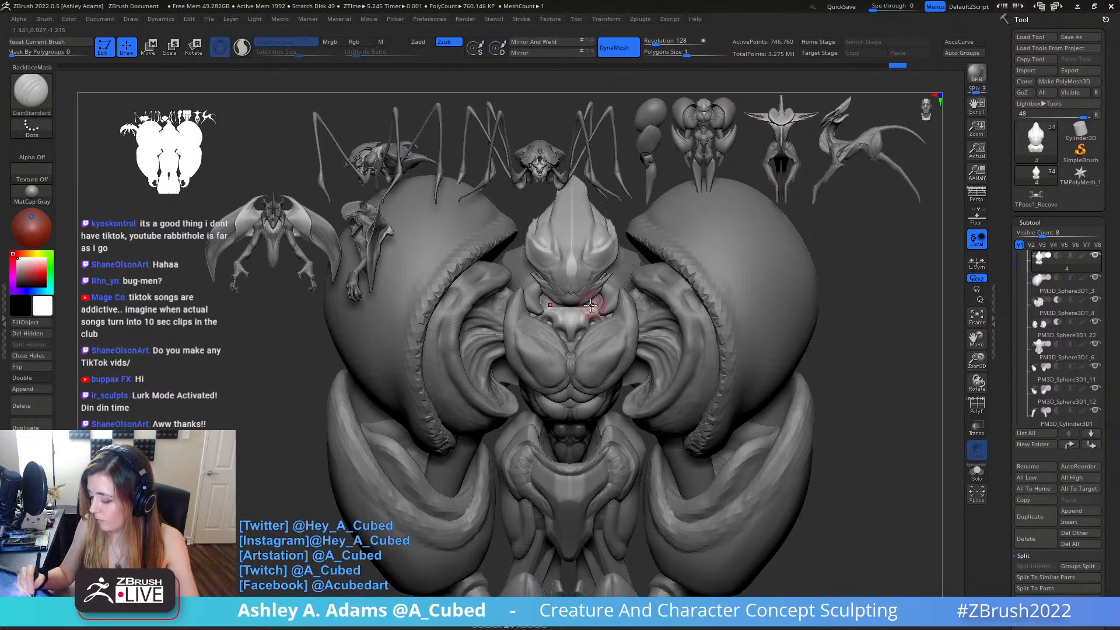
right_drag(598, 301, 591, 298)
drag(591, 297, 591, 298)
right_drag(588, 296, 577, 307)
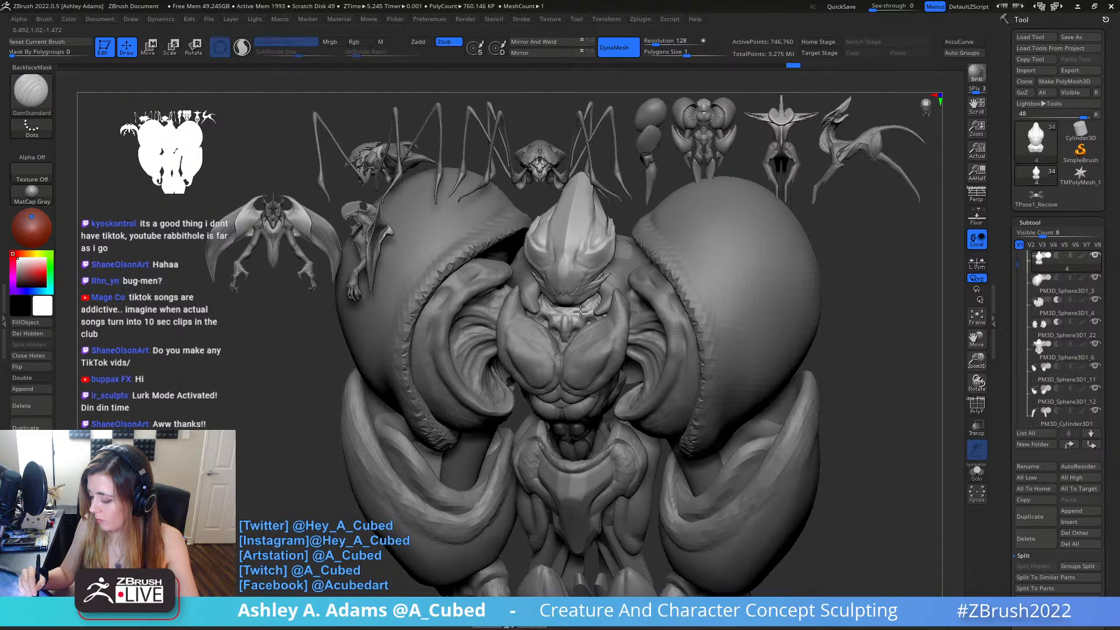
right_drag(599, 318, 626, 298)
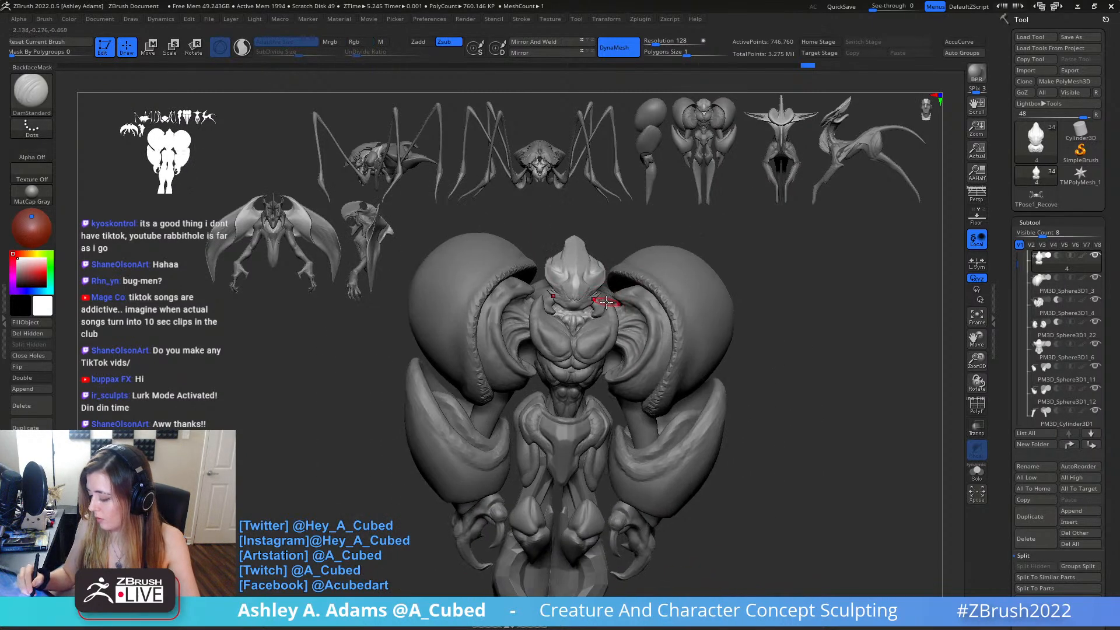
Reshape the collar and upper chest forms below the chin with SnakeHook, adjusting the brush size between strokes.
drag(636, 290, 576, 348)
key(b)
key(s)
key(h)
key(space)
key(space)
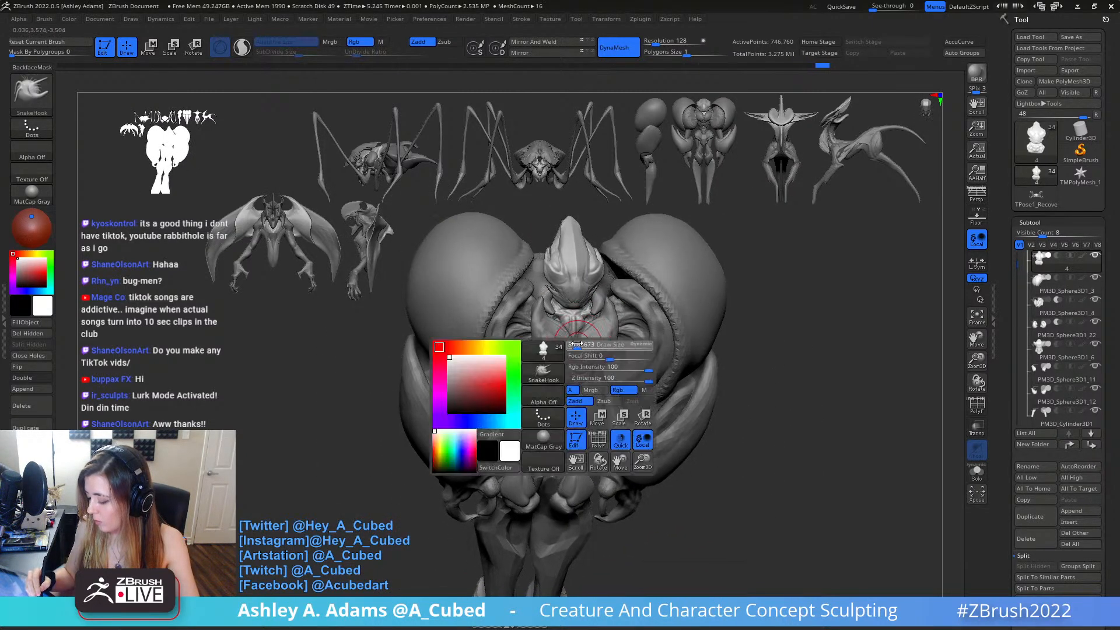
key(space)
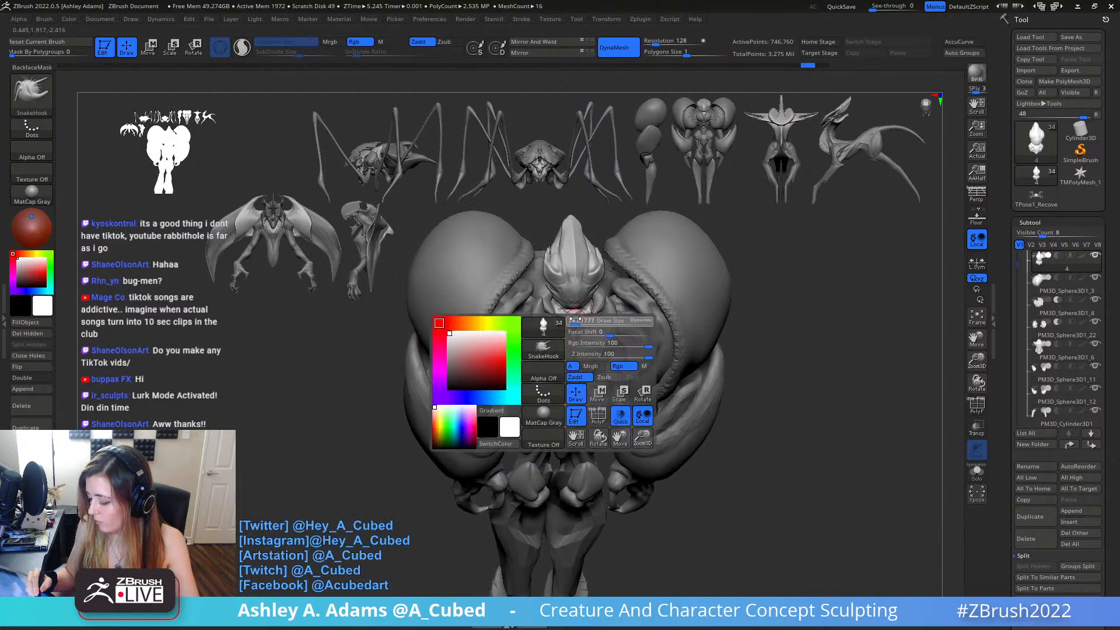
key(space)
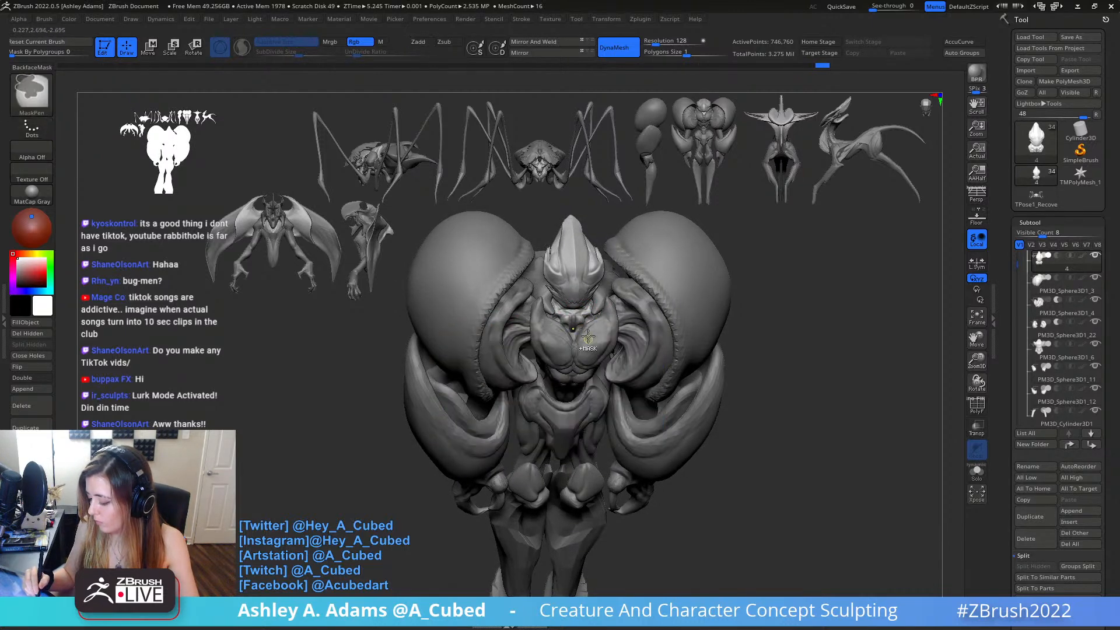
key(space)
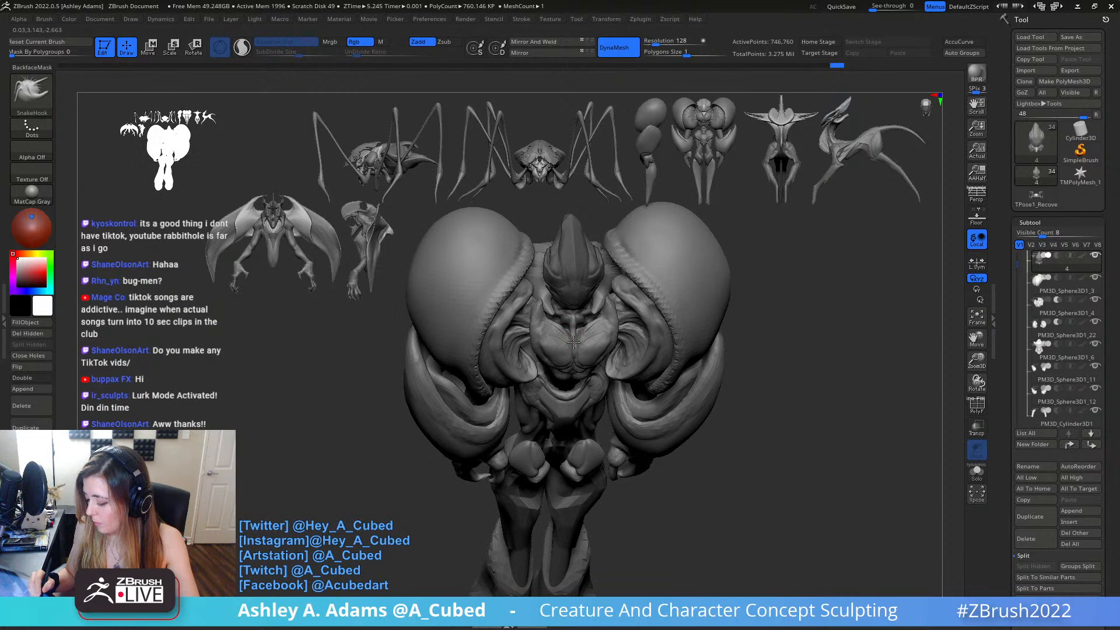
right_drag(575, 332, 574, 329)
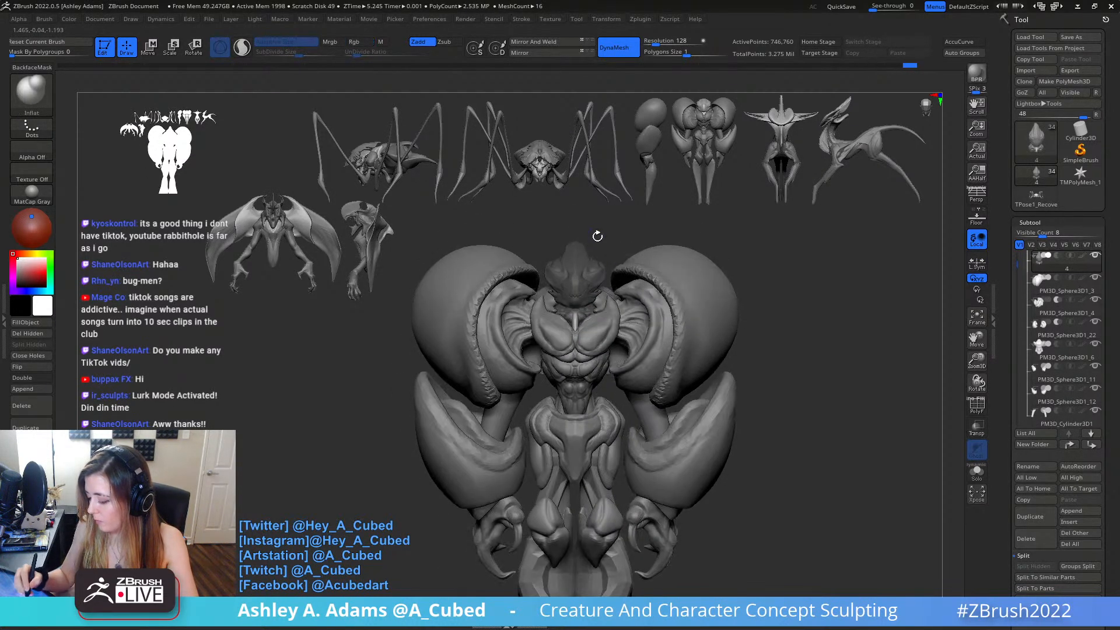
right_drag(655, 383, 657, 282)
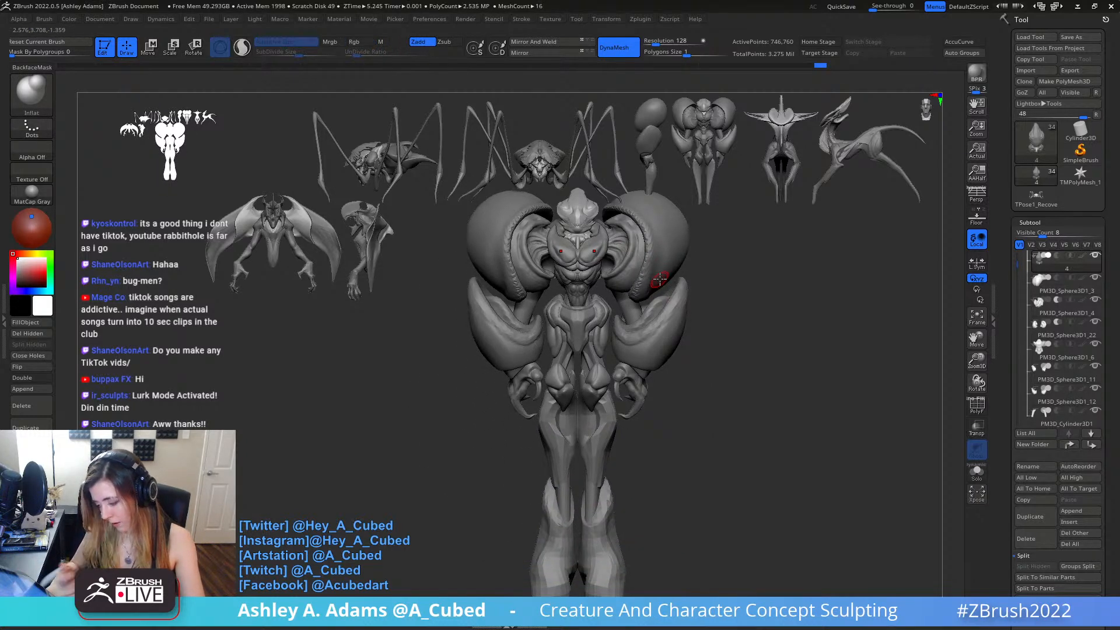
key(space)
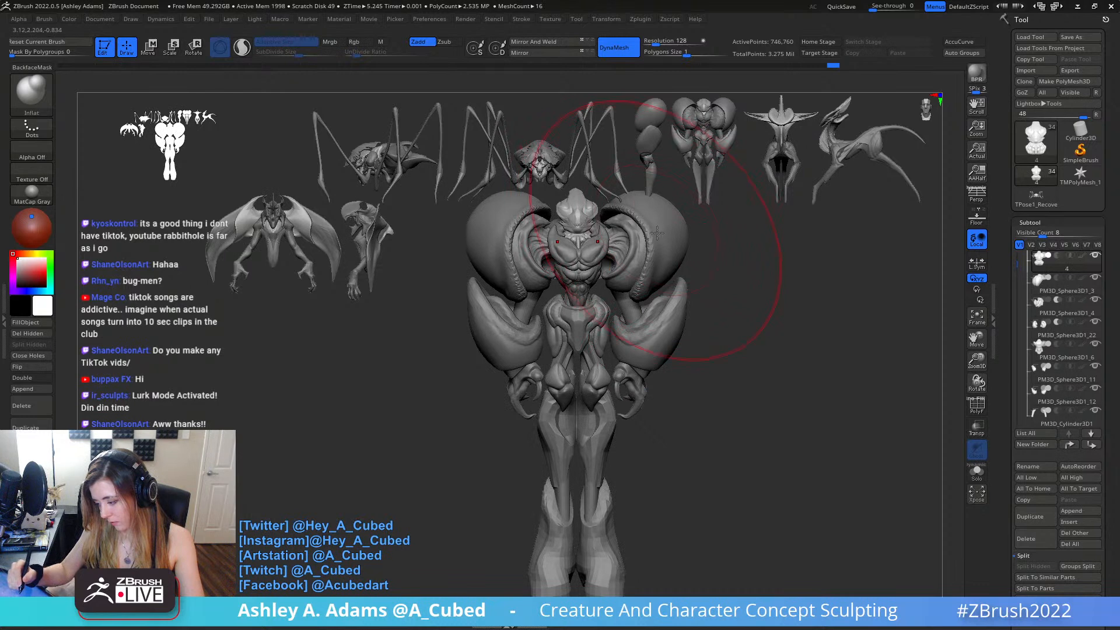
Reshape the outer silhouette of the large shoulder shells with SnakeHook and undo the last two changes.
right_drag(655, 229, 639, 313)
alt+click(638, 313)
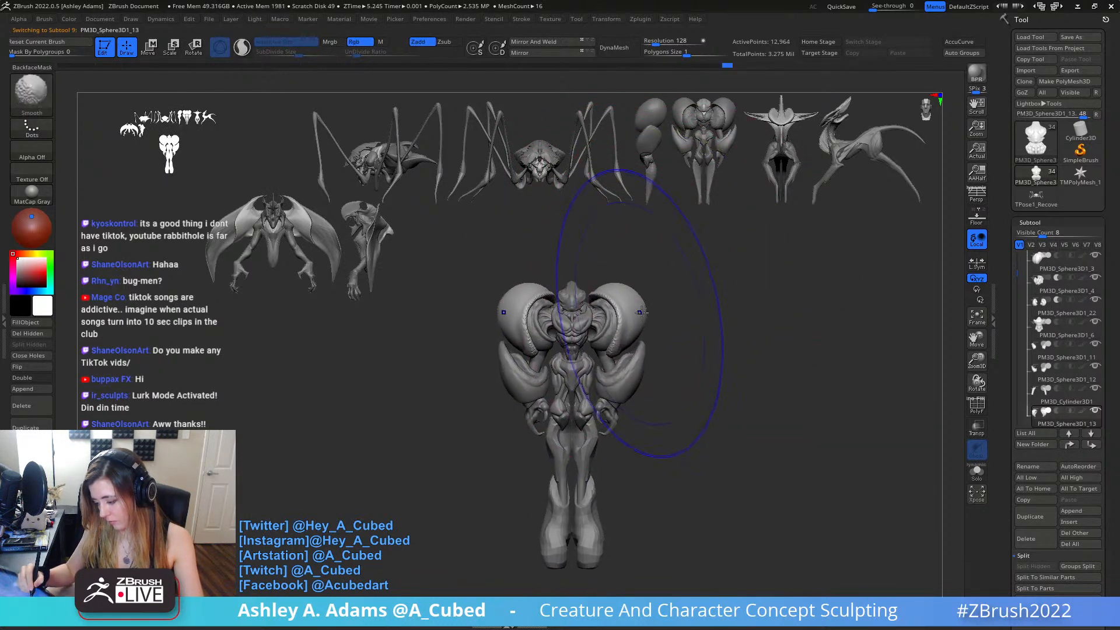
drag(639, 314, 610, 283)
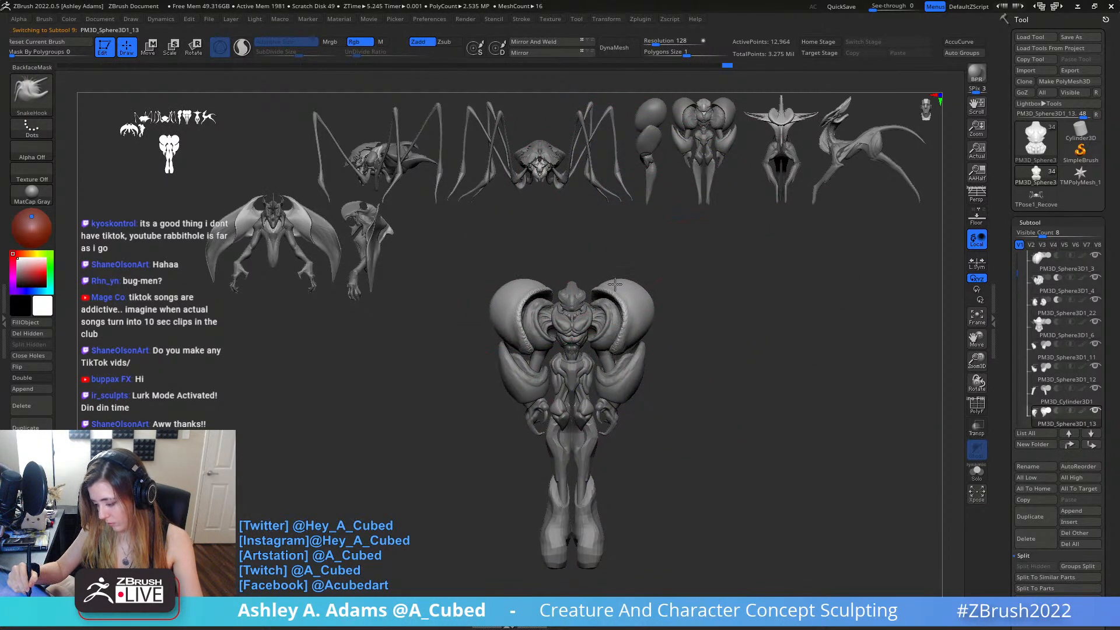
key(space)
ctrl+right_drag(609, 327, 605, 307)
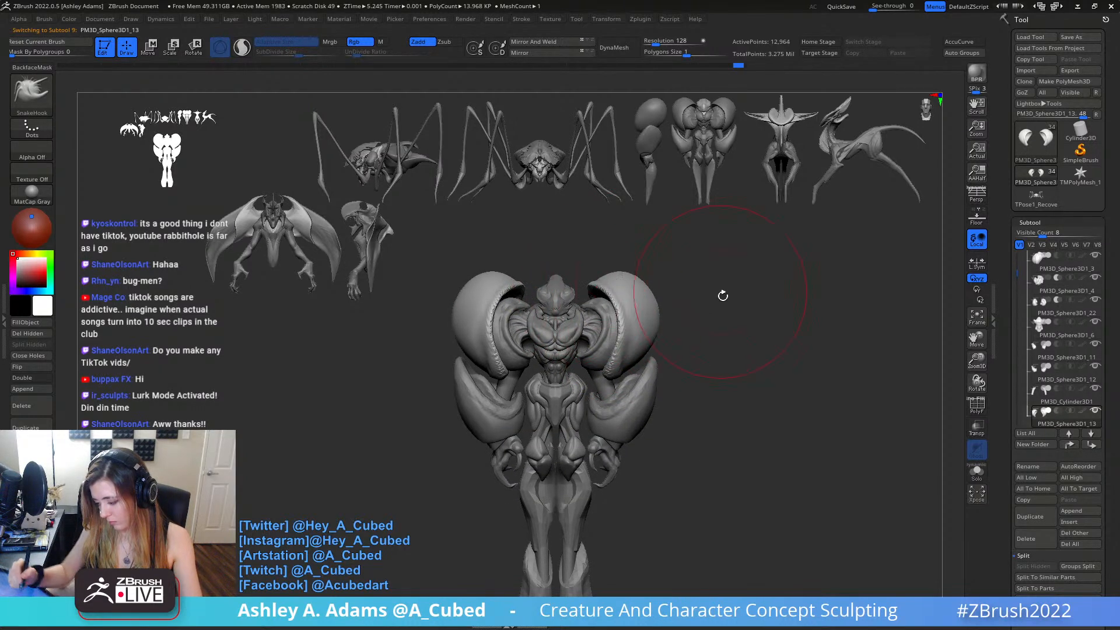
alt+click(660, 320)
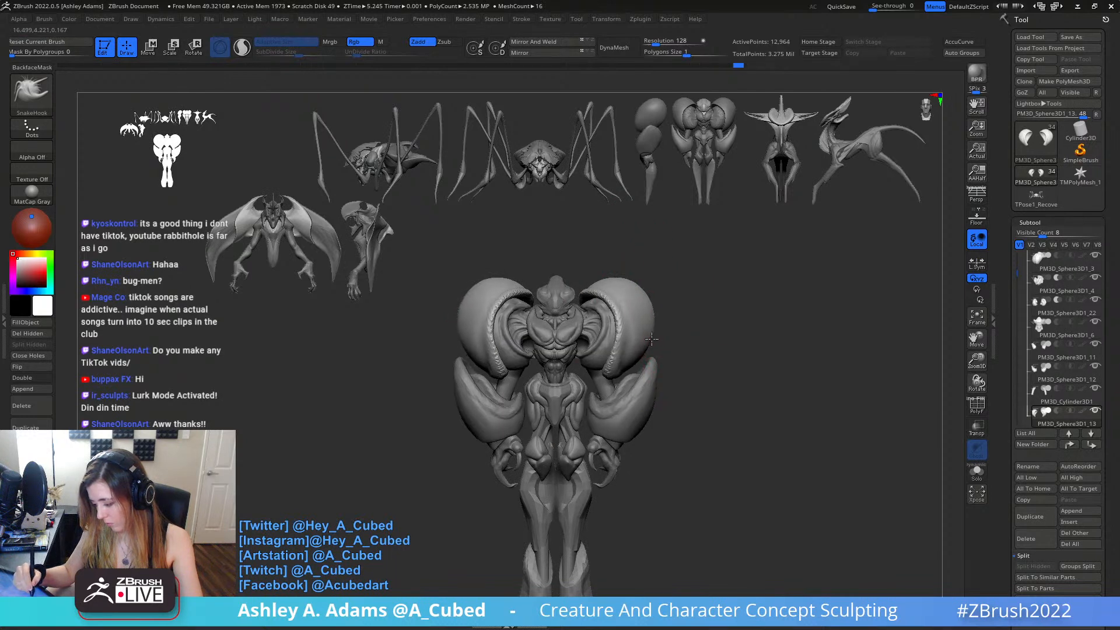
drag(642, 286, 648, 284)
key(ctrl+z)
key(ctrl+z)
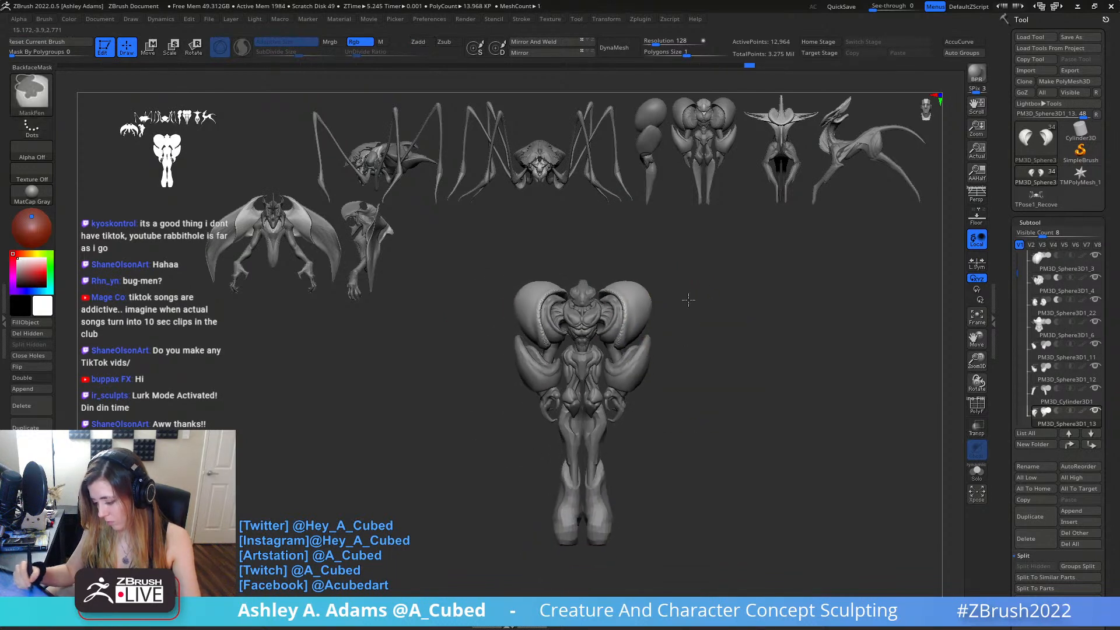
Hollow out a round socket in the back of each shoulder shell with ClayBuildup and smooth its surface.
mouse_move(773, 304)
mouse_down()
mouse_move(658, 300)
mouse_move(758, 315)
mouse_move(766, 398)
mouse_move(731, 367)
mouse_move(755, 322)
mouse_move(707, 333)
mouse_move(702, 313)
mouse_up()
key(b)
key(i)
key(n)
key(b)
key(c)
key(b)
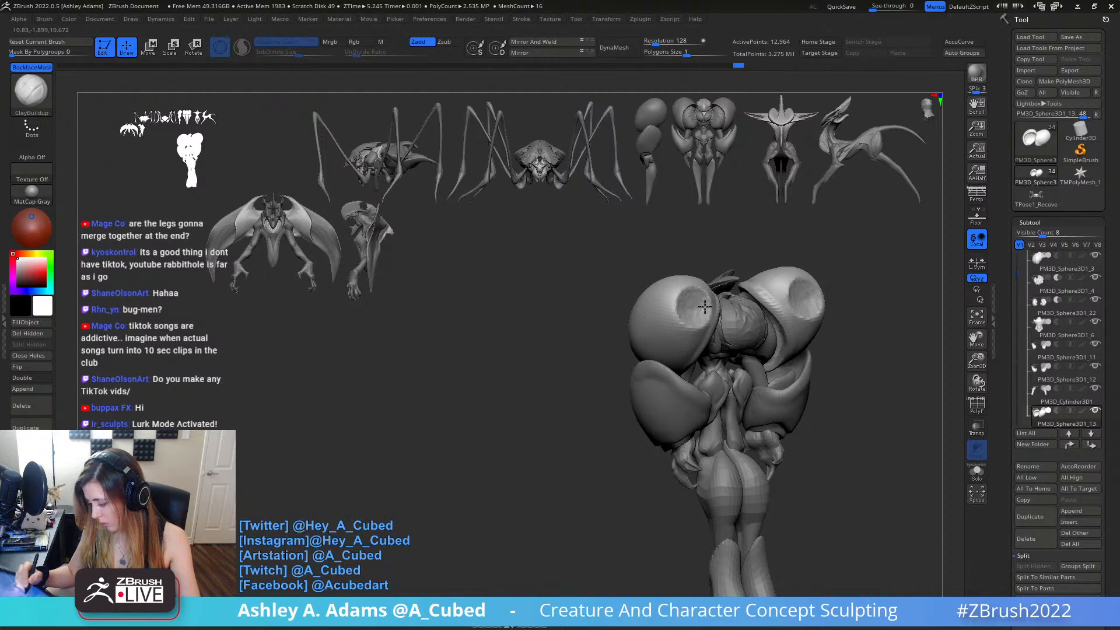
drag(698, 309, 698, 316)
shift+drag(829, 284, 833, 306)
mouse_move(833, 309)
right_down()
mouse_move(790, 328)
mouse_move(789, 317)
mouse_move(745, 306)
right_up()
right_click(752, 316)
right_click(745, 306)
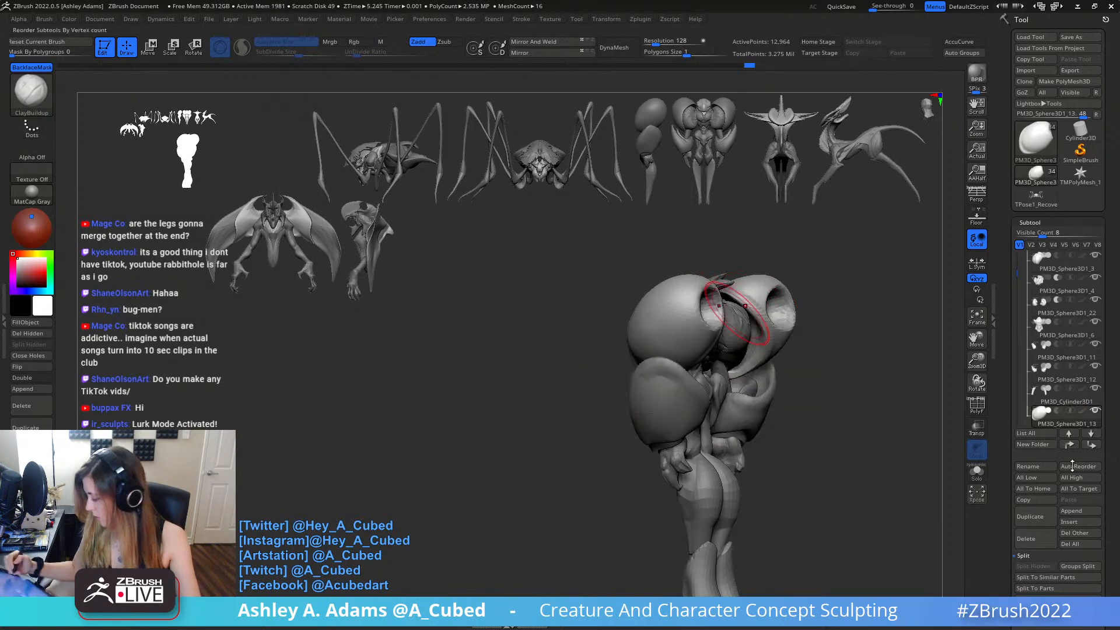
Append a sphere as a new subtool and select it at the end of the subtool list.
click(1081, 511)
click(669, 446)
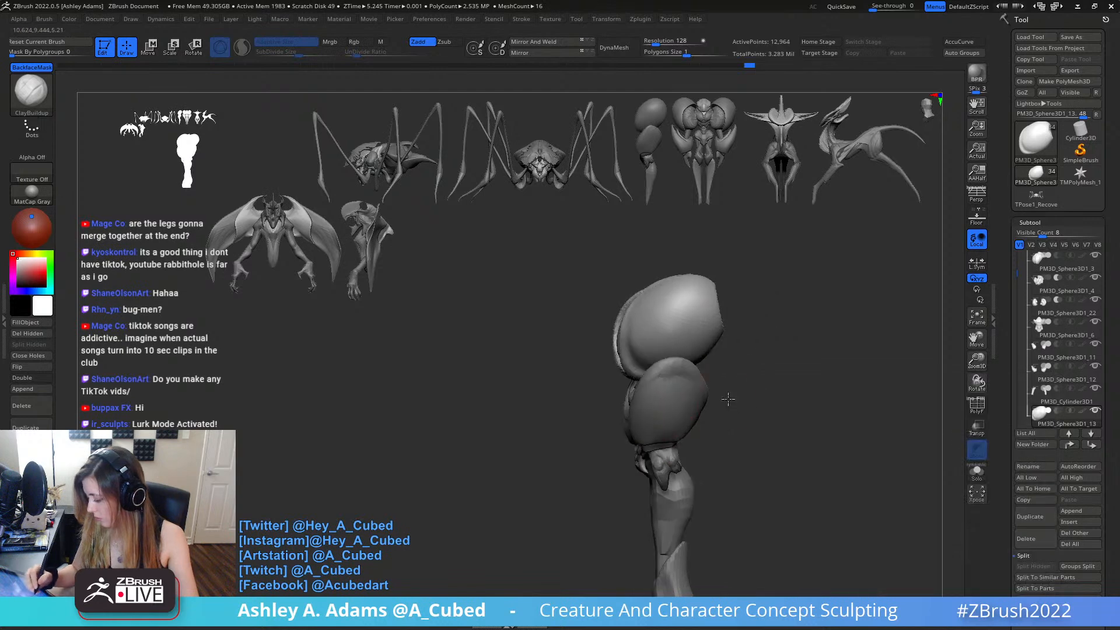
drag(1019, 300, 1019, 374)
click(1035, 357)
Fit the new sphere into the shell's back socket with the gizmo and mirror it to the other side with Mirror And Weld.
key(w)
drag(712, 279, 775, 274)
drag(731, 316, 795, 285)
drag(717, 276, 715, 277)
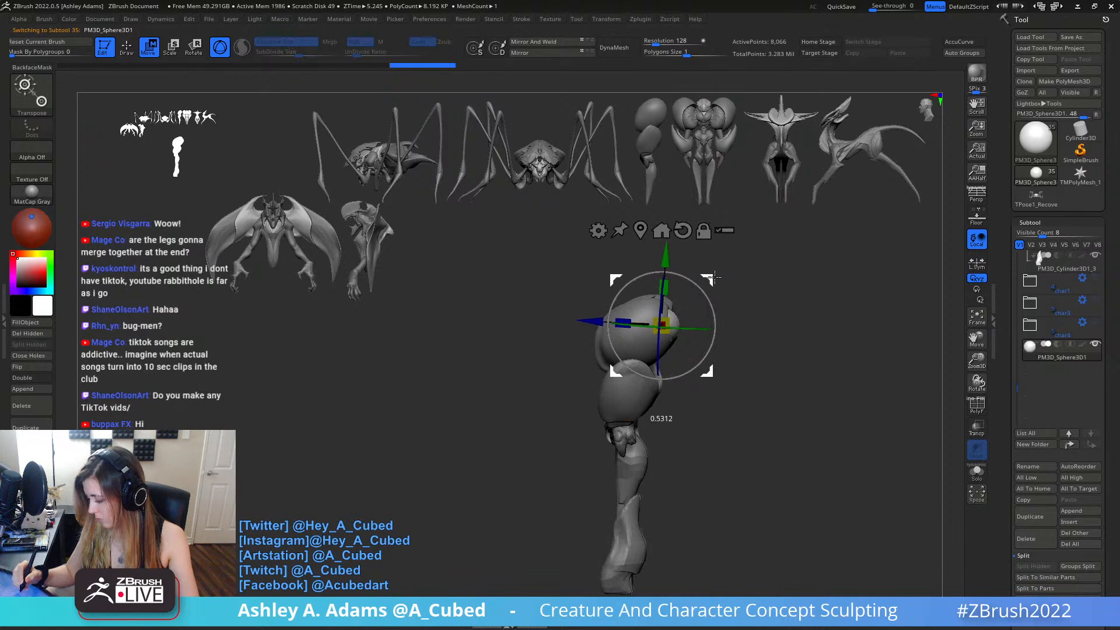
click(549, 44)
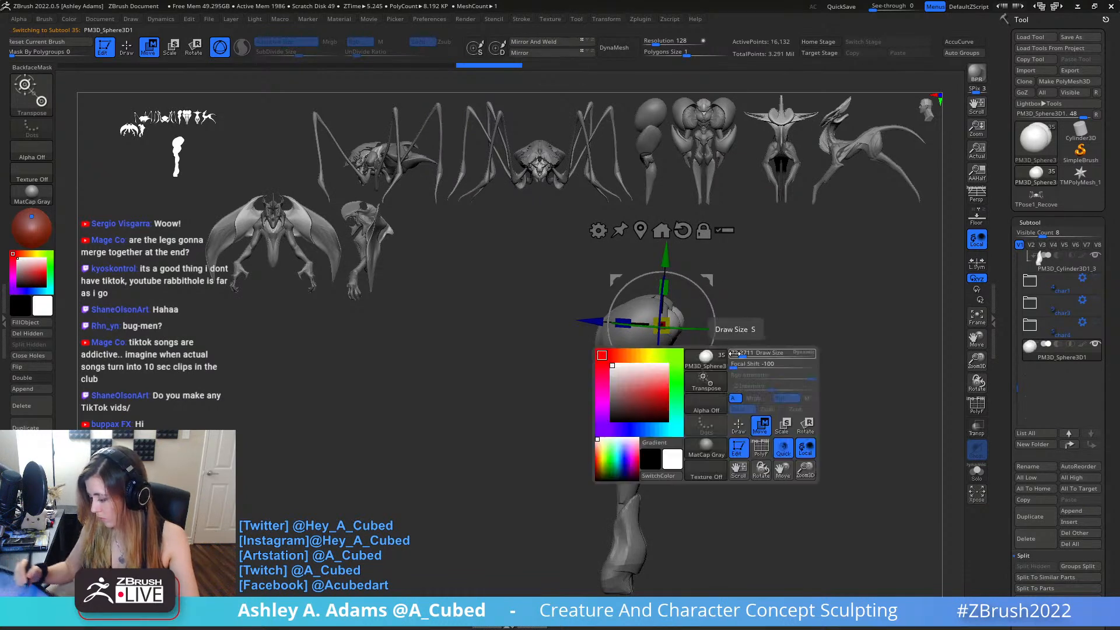
Fine-tune the placement of the mirrored spheres in the shoulder shells' back sockets with the gizmo.
key(q)
drag(727, 324, 674, 323)
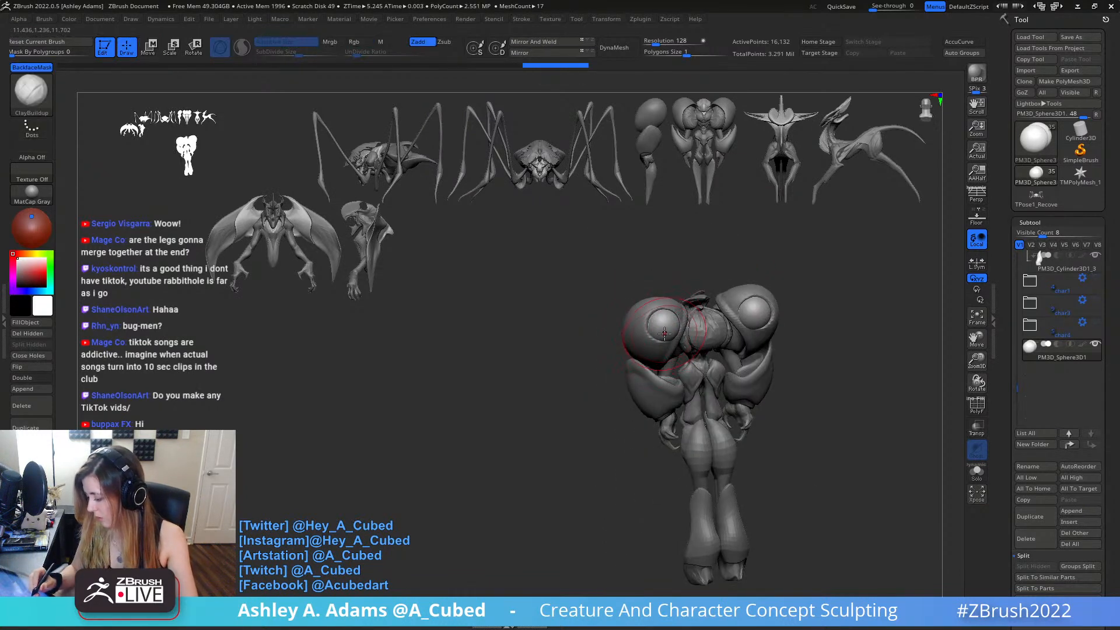
right_drag(666, 338, 689, 336)
key(w)
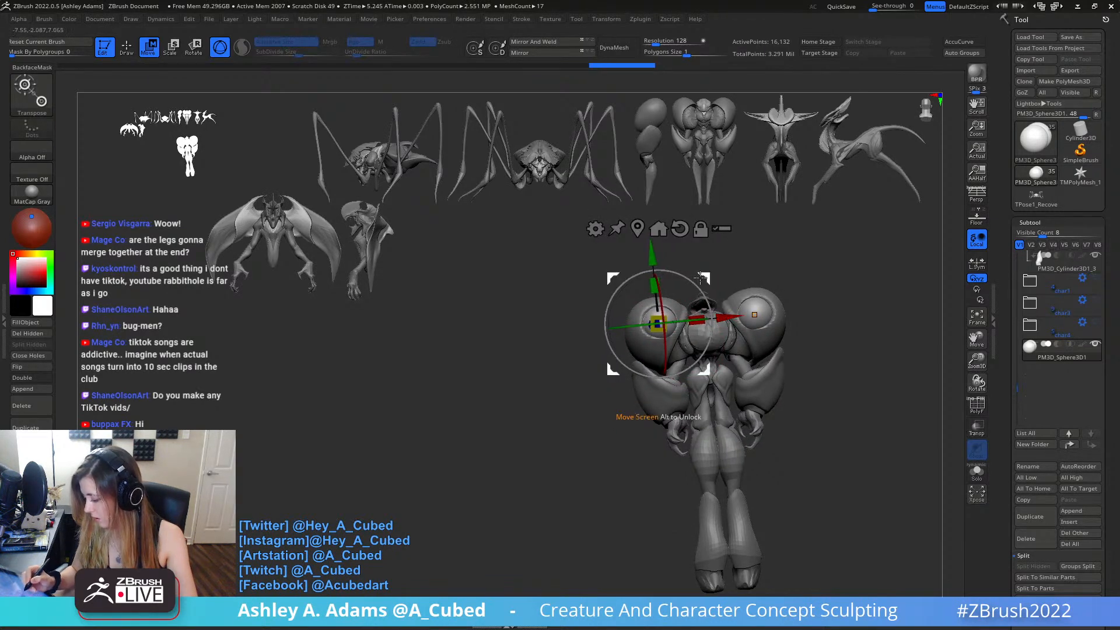
drag(705, 279, 707, 277)
key(q)
right_drag(700, 315, 709, 365)
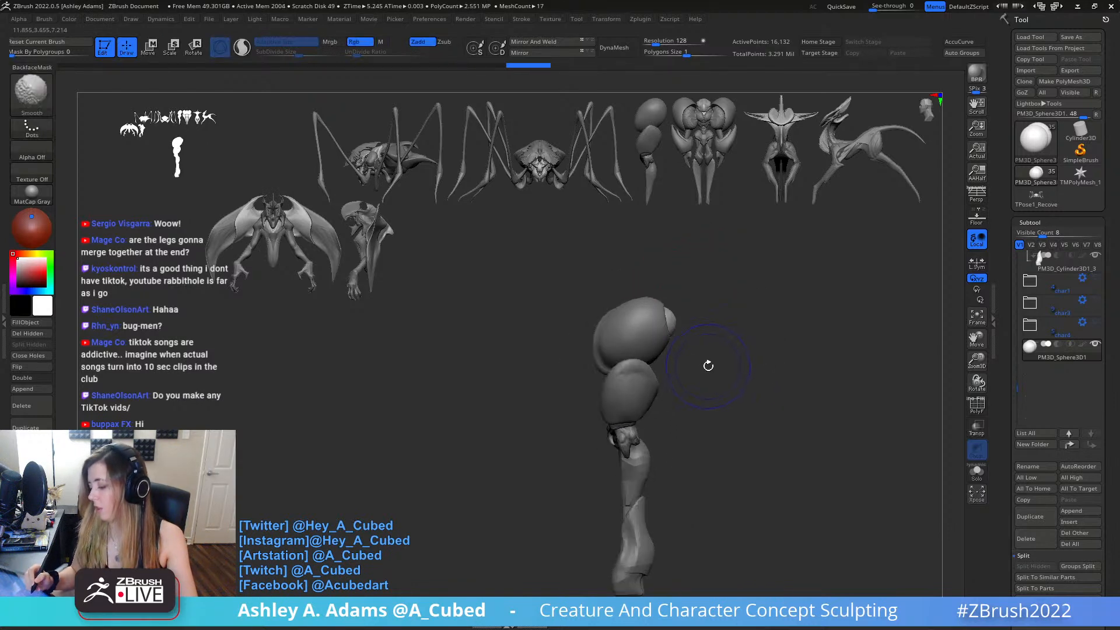
key(space)
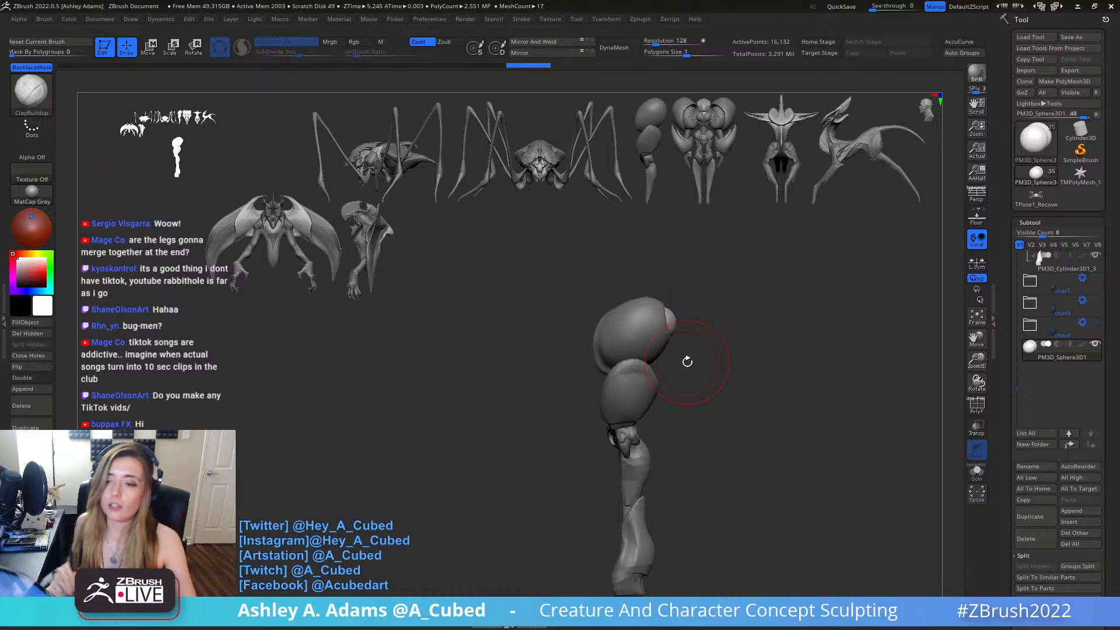
right_drag(687, 362, 750, 364)
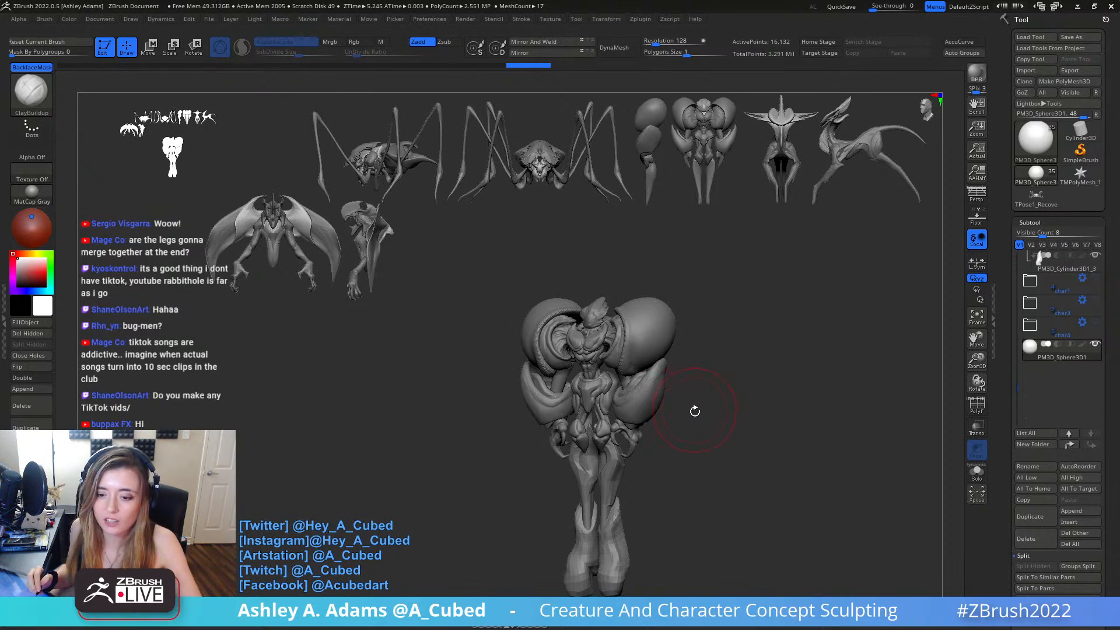
mouse_move(675, 368)
right_down()
mouse_move(703, 420)
mouse_move(698, 463)
right_up()
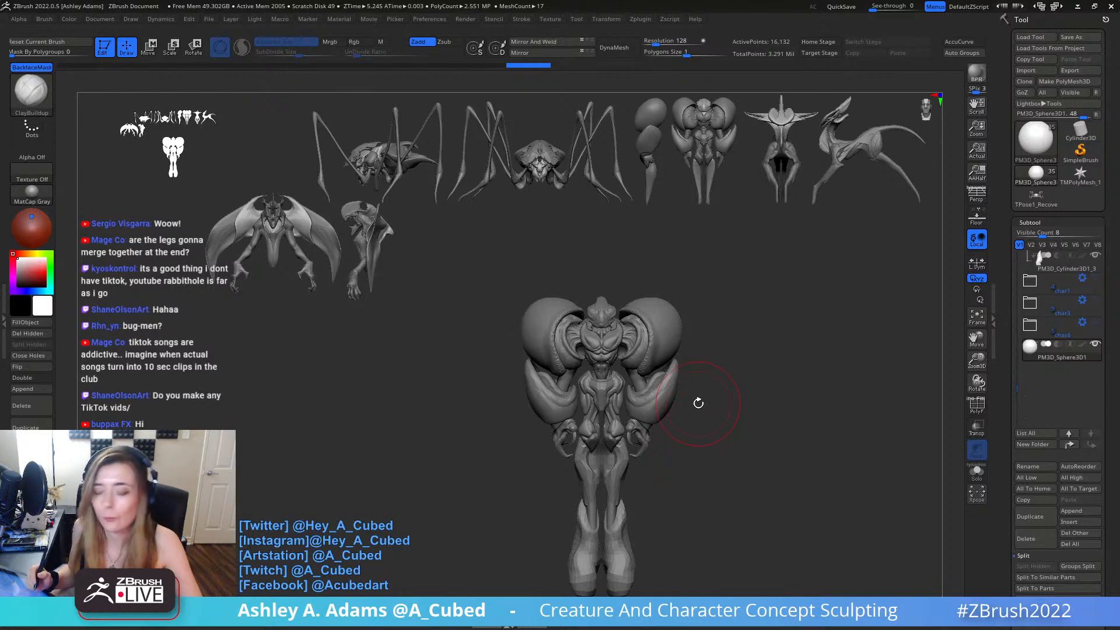
Select the ribbed inner shoulder subtool and save the current work to disk.
alt+click(641, 357)
right_click(611, 415)
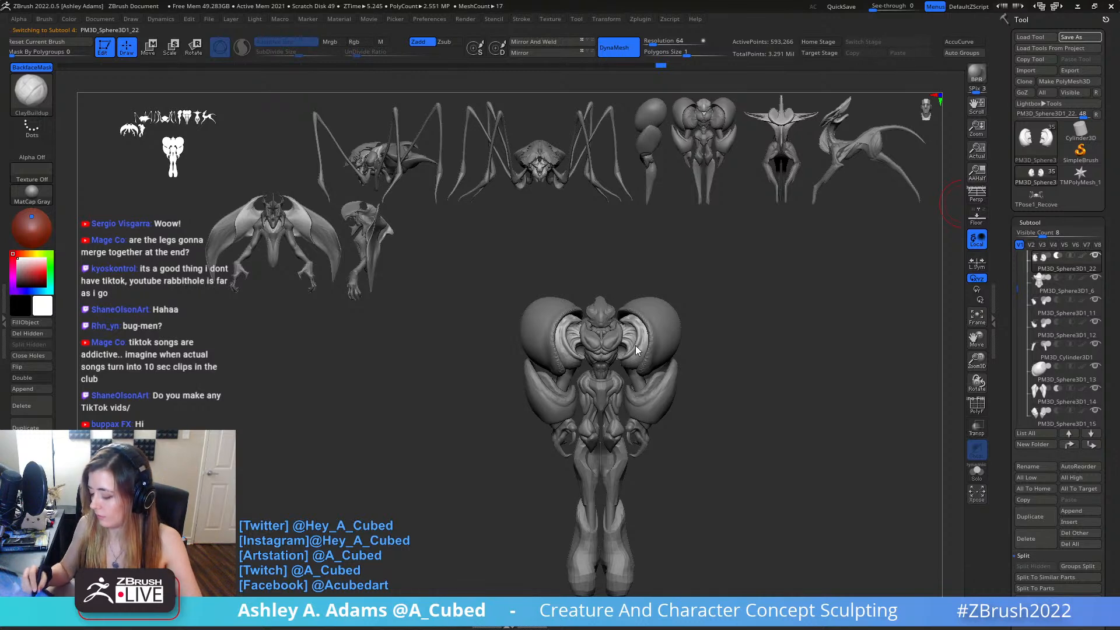
key(ctrl+s)
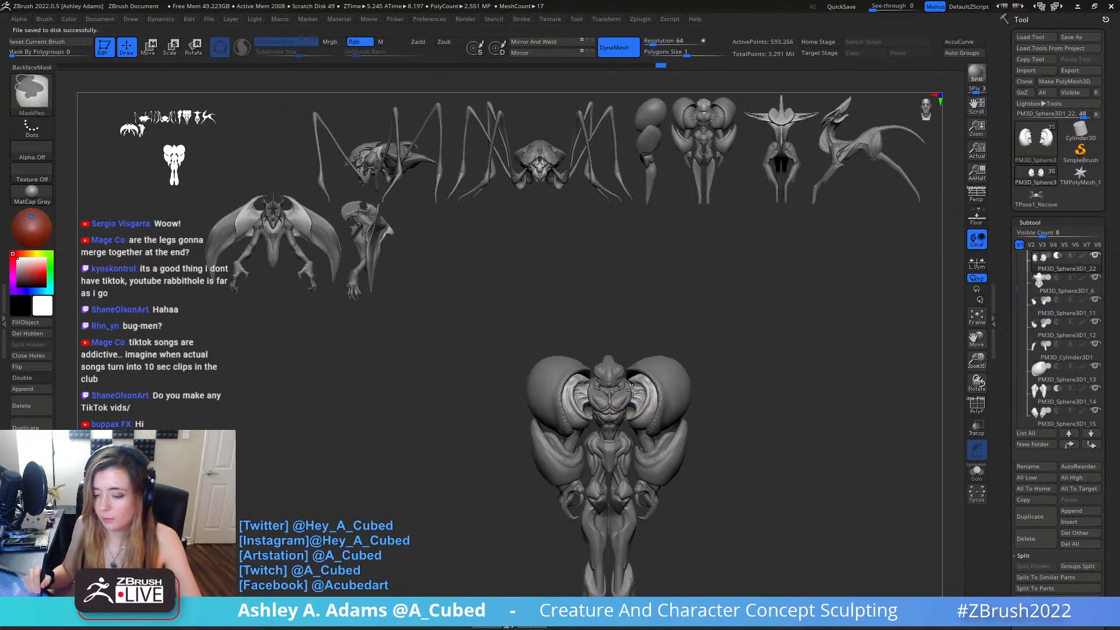
Select the large shoulder shells and DynaMesh them at resolution 64.
scroll(641, 385, up, 3)
right_drag(668, 360, 649, 301)
alt+click(770, 297)
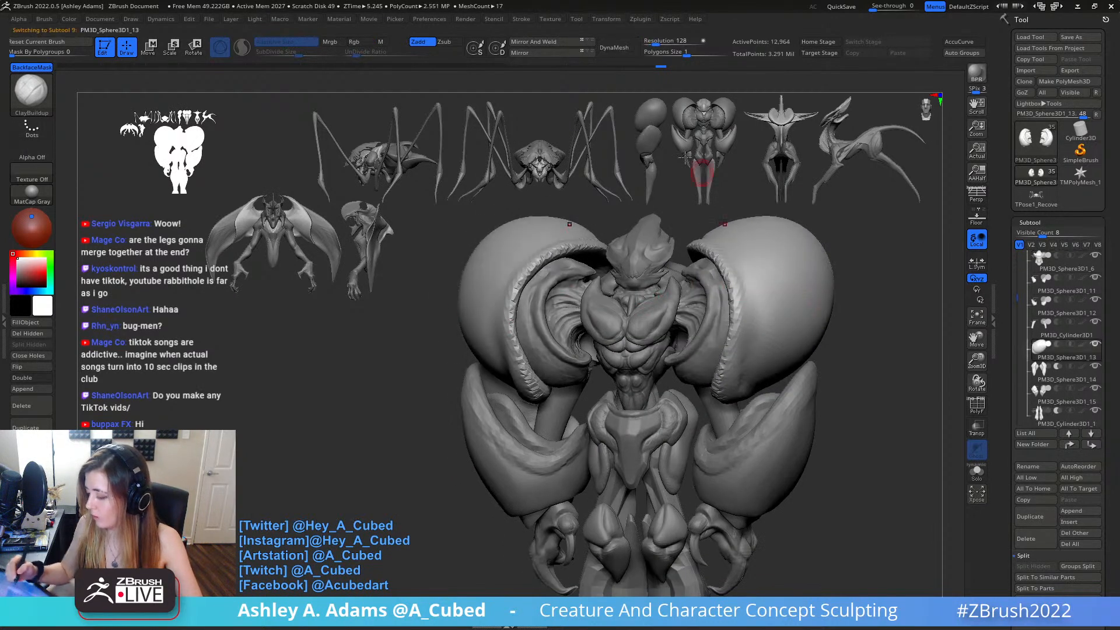
drag(665, 41, 651, 44)
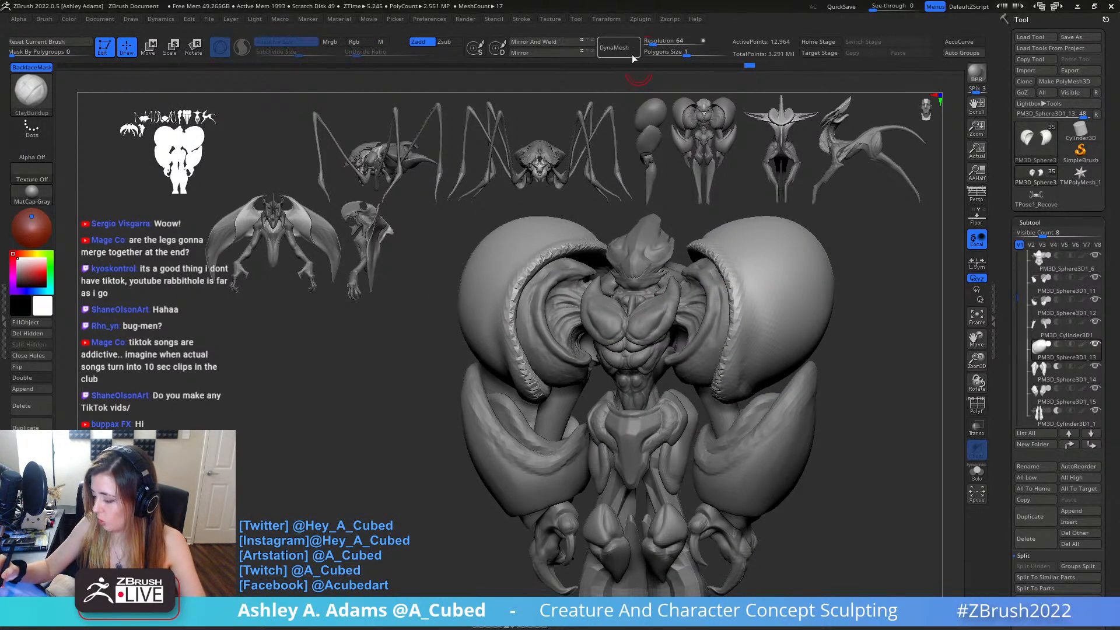
Build up the front rims of the shoulder shells with ClayBuildup and smooth out their ridged texture.
key(space)
drag(749, 274, 752, 273)
key(space)
drag(696, 240, 703, 239)
key(shift)
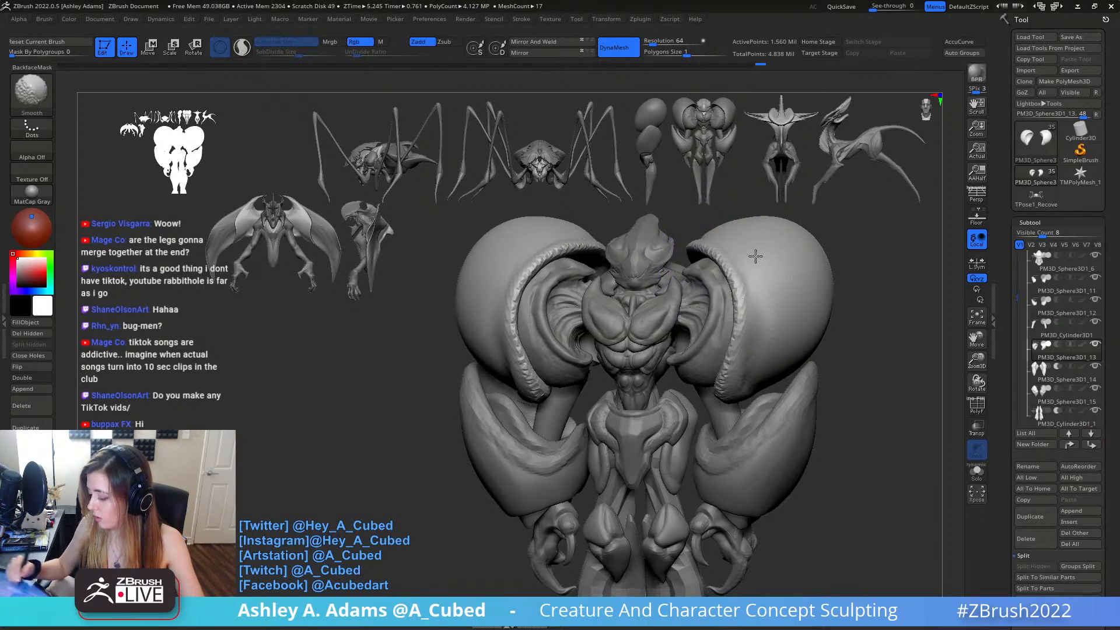
key(space)
key(space)
right_drag(618, 264, 571, 256)
mouse_move(601, 244)
mouse_down()
mouse_move(578, 244)
mouse_move(507, 286)
mouse_up()
drag(561, 248, 507, 295)
key(space)
Flatten and clean up the front rims of the shoulder shells with the hPolish brush.
key(ctrl)
key(b)
key(h)
key(p)
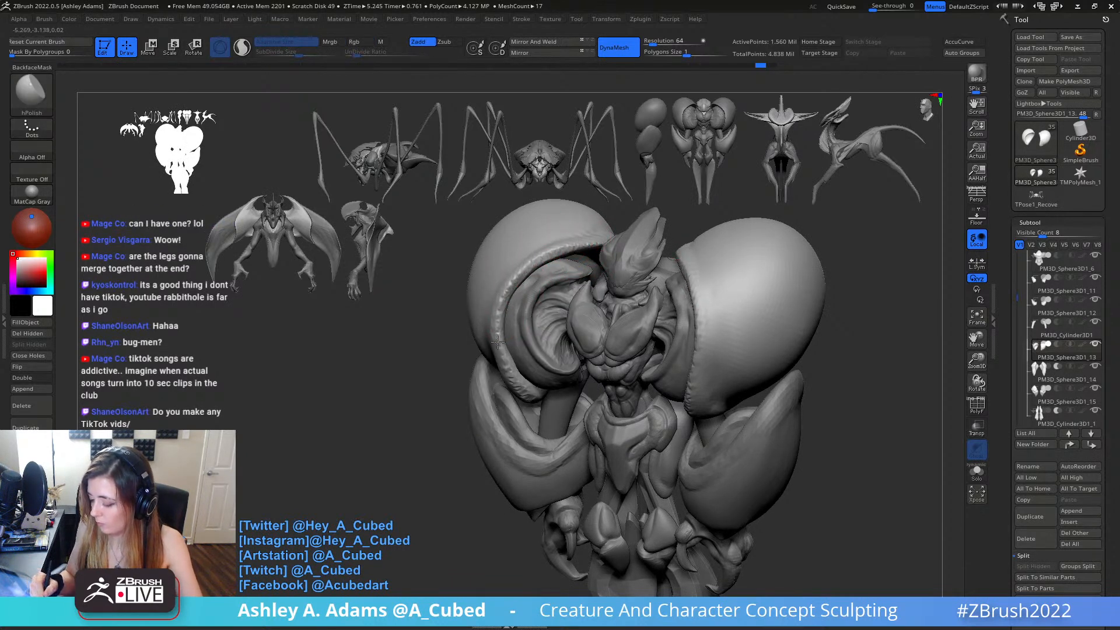
right_drag(497, 331, 531, 298)
drag(502, 297, 499, 332)
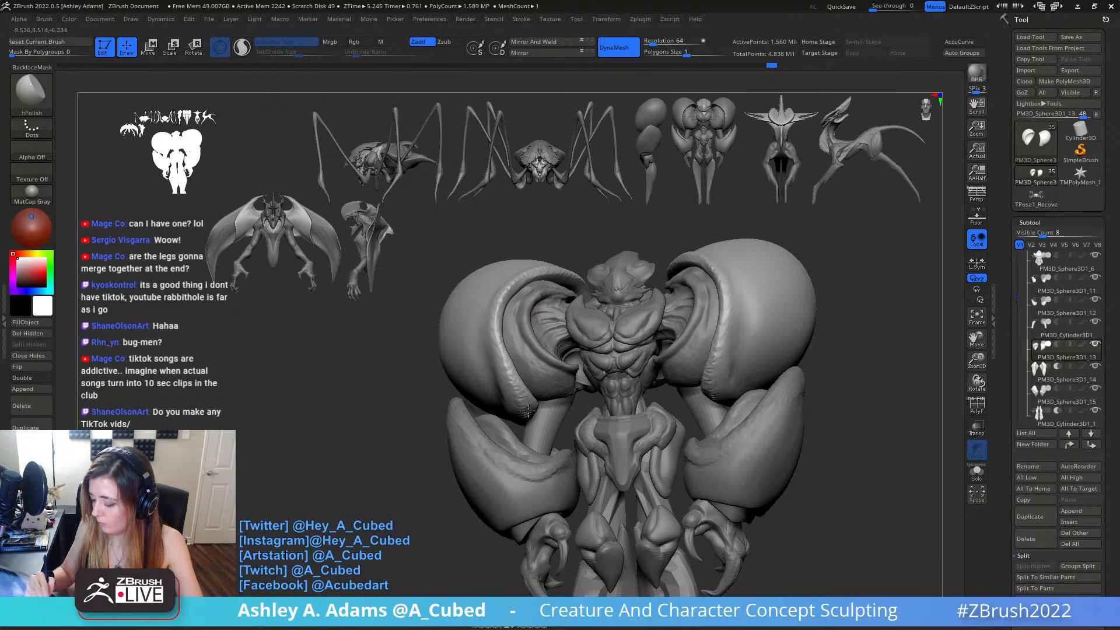
right_drag(518, 272, 546, 267)
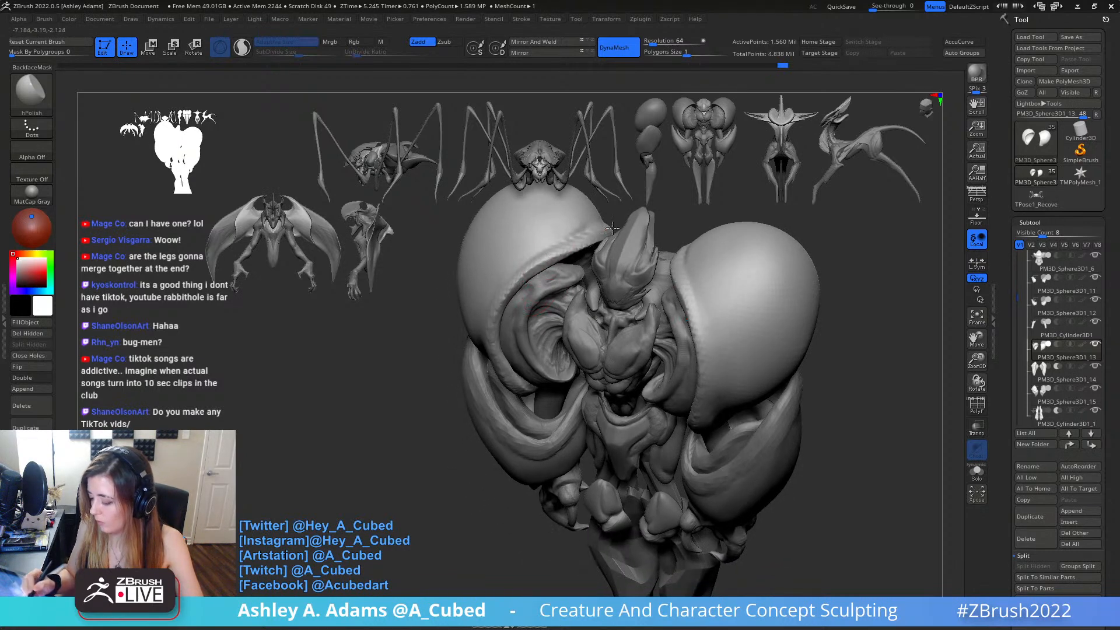
Carve a crease along the shoulder shells behind their front rims with DamStandard, working from several angles.
right_drag(609, 229, 601, 250)
key(b)
key(d)
key(s)
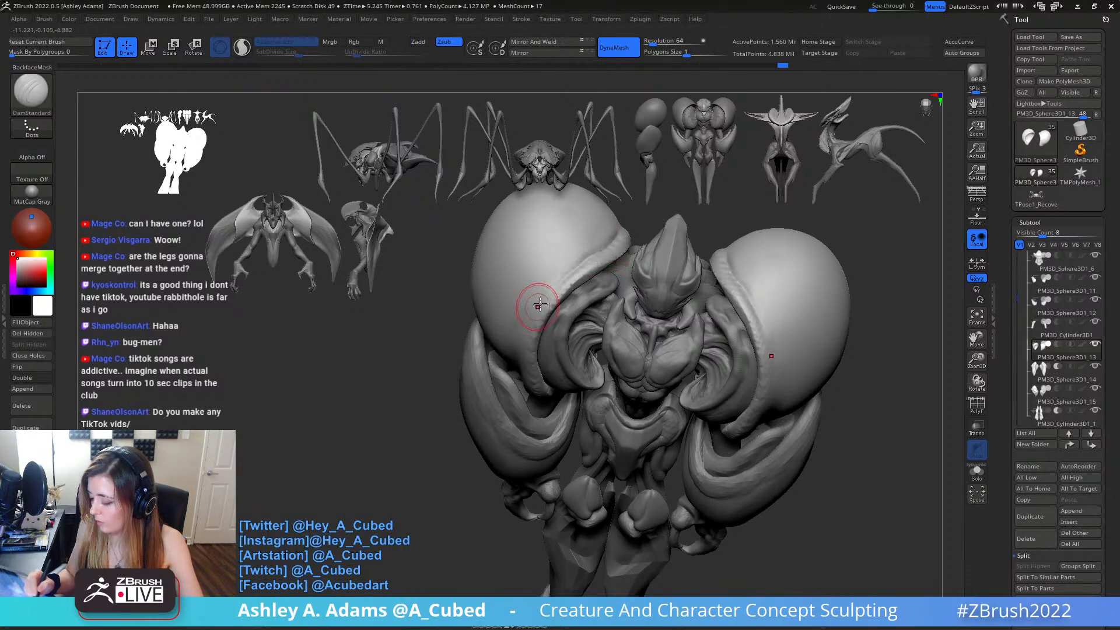
right_drag(537, 306, 546, 302)
drag(621, 222, 602, 249)
right_drag(542, 296, 569, 277)
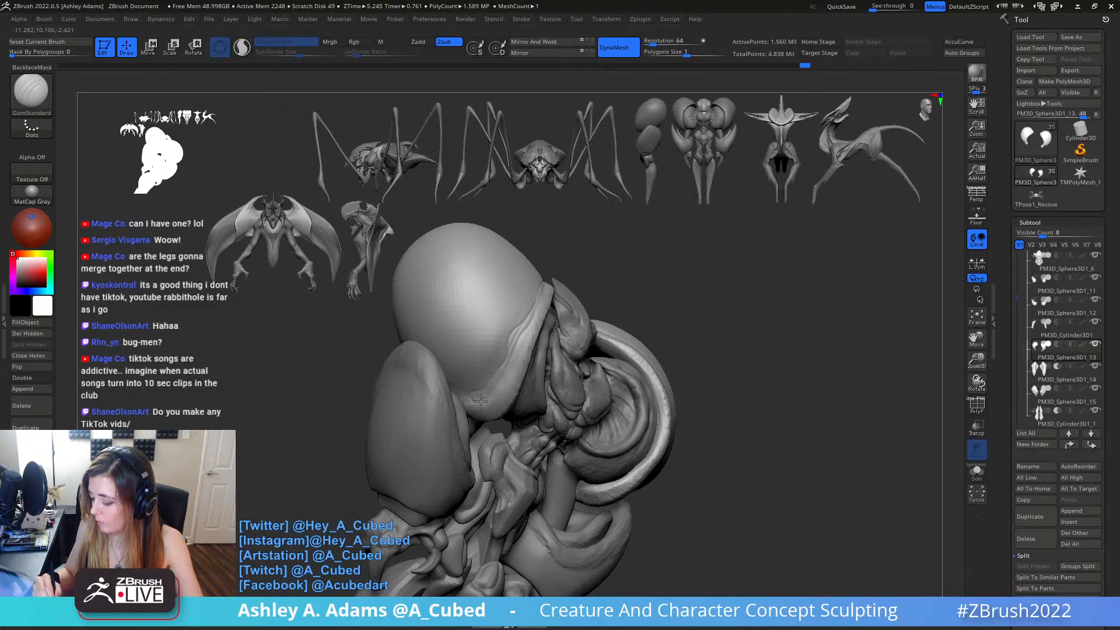
drag(501, 355, 534, 287)
right_drag(542, 292, 495, 284)
Thicken the front rims of the shoulder shells with the Inflat brush and smooth their upper ends.
mouse_move(688, 402)
right_down()
mouse_move(729, 374)
mouse_move(735, 340)
mouse_move(728, 358)
right_up()
key(b)
key(i)
key(n)
drag(742, 288, 730, 300)
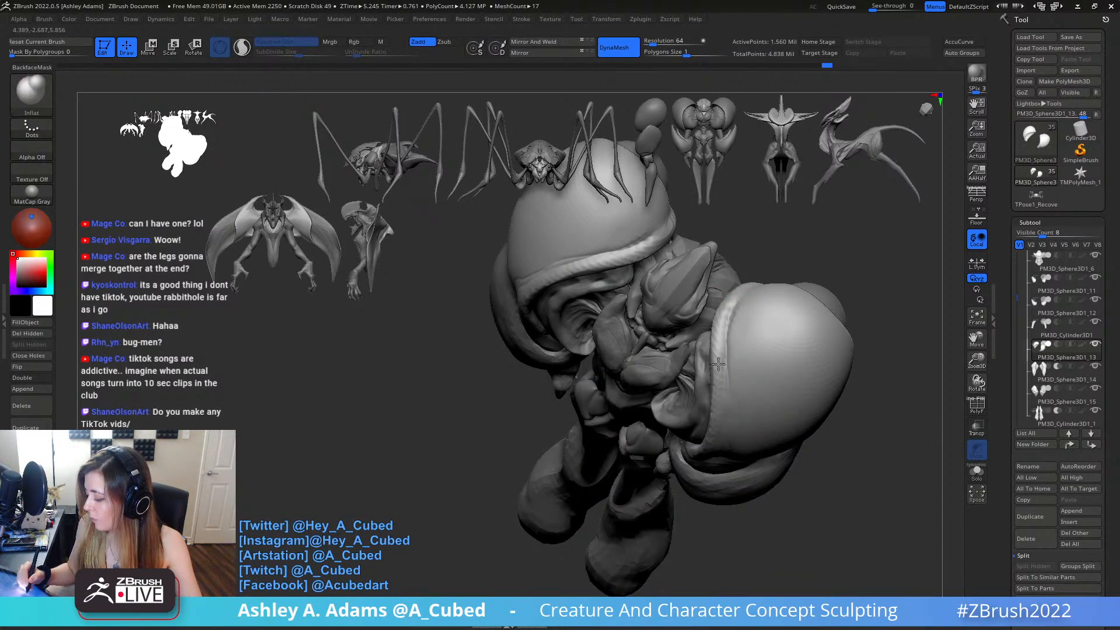
right_drag(702, 385, 702, 380)
shift+drag(666, 233, 659, 240)
mouse_move(610, 361)
right_down()
mouse_move(640, 286)
mouse_move(574, 258)
right_up()
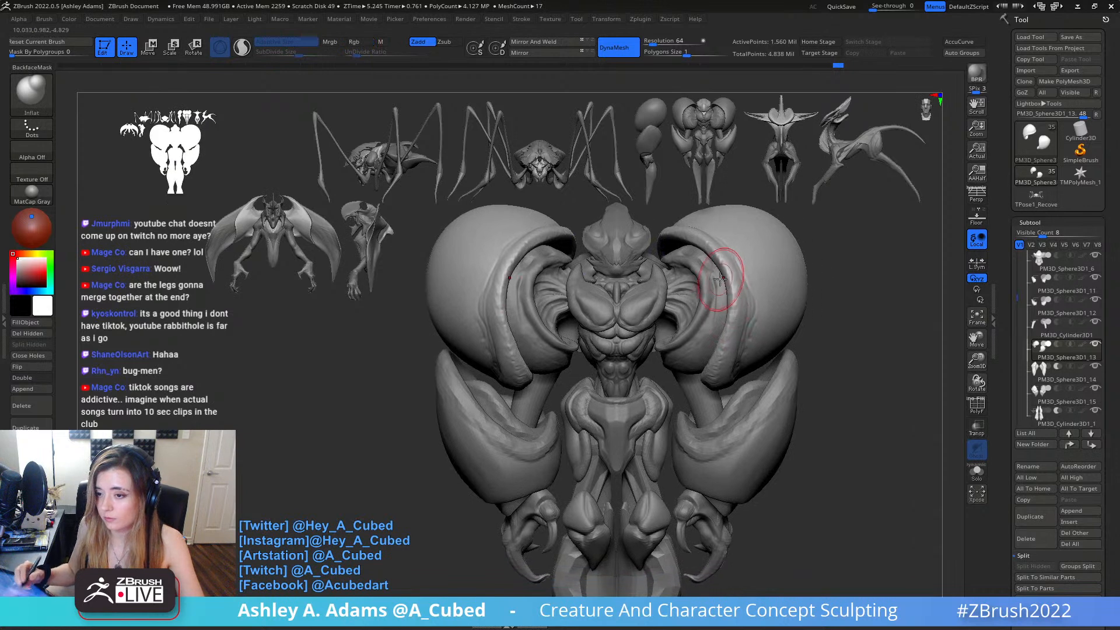
Inflate the lower parts of the shoulder shells' front rims with a resized Inflat brush.
right_drag(758, 307, 753, 327)
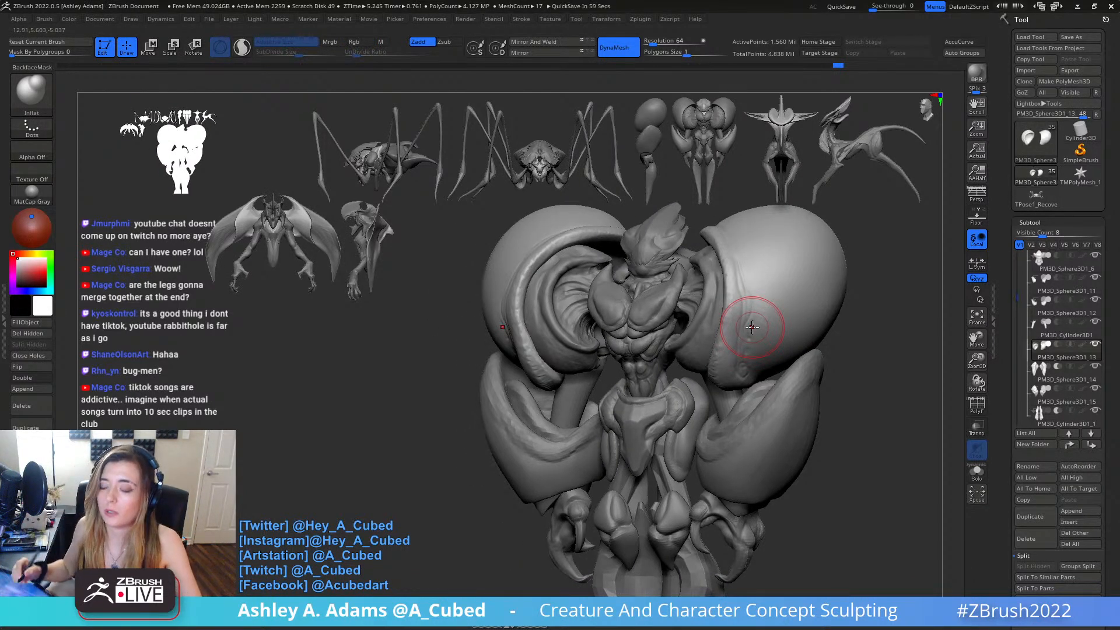
right_drag(804, 353, 745, 357)
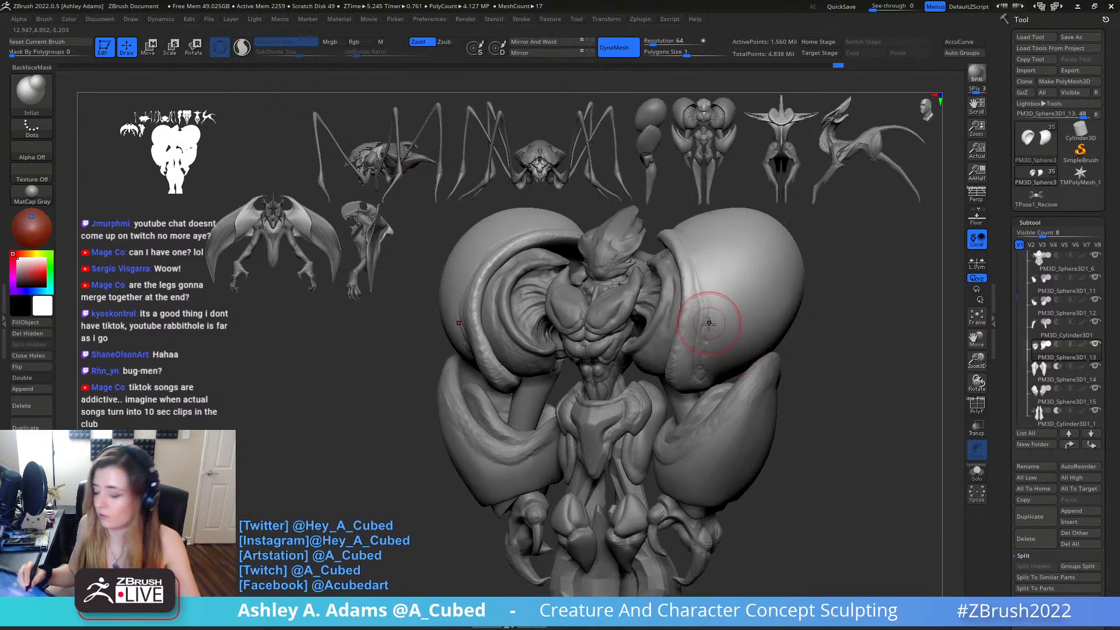
right_drag(708, 318, 707, 324)
key(space)
drag(708, 324, 705, 324)
key(space)
drag(689, 286, 691, 285)
mouse_move(692, 338)
mouse_down()
mouse_move(688, 367)
mouse_move(699, 349)
mouse_up()
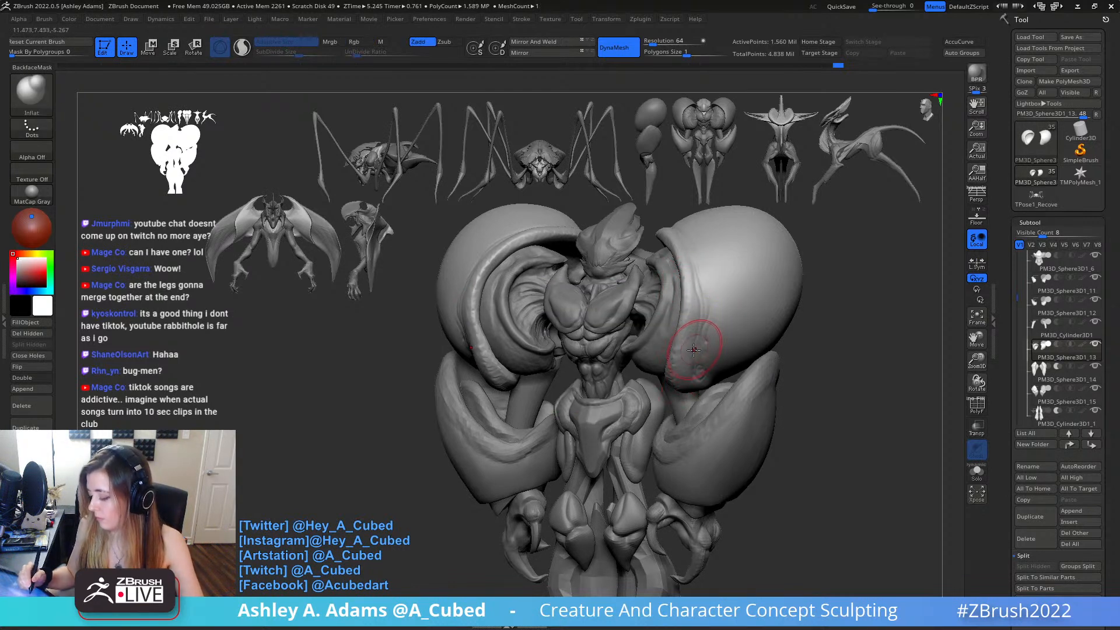
right_drag(699, 348, 693, 326)
Select the upper-arm cylinders and reshape them beneath the shoulder shells with the SnakeHook brush.
mouse_move(683, 393)
right_down()
mouse_move(693, 366)
mouse_move(660, 416)
mouse_move(615, 360)
mouse_move(616, 333)
mouse_move(669, 269)
mouse_move(597, 338)
mouse_move(645, 374)
right_up()
alt+click(657, 413)
right_click(652, 402)
key(b)
key(s)
key(h)
right_click(640, 344)
right_click(624, 376)
drag(616, 363, 610, 360)
right_drag(619, 367, 617, 373)
right_click(618, 375)
drag(626, 373, 651, 371)
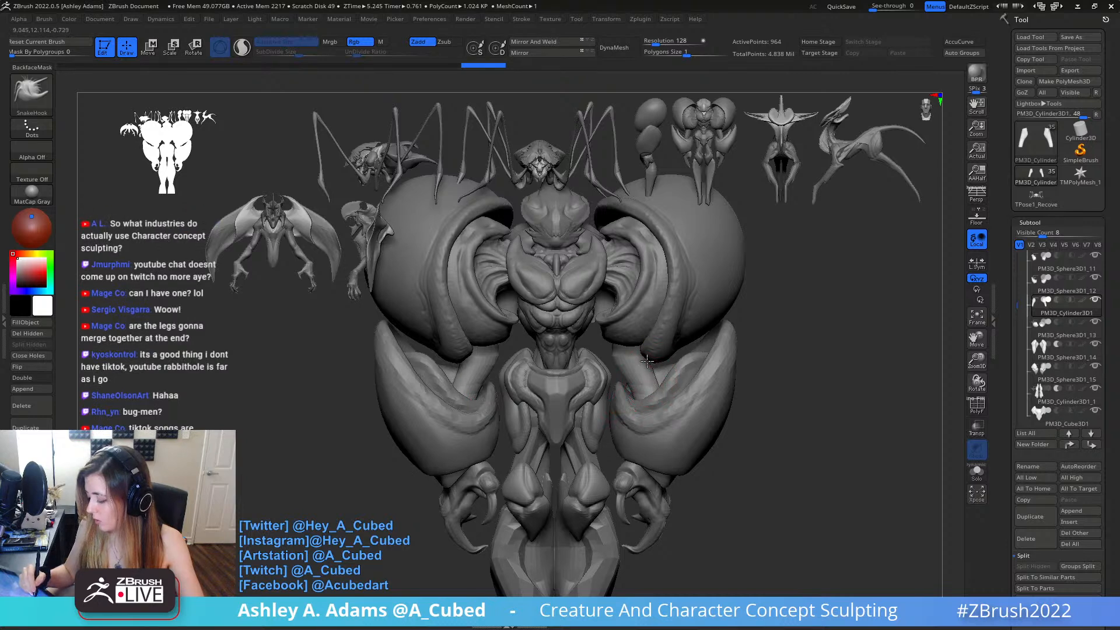
Pull the upper arms down toward the forearm shells with SnakeHook, checking them from behind and the side.
ctrl+right_drag(738, 412, 893, 350)
mouse_move(673, 346)
ctrl+right_down()
mouse_move(665, 406)
mouse_move(650, 414)
mouse_move(676, 365)
mouse_move(674, 345)
ctrl+right_up()
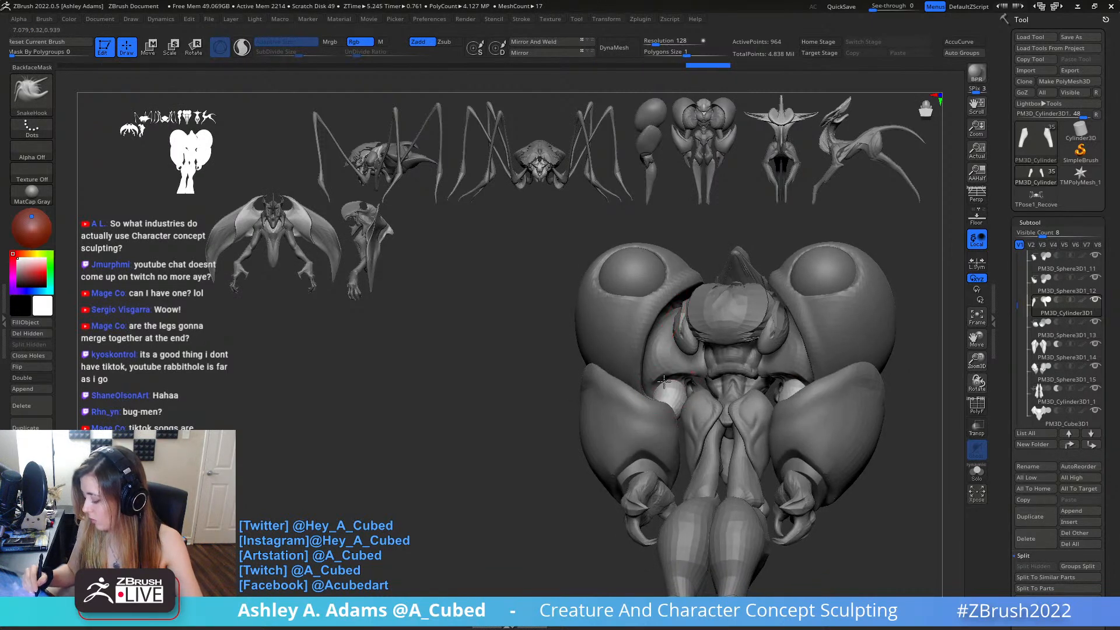
mouse_move(677, 395)
right_down()
mouse_move(659, 409)
mouse_move(770, 440)
mouse_move(805, 438)
mouse_move(677, 376)
right_up()
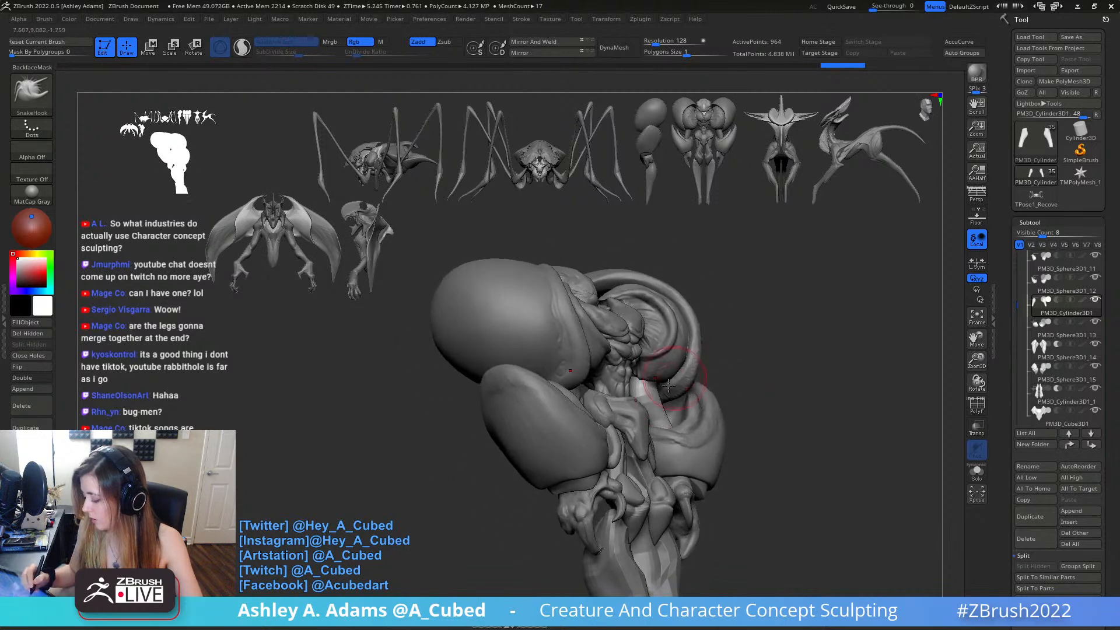
drag(659, 397, 668, 421)
right_drag(669, 423, 630, 429)
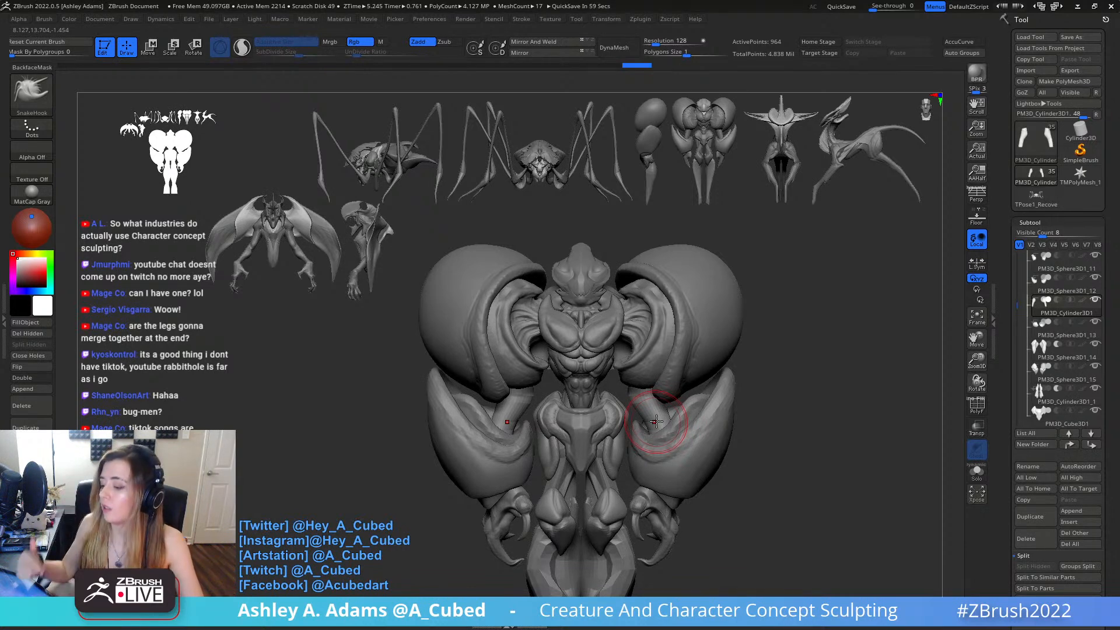
Make the head subtool active and adjust the SnakeHook brush size for it.
alt+click(604, 316)
key(space)
mouse_move(607, 308)
mouse_down()
mouse_move(617, 307)
mouse_move(588, 292)
mouse_up()
alt+click(593, 290)
key(space)
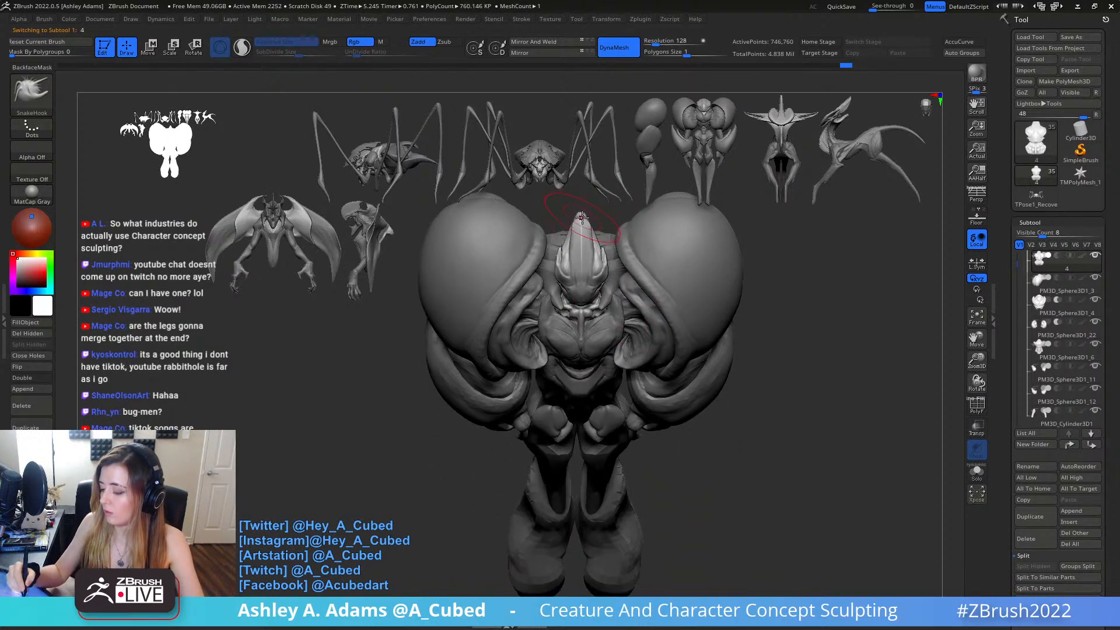
Try to pull the upper sides of the head into a new shape with SnakeHook.
right_drag(583, 223, 584, 250)
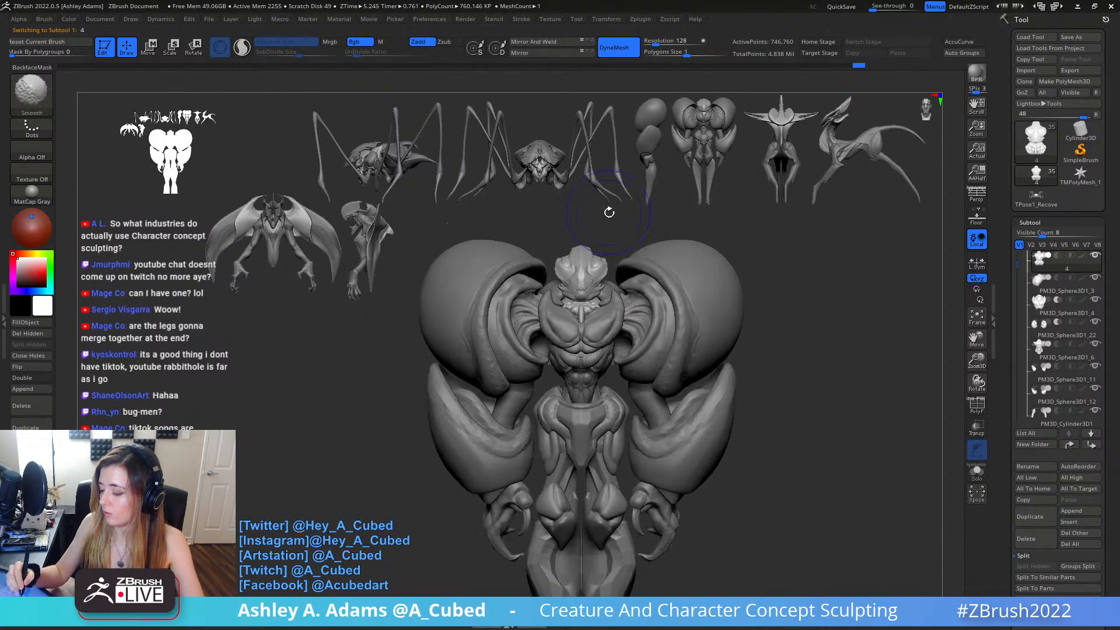
key(space)
drag(584, 253, 587, 251)
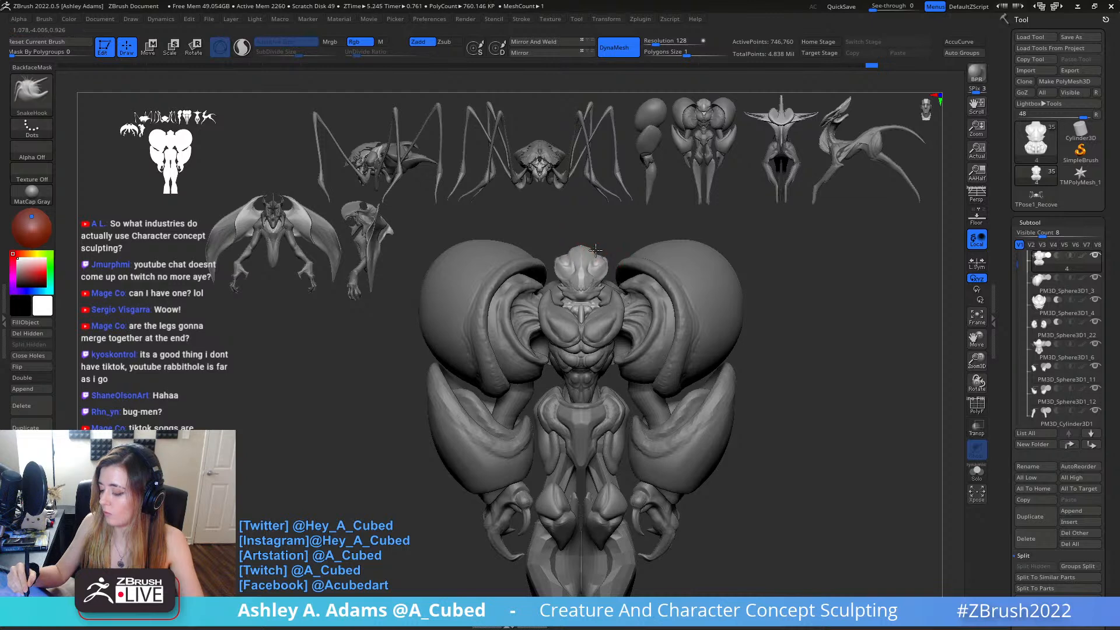
drag(592, 267, 591, 247)
mouse_move(593, 250)
right_down()
mouse_move(671, 260)
mouse_move(628, 261)
right_up()
key(ctrl+z)
key(ctrl+z)
Resize the SnakeHook brush and reshape the back and sides of the head from several angles.
key(space)
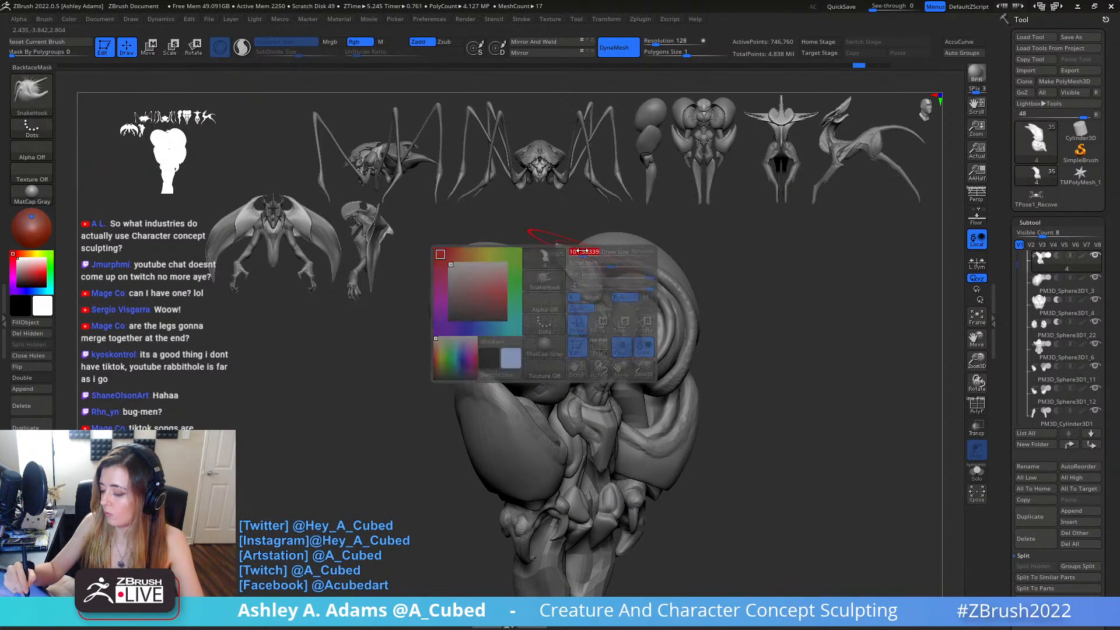
right_drag(550, 250, 546, 239)
drag(549, 240, 547, 236)
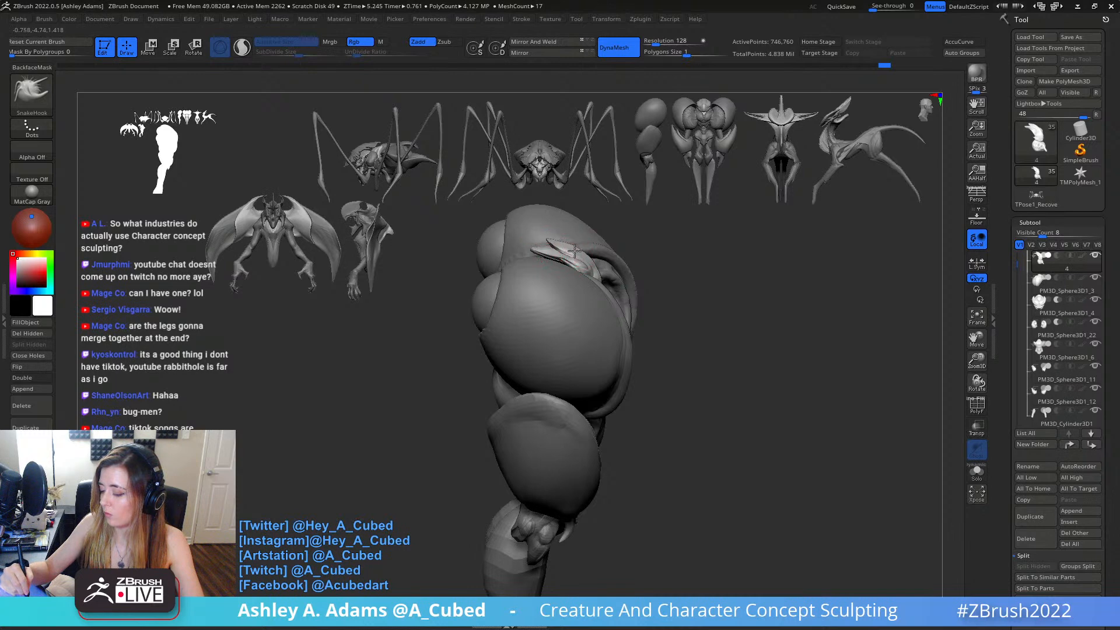
mouse_move(575, 251)
right_down()
mouse_move(523, 244)
mouse_move(554, 259)
right_up()
drag(557, 264, 555, 265)
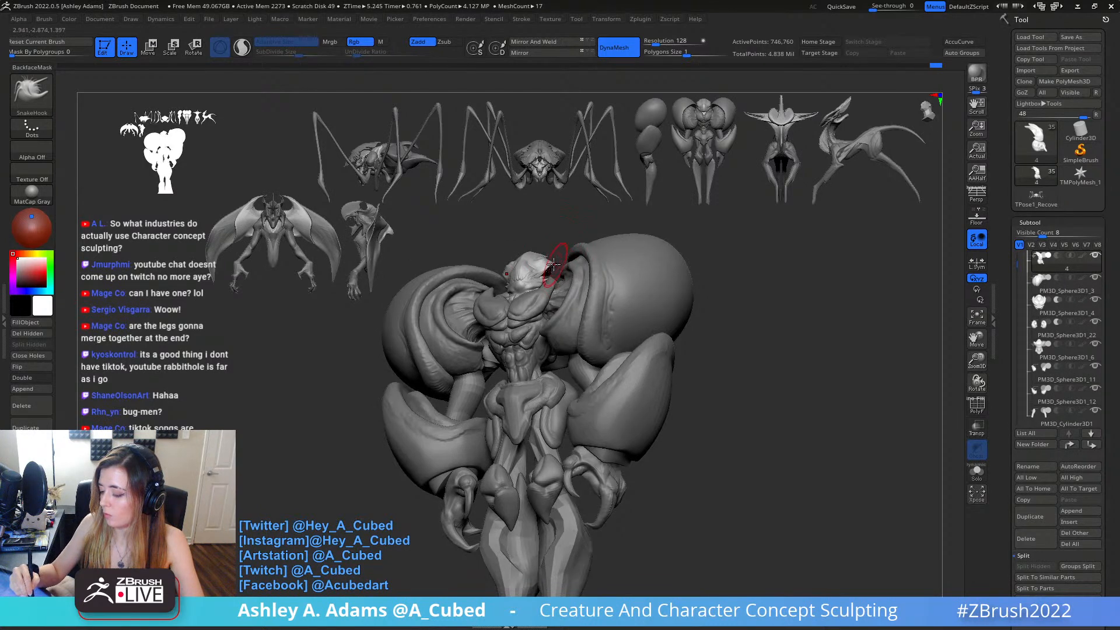
shift+right_drag(553, 271, 560, 264)
drag(551, 260, 544, 259)
Draw out the pointed horn tips at the back of the head with SnakeHook.
right_drag(544, 261, 525, 292)
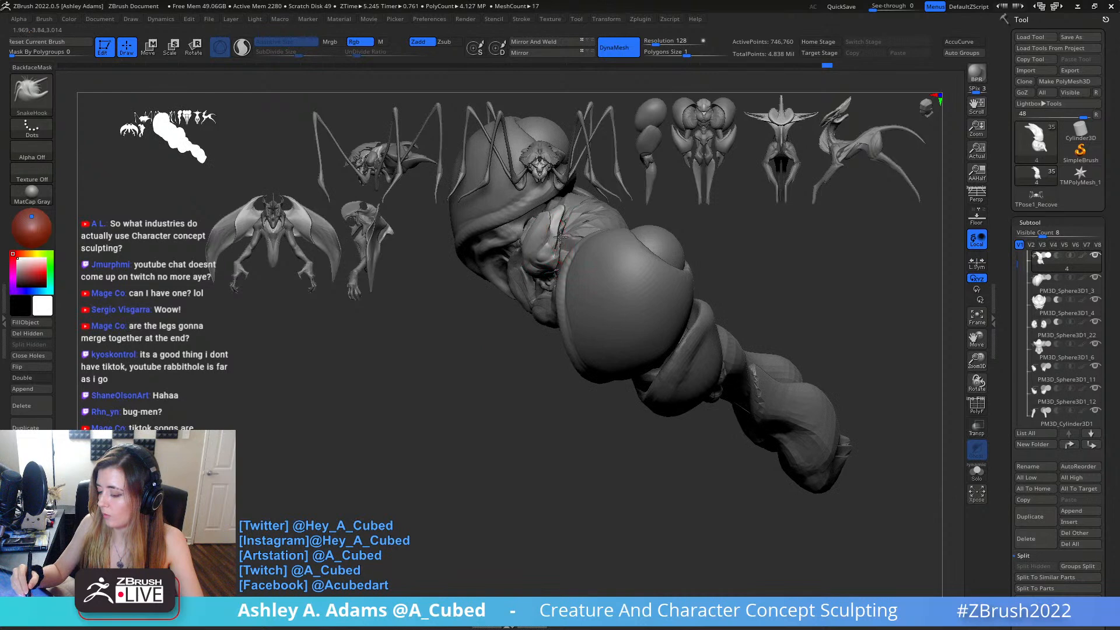
right_drag(560, 235, 576, 233)
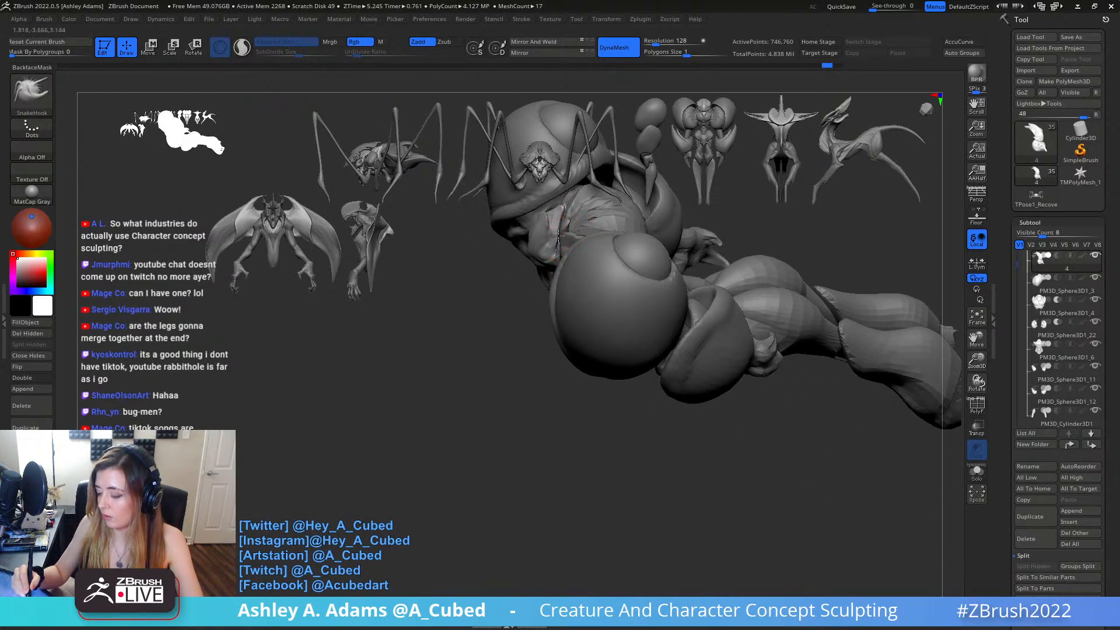
mouse_move(569, 186)
shift+right_down()
mouse_move(650, 150)
mouse_move(530, 287)
mouse_move(500, 225)
shift+right_up()
mouse_move(607, 271)
ctrl+right_down()
mouse_move(605, 297)
mouse_move(569, 326)
mouse_move(557, 315)
mouse_move(590, 270)
mouse_move(560, 294)
ctrl+right_up()
drag(563, 306, 577, 299)
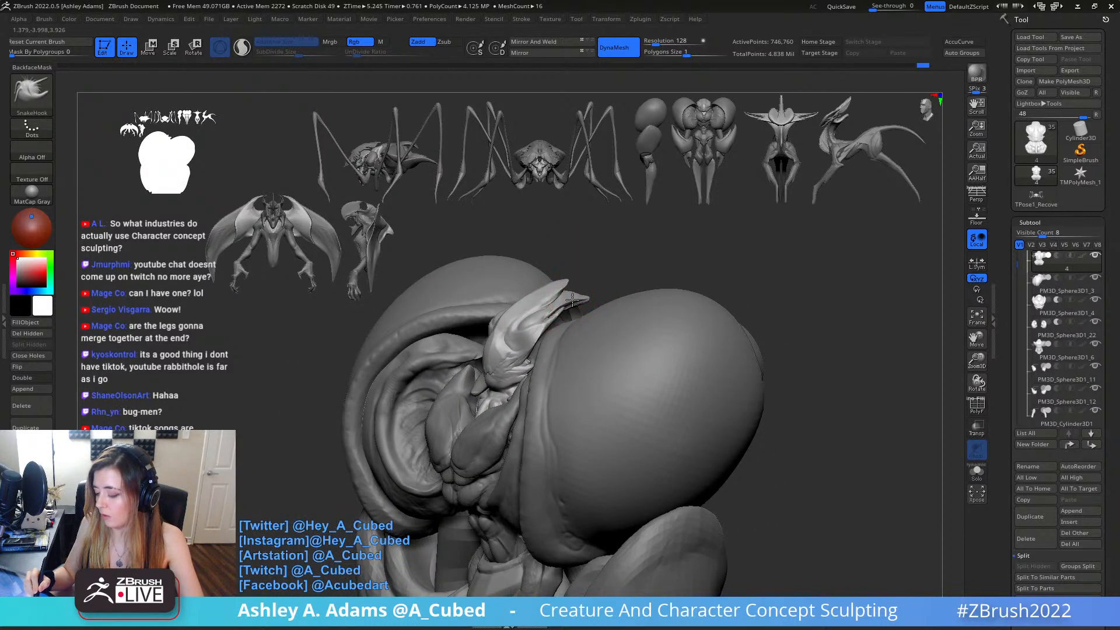
mouse_move(600, 275)
right_down()
mouse_move(575, 302)
mouse_move(623, 295)
right_up()
key(space)
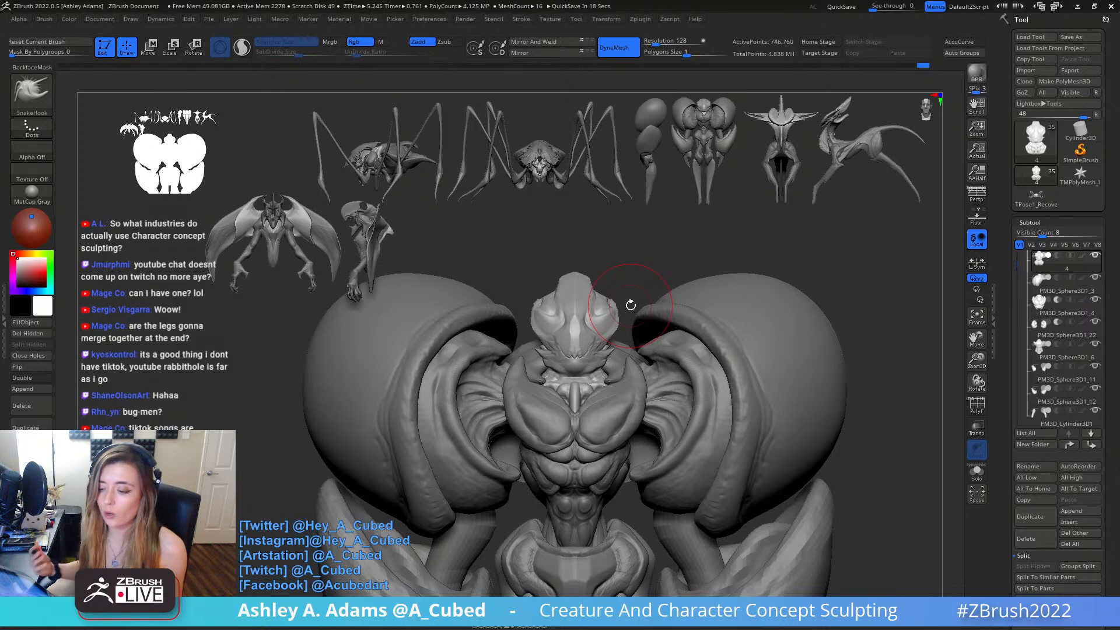
ctrl+right_drag(852, 492, 837, 431)
ctrl+right_drag(838, 481, 829, 460)
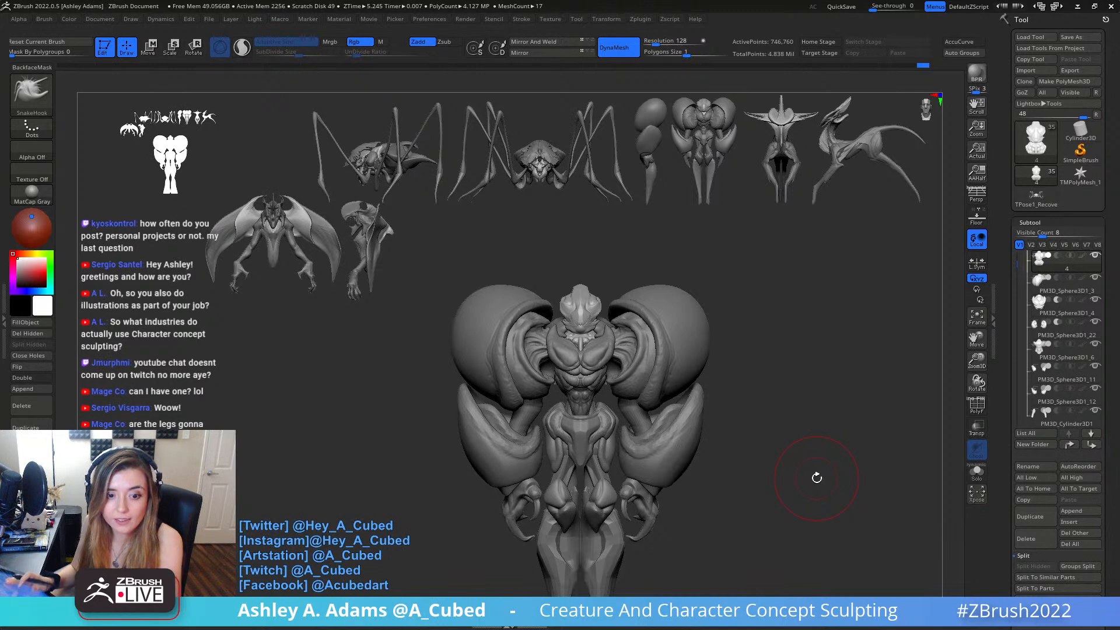
drag(816, 478, 771, 424)
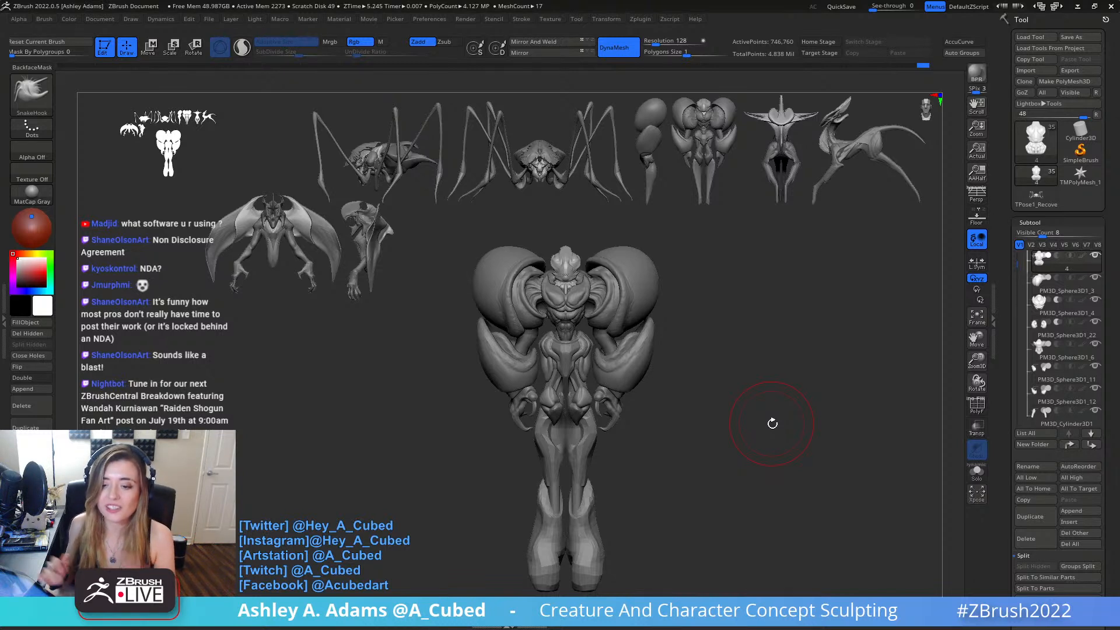
drag(773, 424, 761, 382)
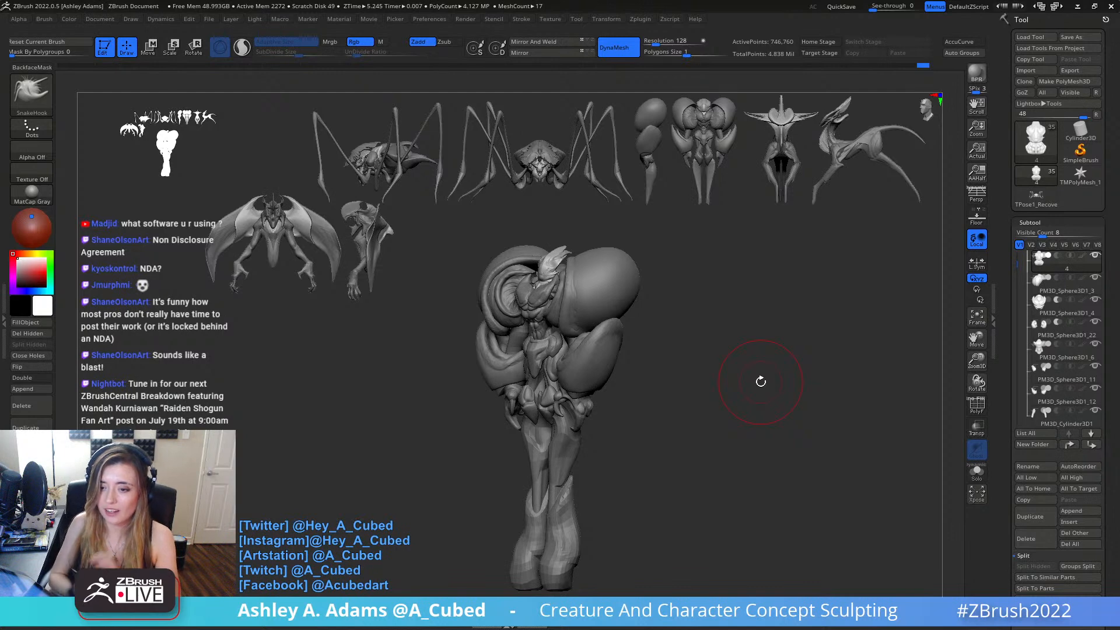
drag(761, 382, 747, 407)
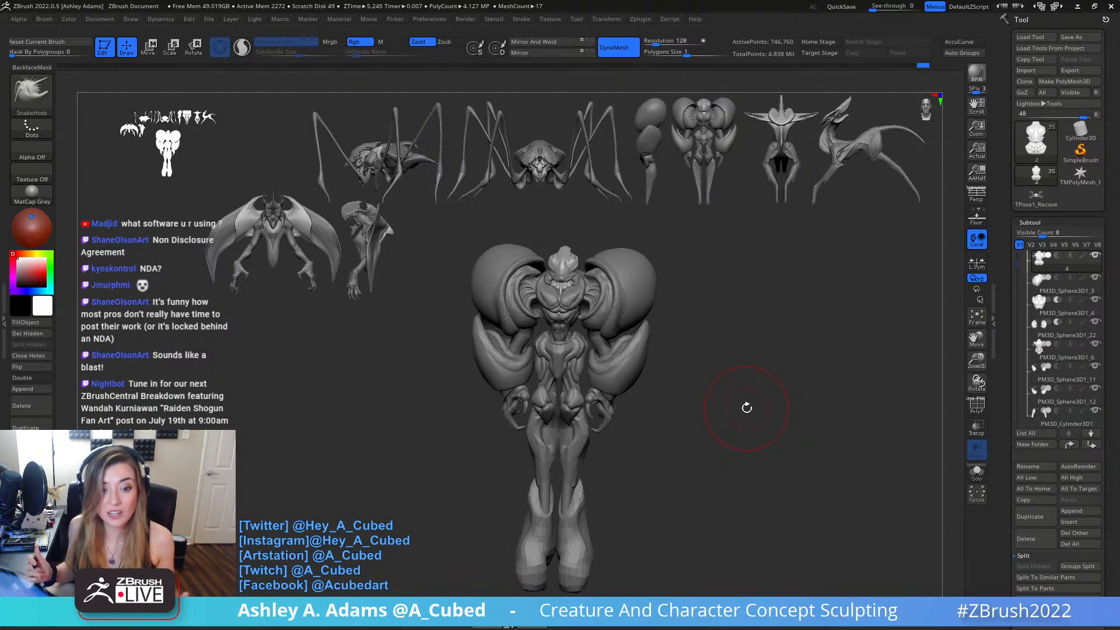